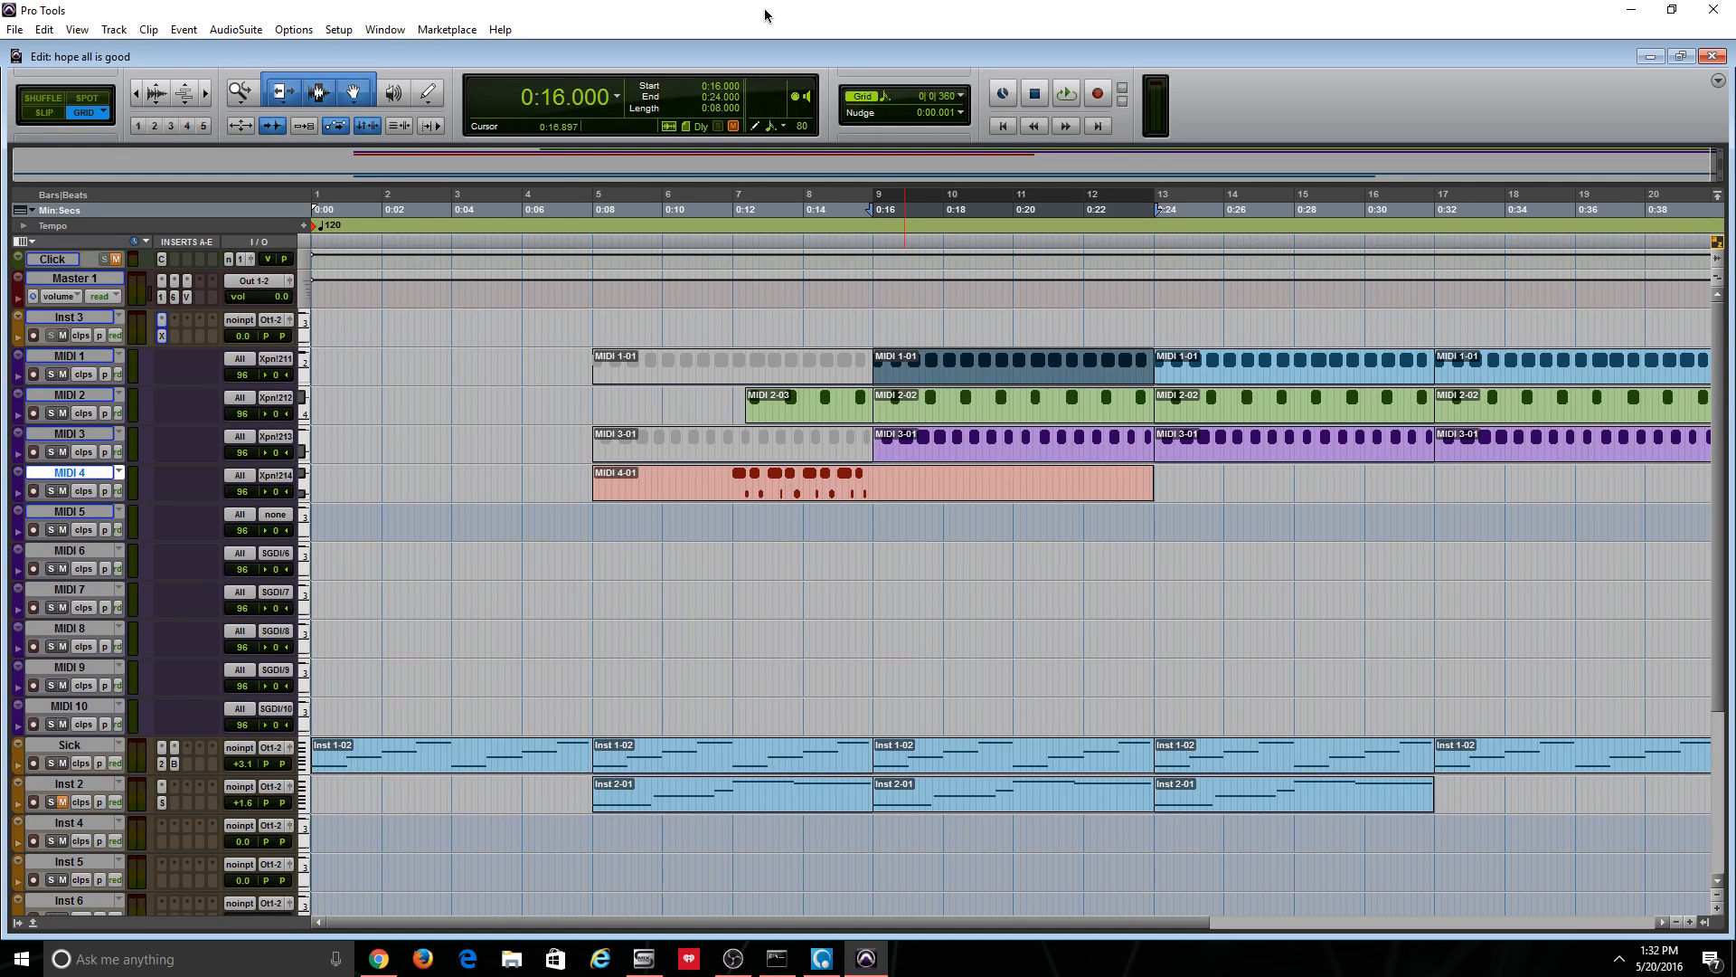
Look over the full arrangement on the timeline, from the whole session back to the opening 20 bars
{"action": "key", "text": "r"}
{"action": "key", "text": "r"}
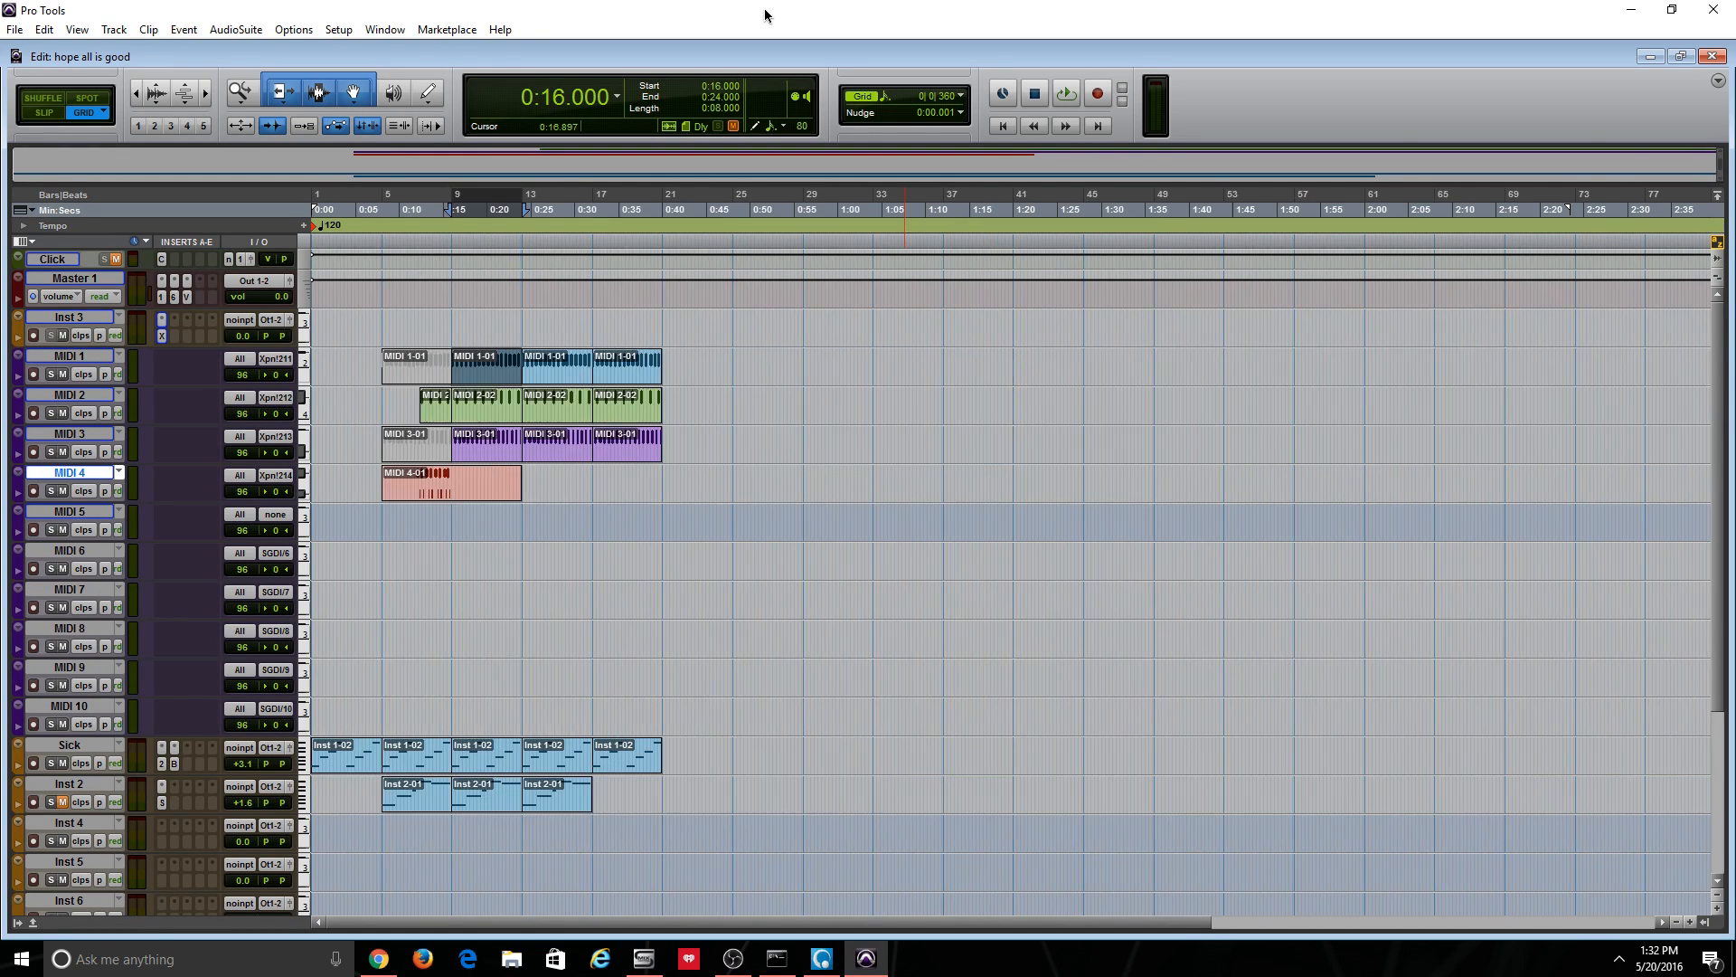
{"action": "key", "text": "r"}
{"action": "key", "text": "r"}
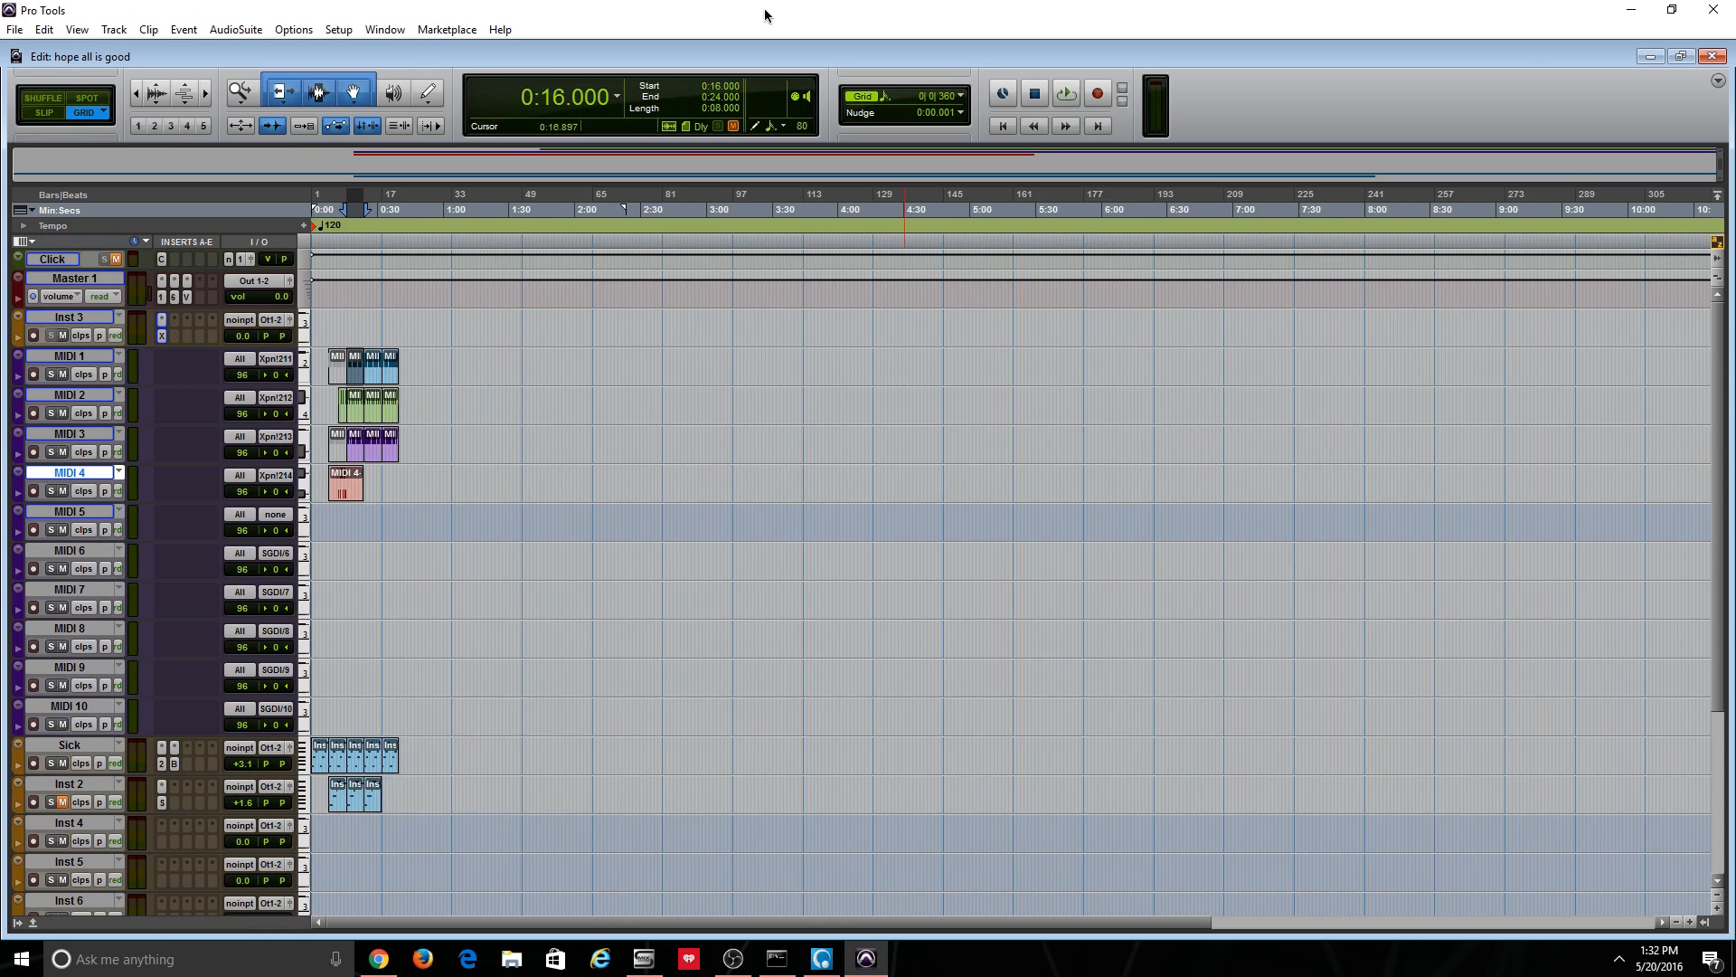
{"action": "key", "text": "t"}
{"action": "key", "text": "t"}
{"action": "key", "text": "t"}
{"action": "key", "text": "t"}
{"action": "key", "text": "t"}
{"action": "key", "text": "r"}
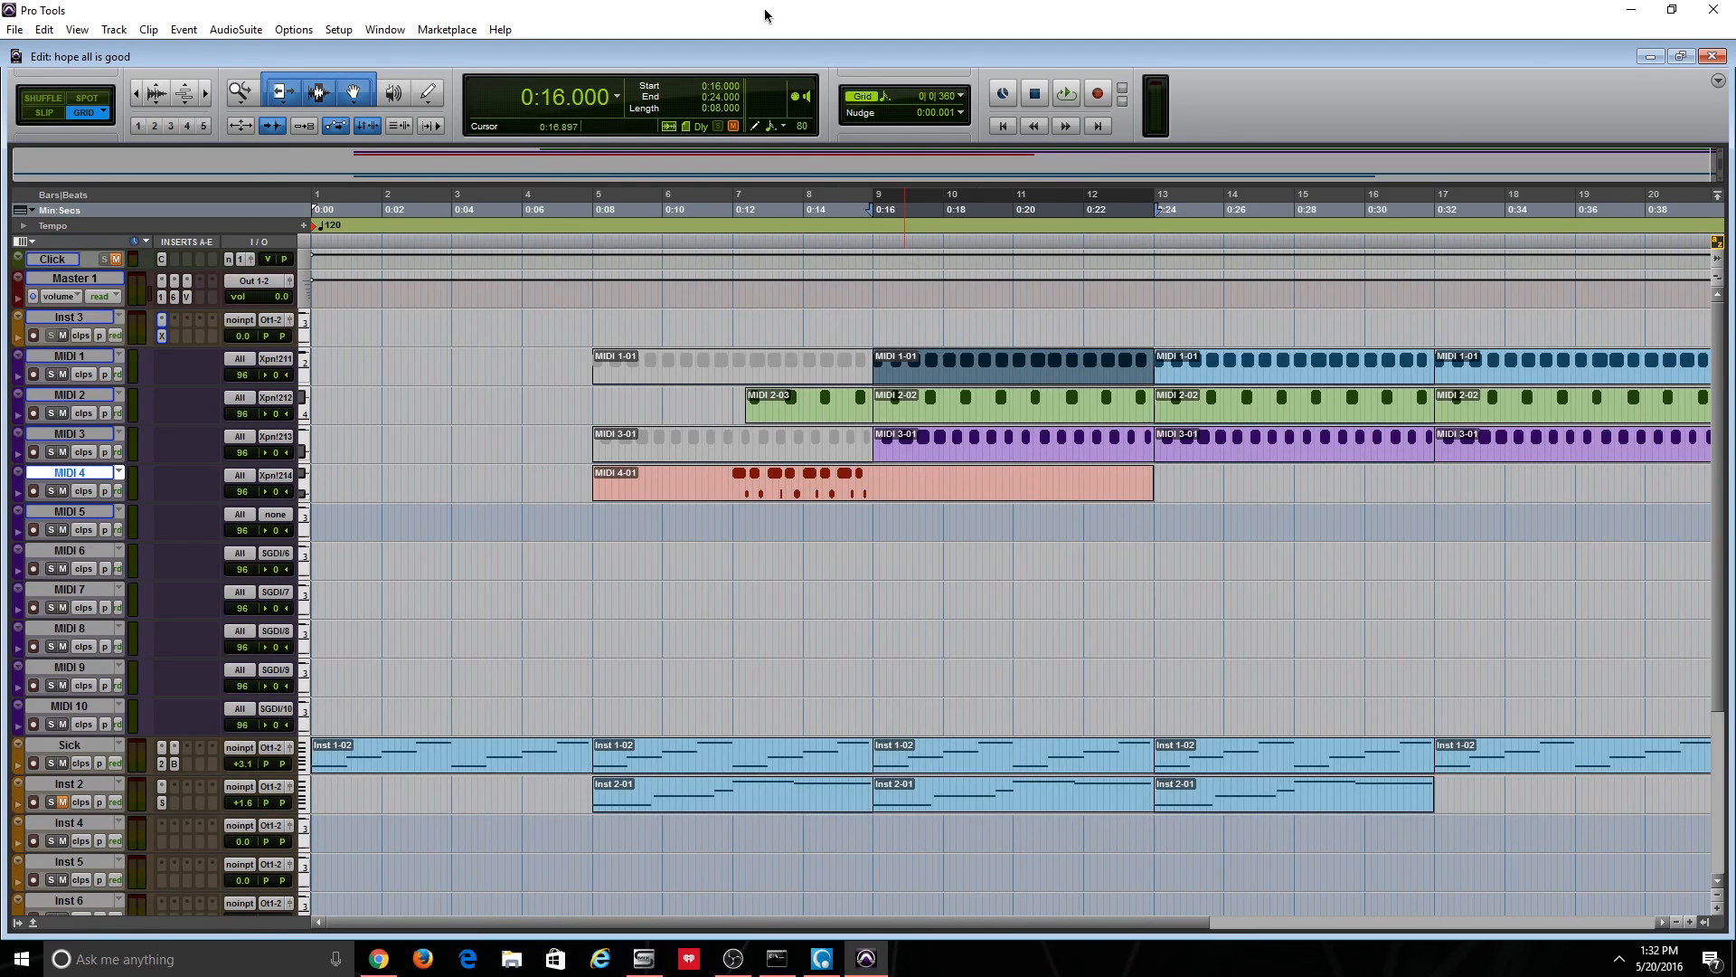
Switch to the Mix window and inspect the Xpand!2 instrument inserted on the Inst 3 track
{"action": "key", "text": "ctrl+equal"}
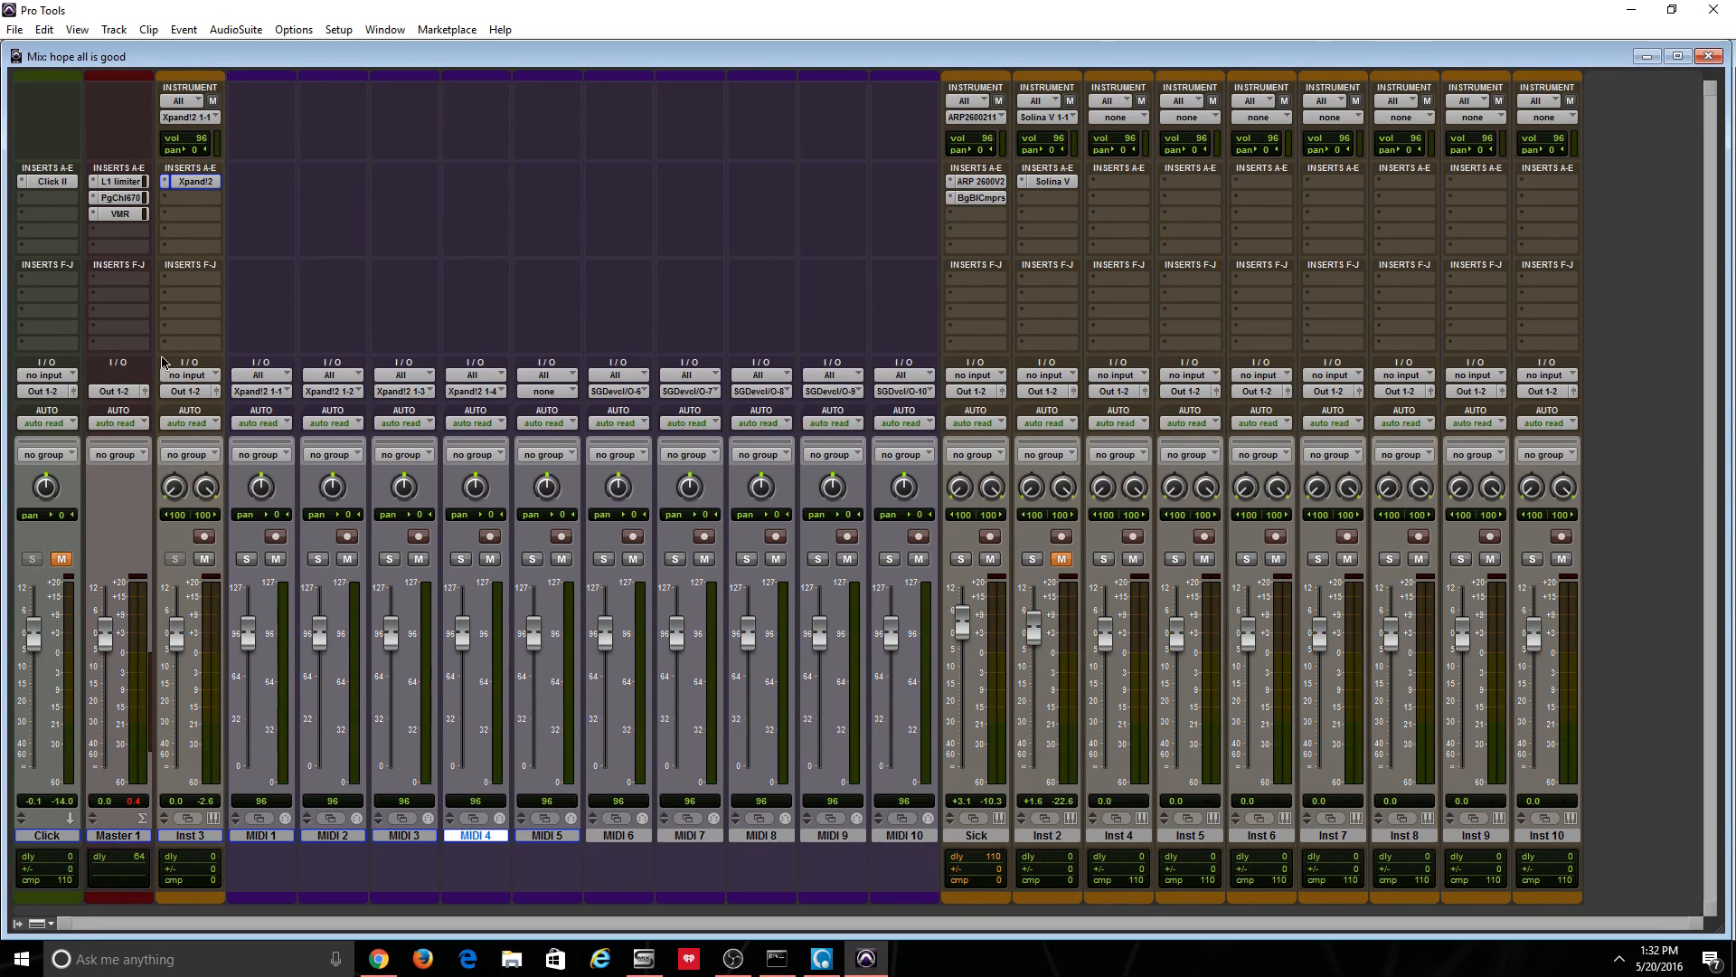
{"action": "left_click", "coordinate": [194, 183]}
{"action": "left_click", "coordinate": [1221, 129]}
{"action": "left_click", "coordinate": [194, 184]}
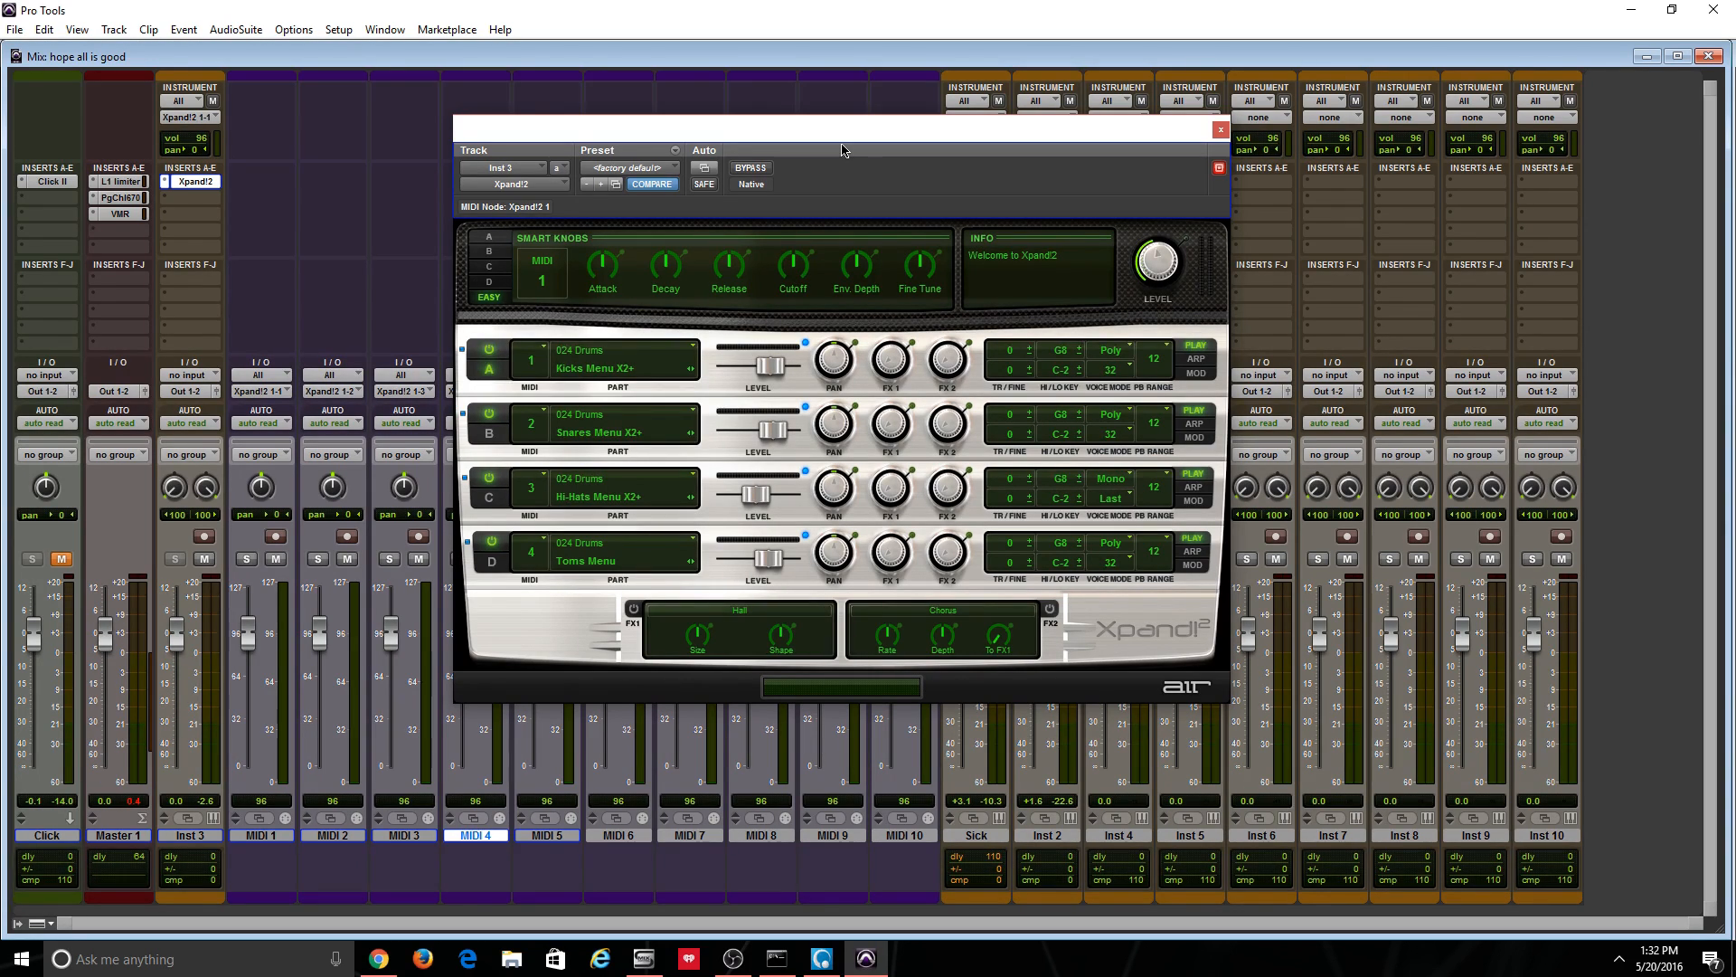
{"action": "left_click", "coordinate": [1221, 130]}
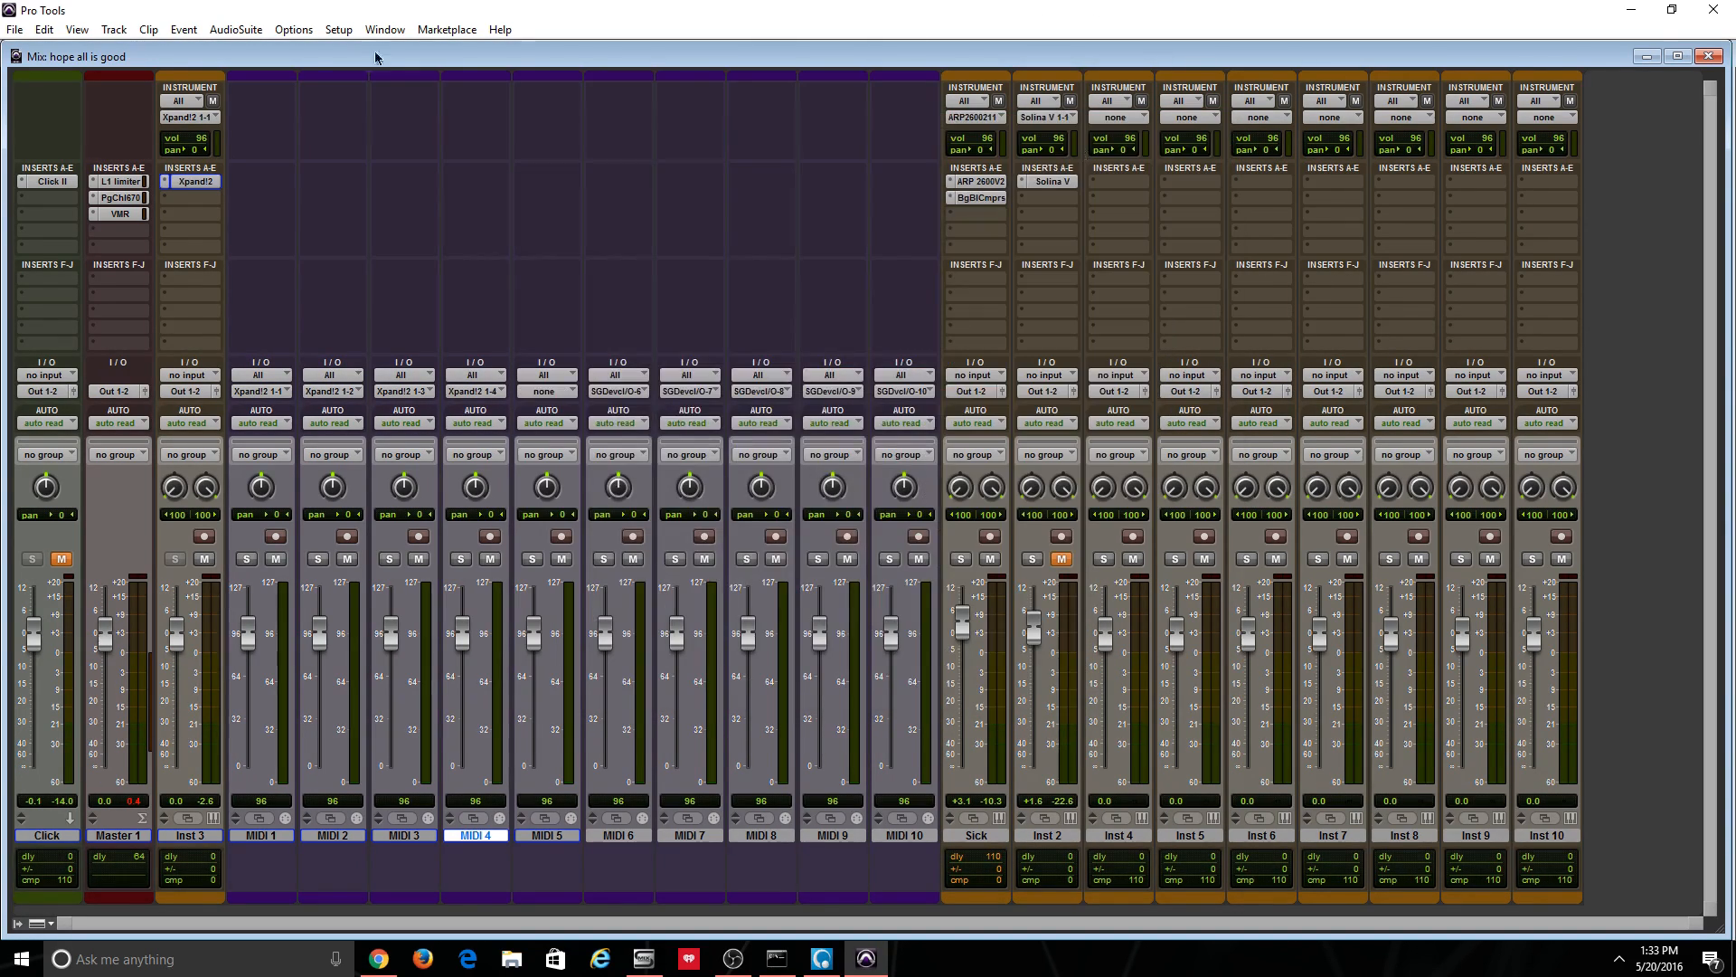
Compare the MIDI 1 to MIDI 4 tracks with the drum parts in Inst 3's Xpand!2, leaving MIDI 1 selected
{"action": "left_click", "coordinate": [190, 834]}
{"action": "left_click", "coordinate": [259, 834]}
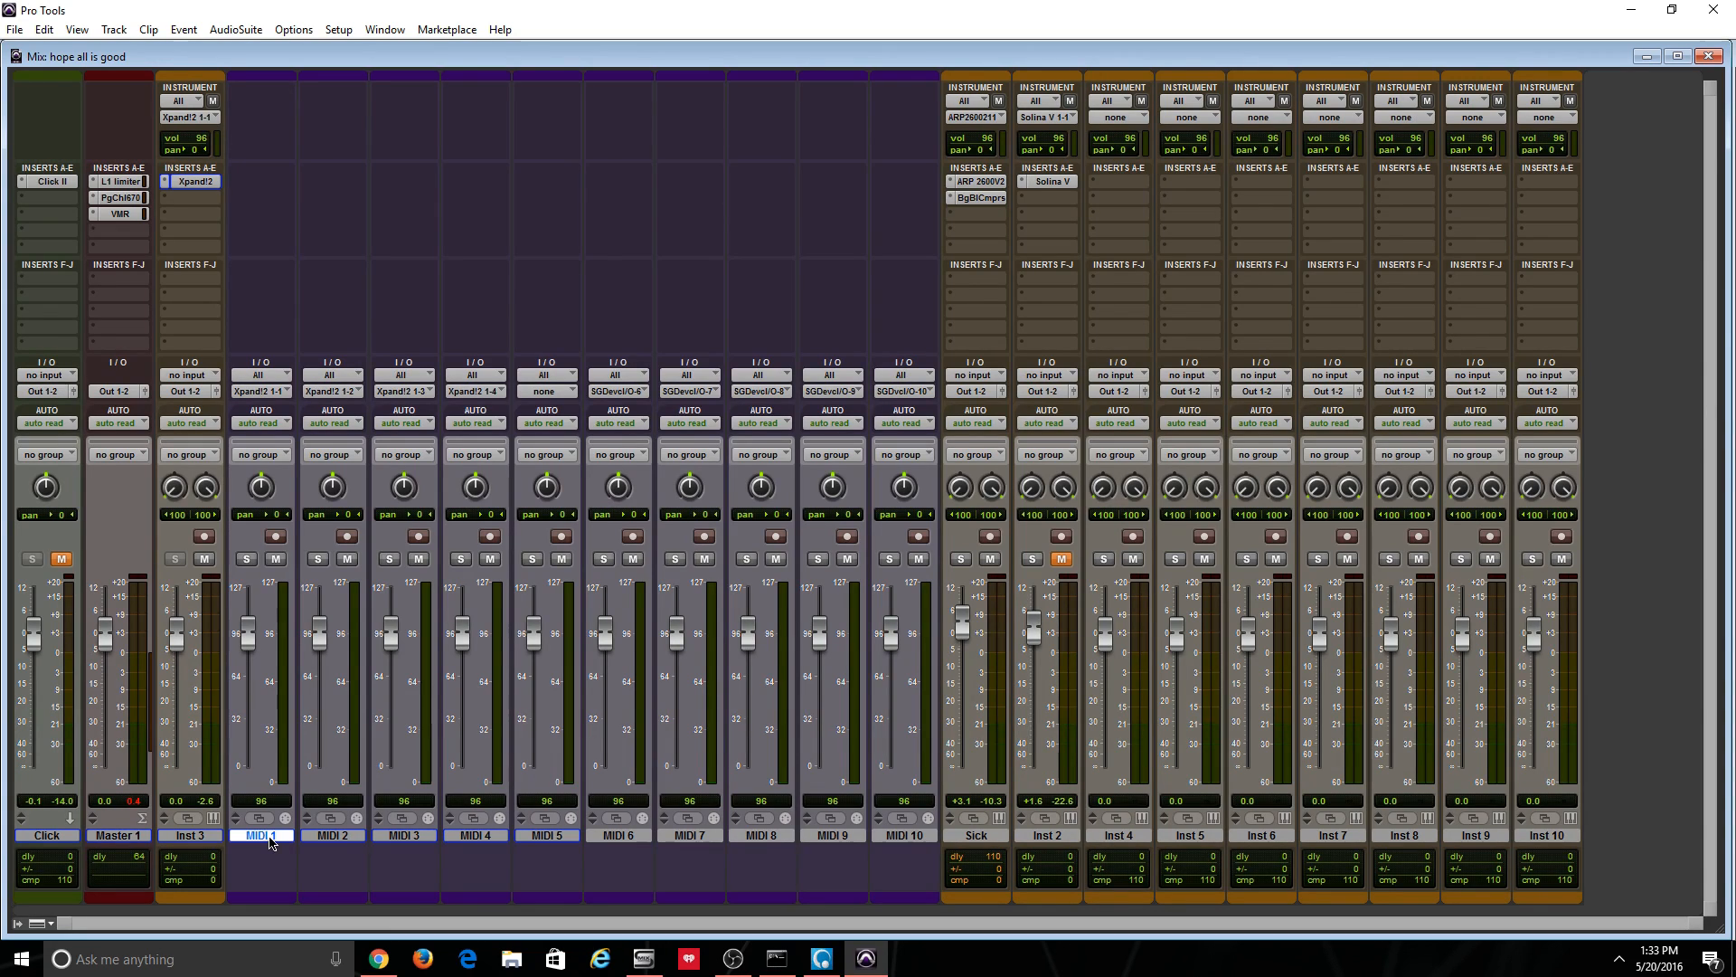
{"action": "left_click", "coordinate": [471, 834]}
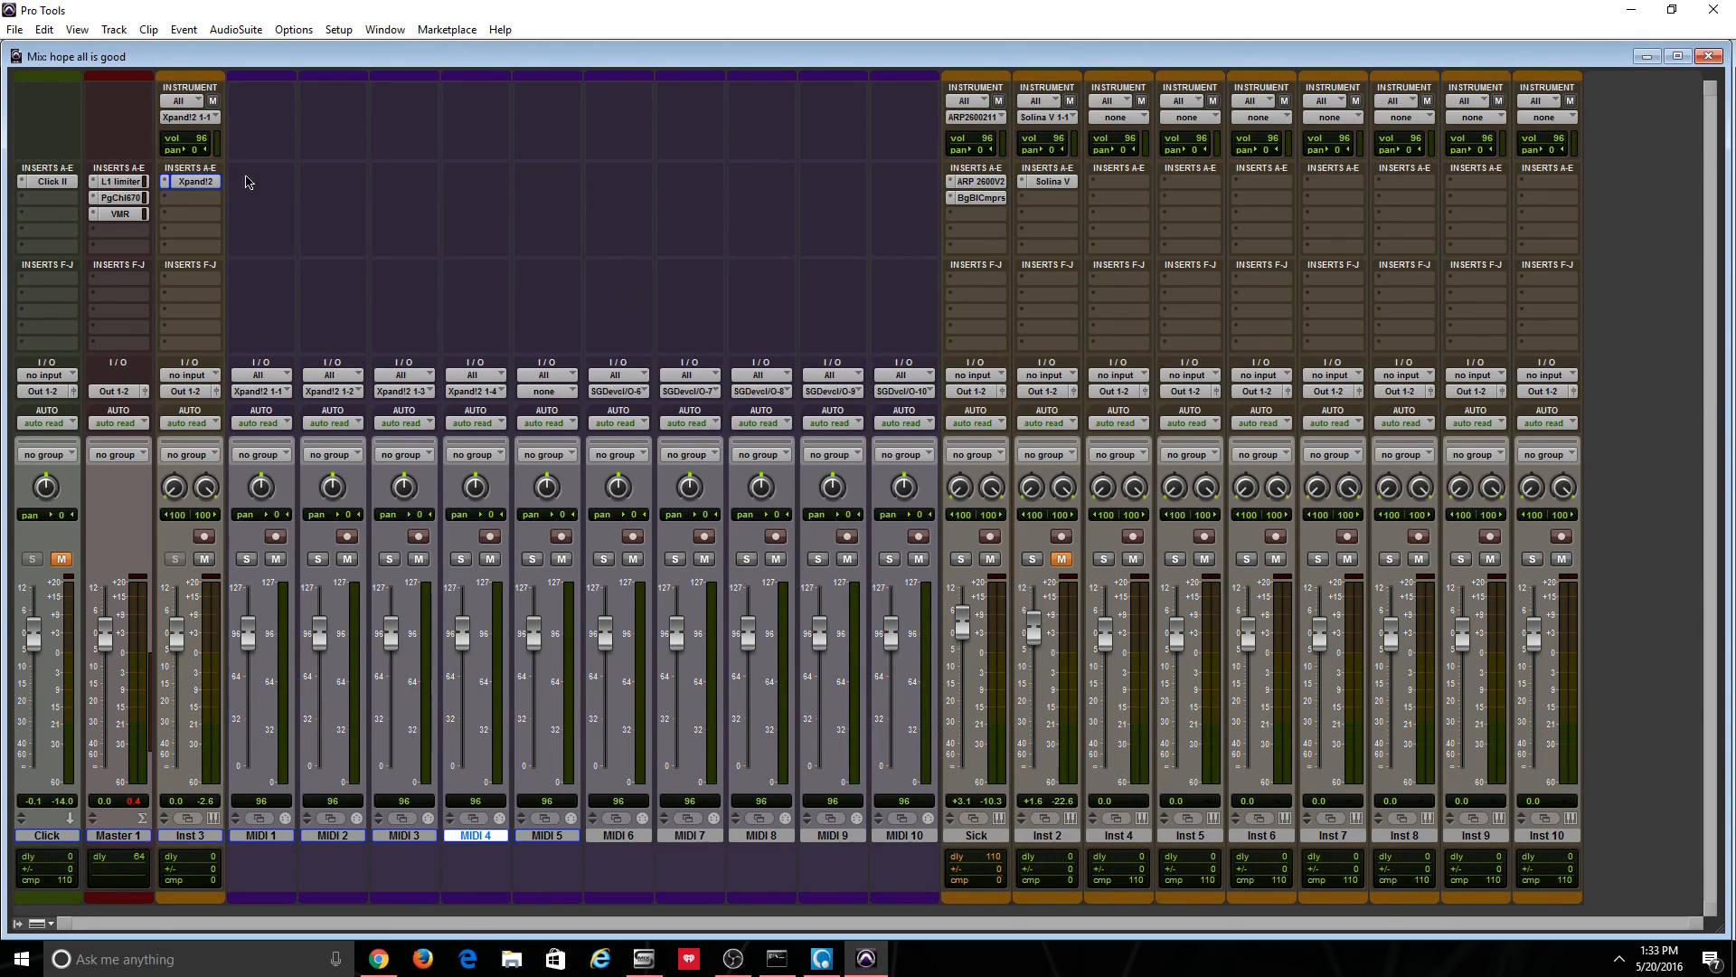
{"action": "left_click", "coordinate": [195, 182]}
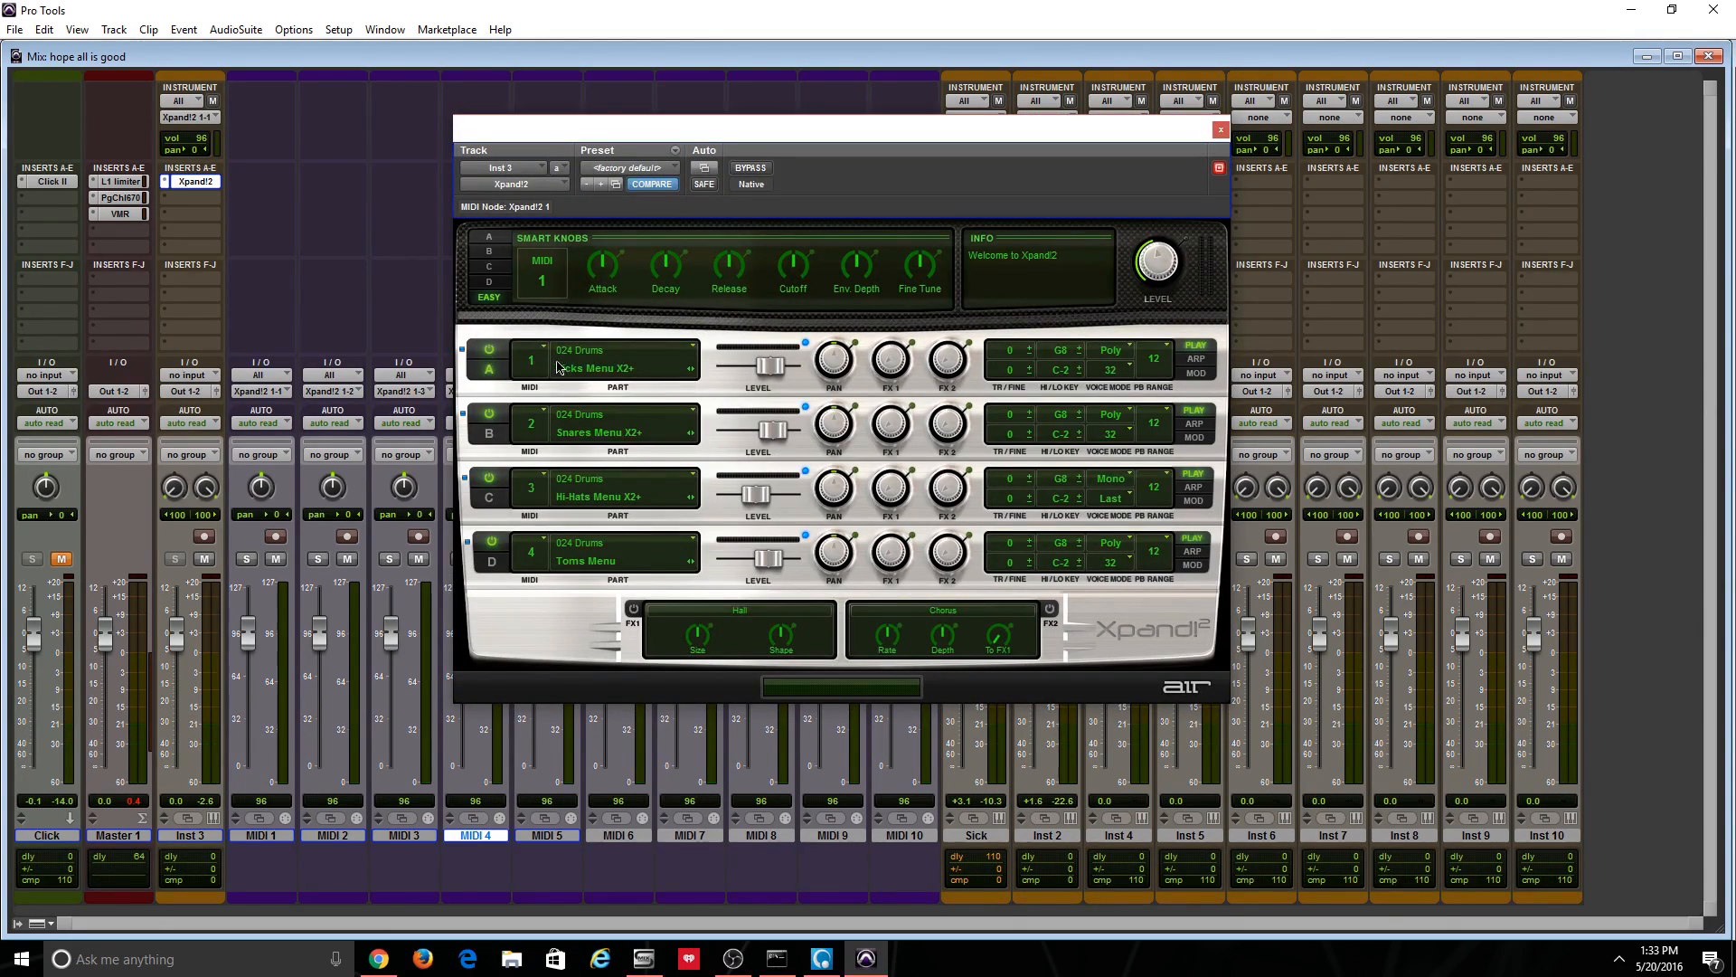
{"action": "left_click", "coordinate": [262, 836]}
{"action": "left_click", "coordinate": [1221, 129]}
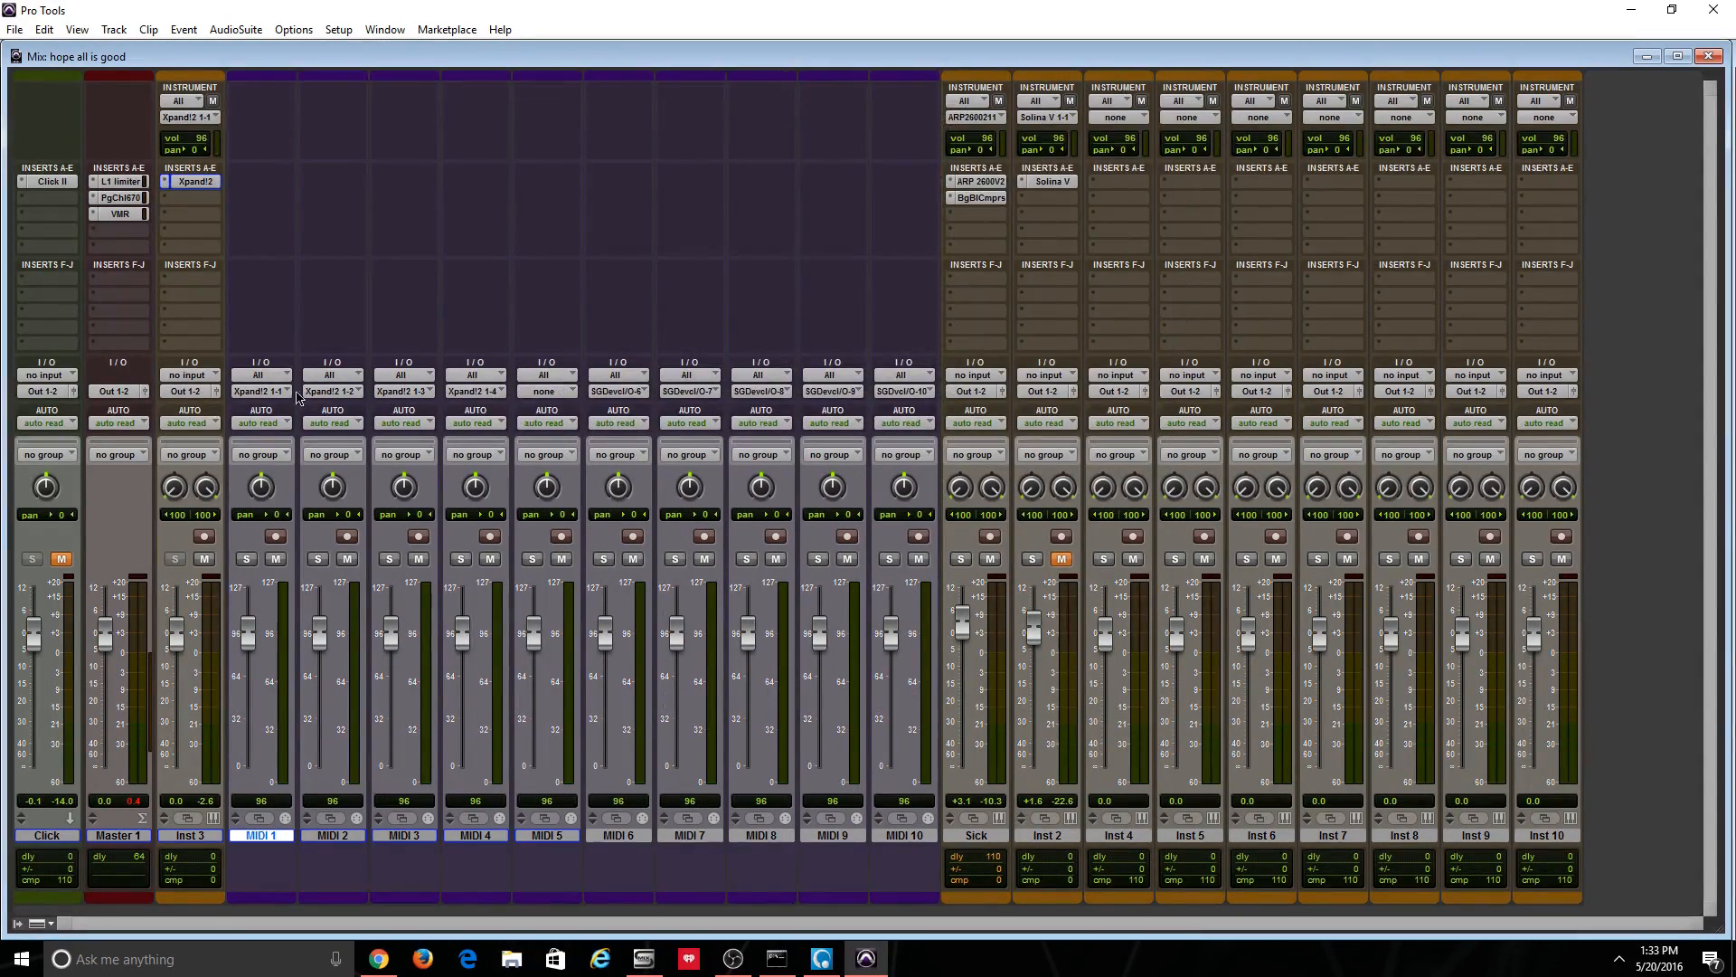
Route the MIDI 1 track's output to channel-1 of Xpand!2 1 on Inst 3
{"action": "left_click", "coordinate": [258, 391]}
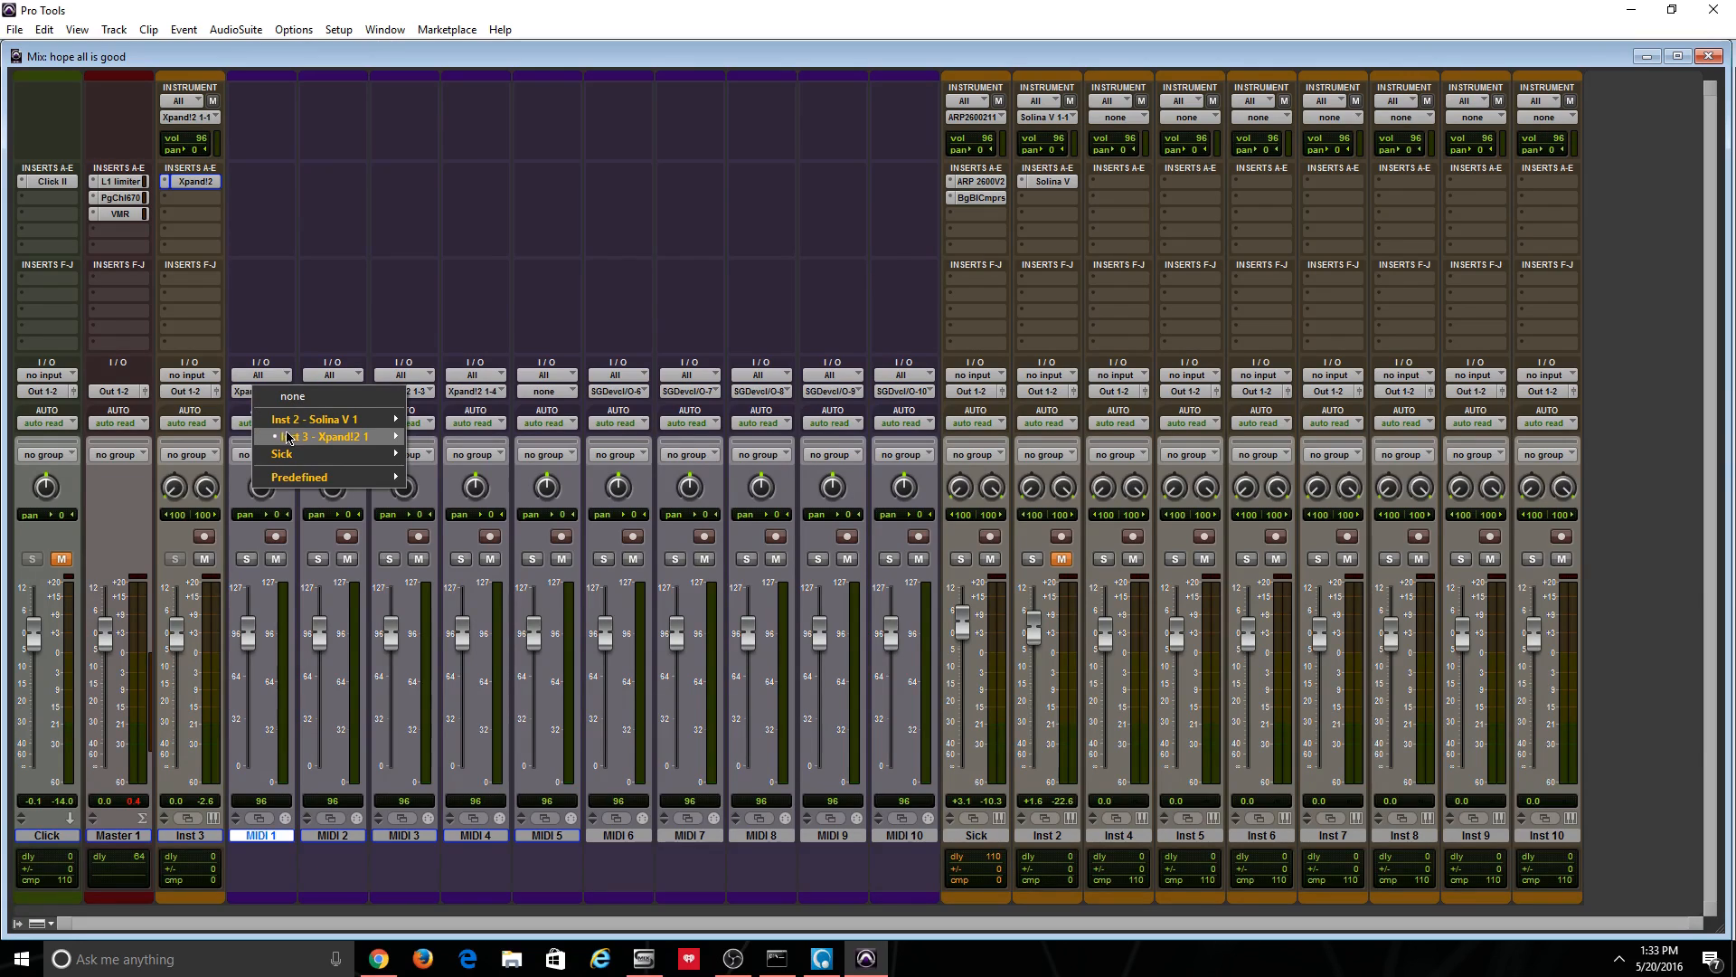
{"action": "mouse_move", "coordinate": [289, 438]}
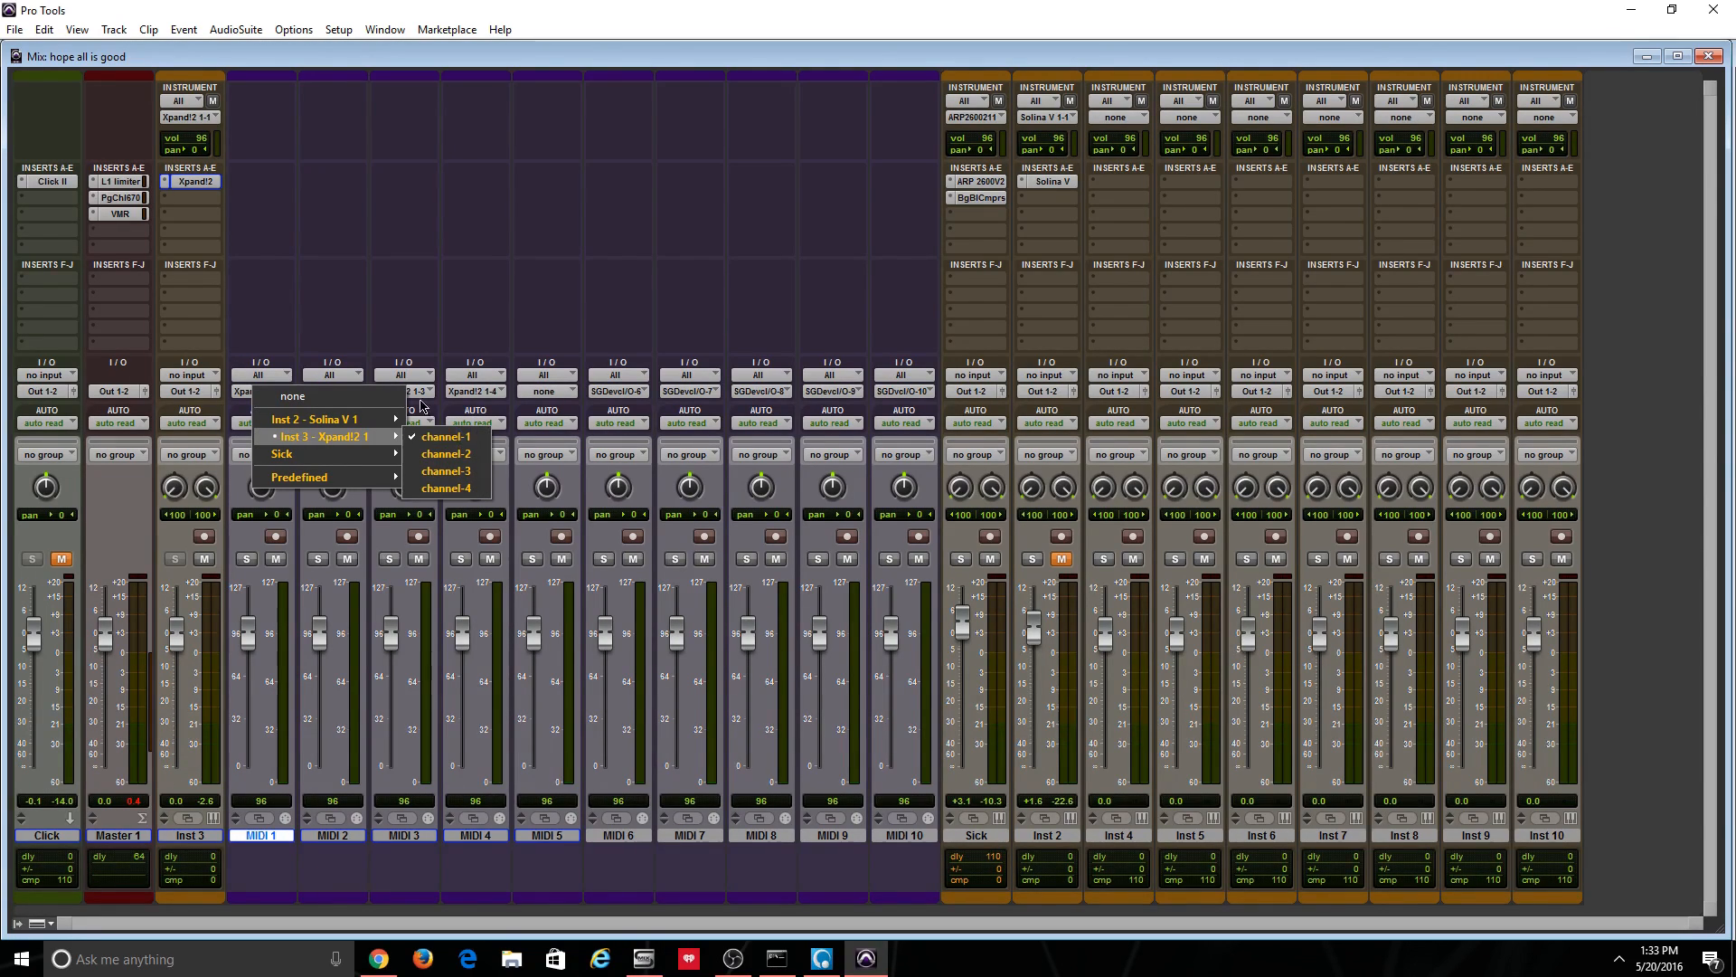
{"action": "left_click", "coordinate": [432, 436]}
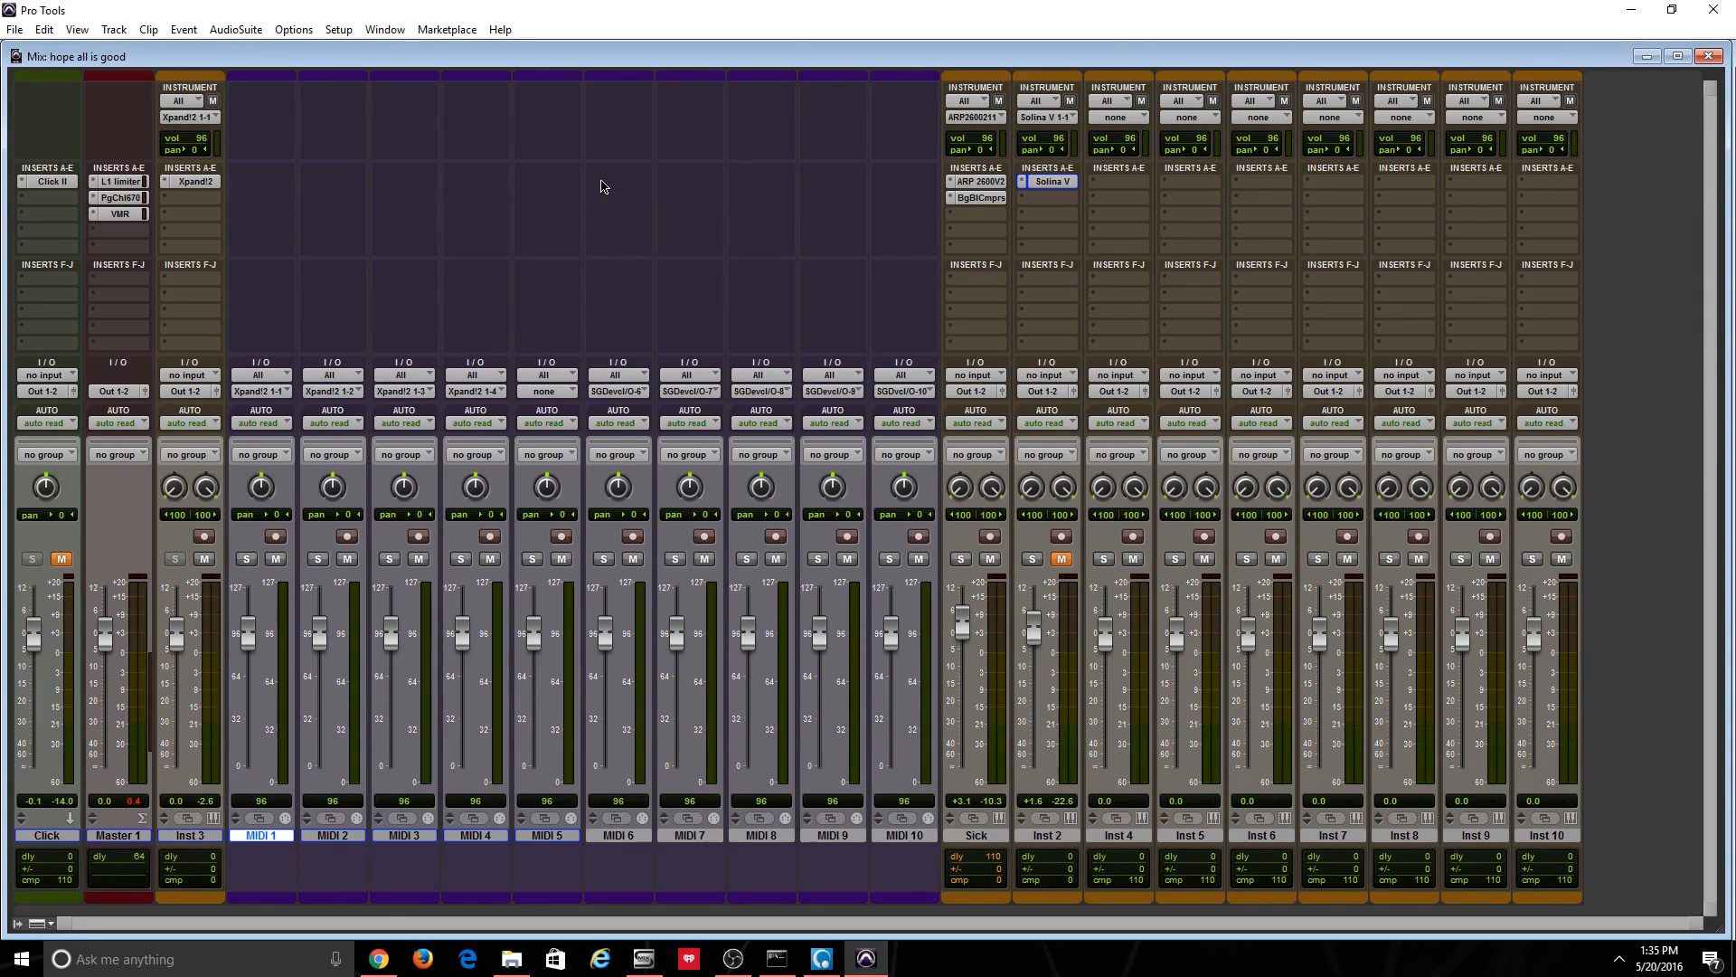
Inspect the Big Blue Compressor on the Sick track, close it and return to the Edit window
{"action": "left_click", "coordinate": [992, 203]}
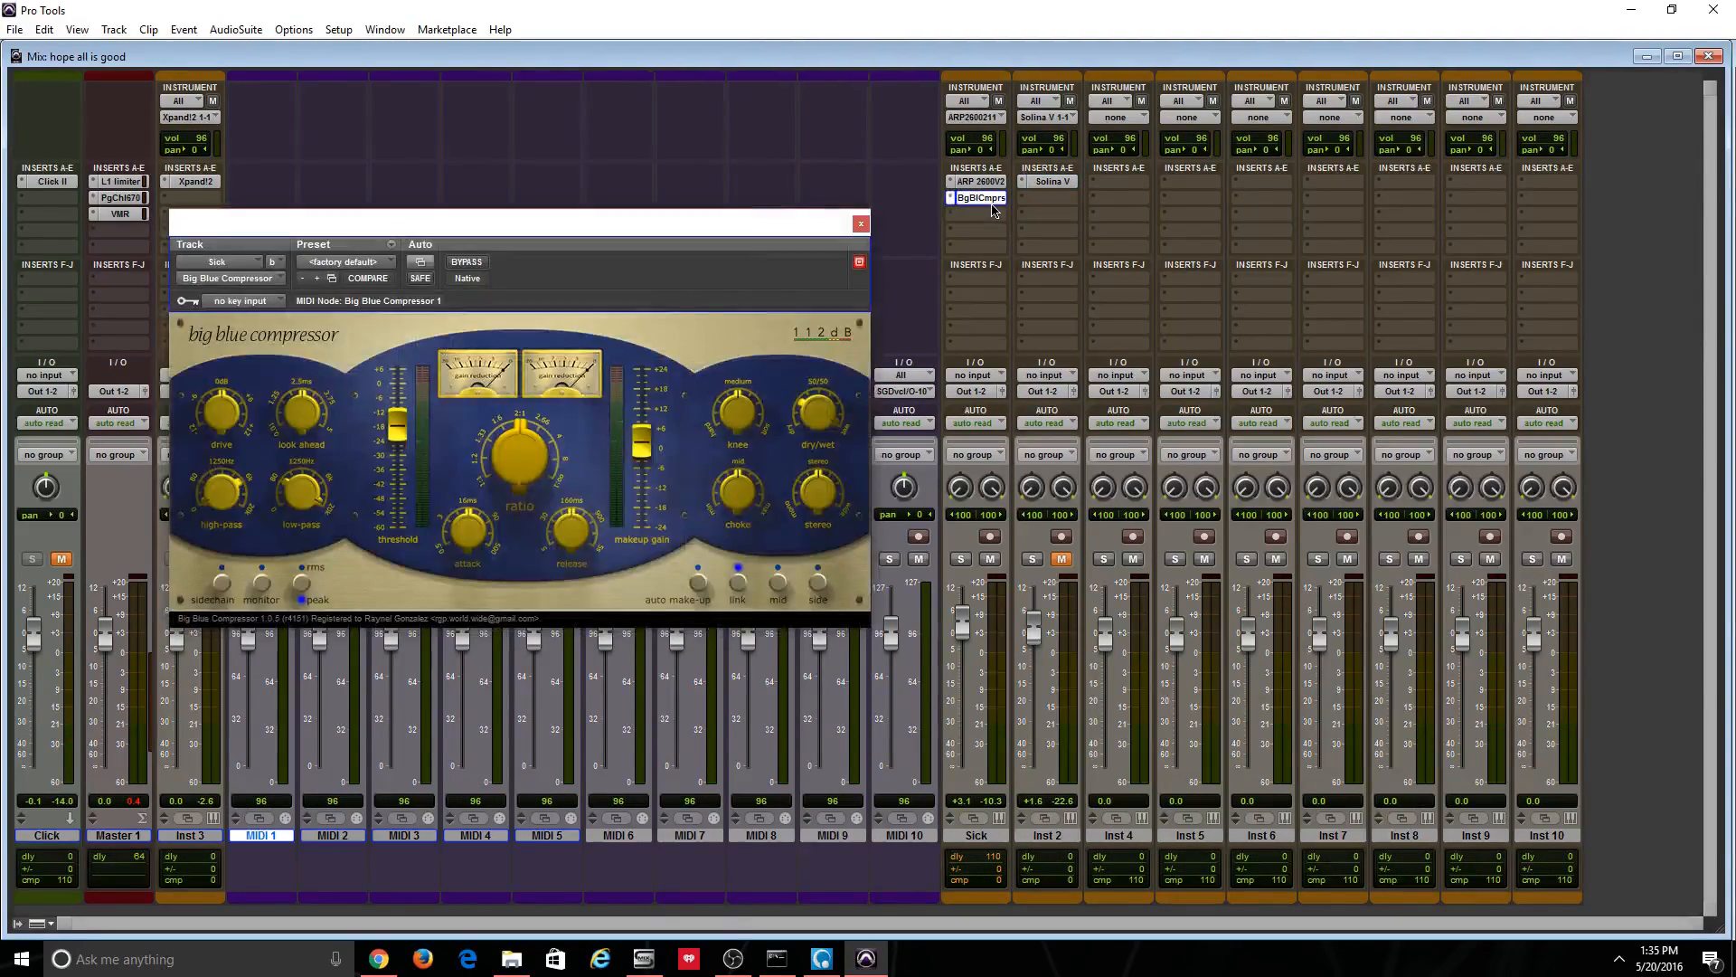
{"action": "left_click", "coordinate": [860, 224]}
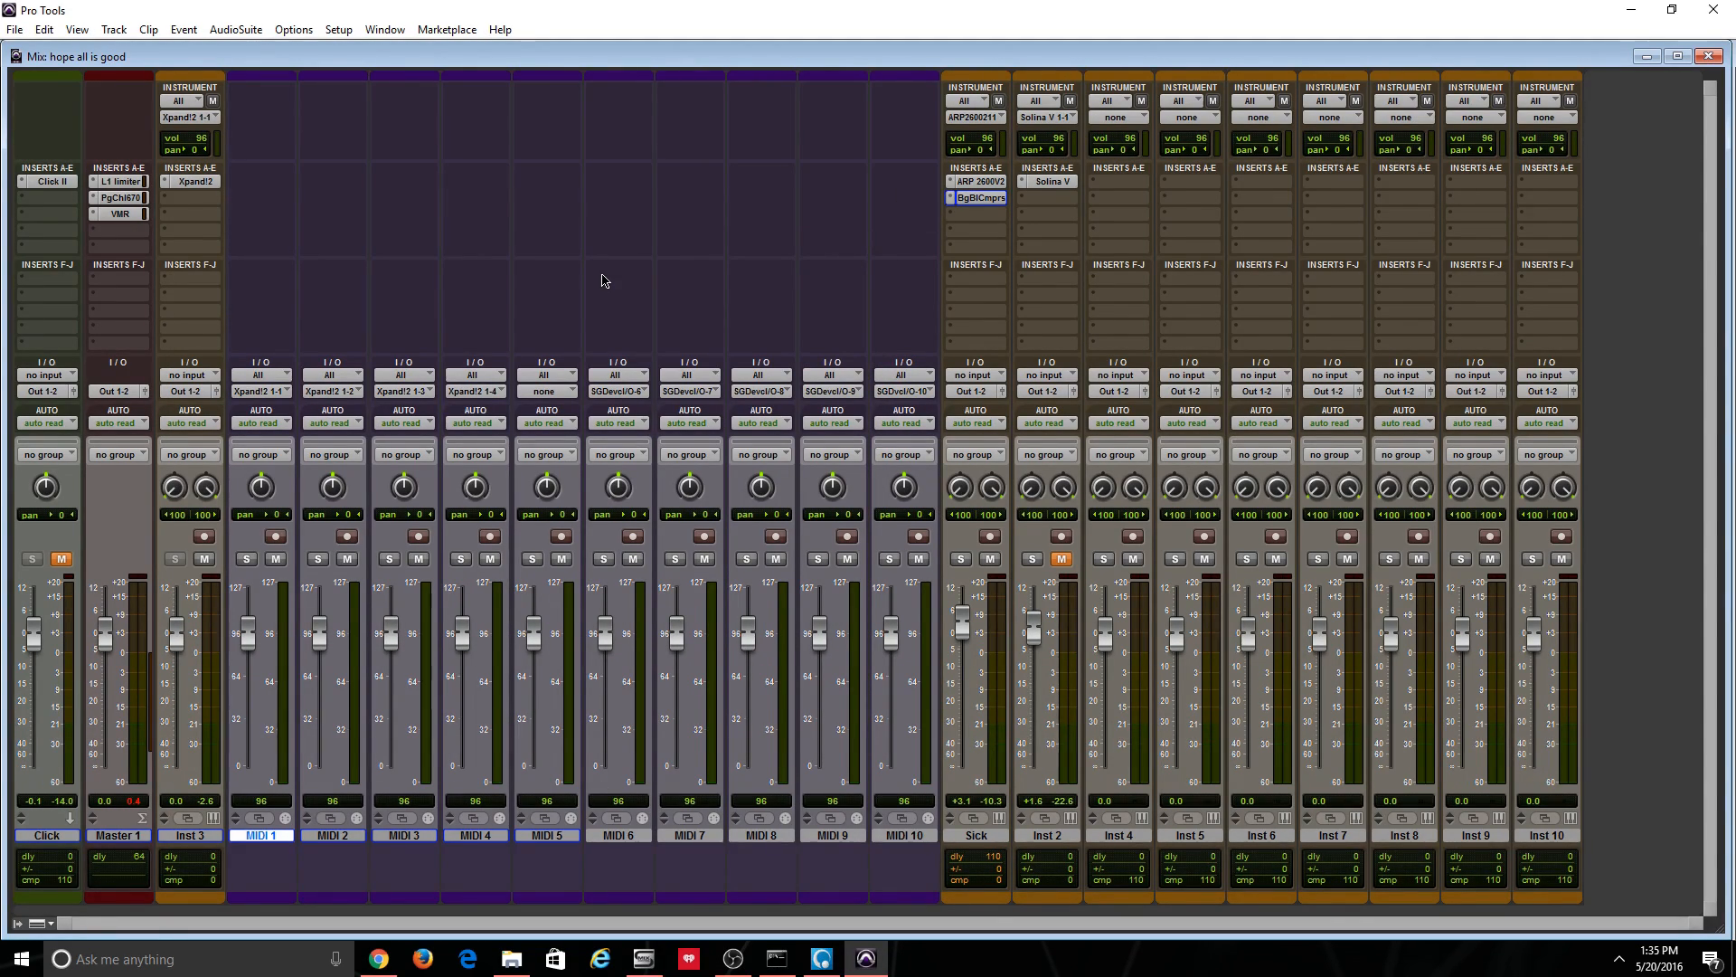
{"action": "key", "text": "ctrl+equal"}
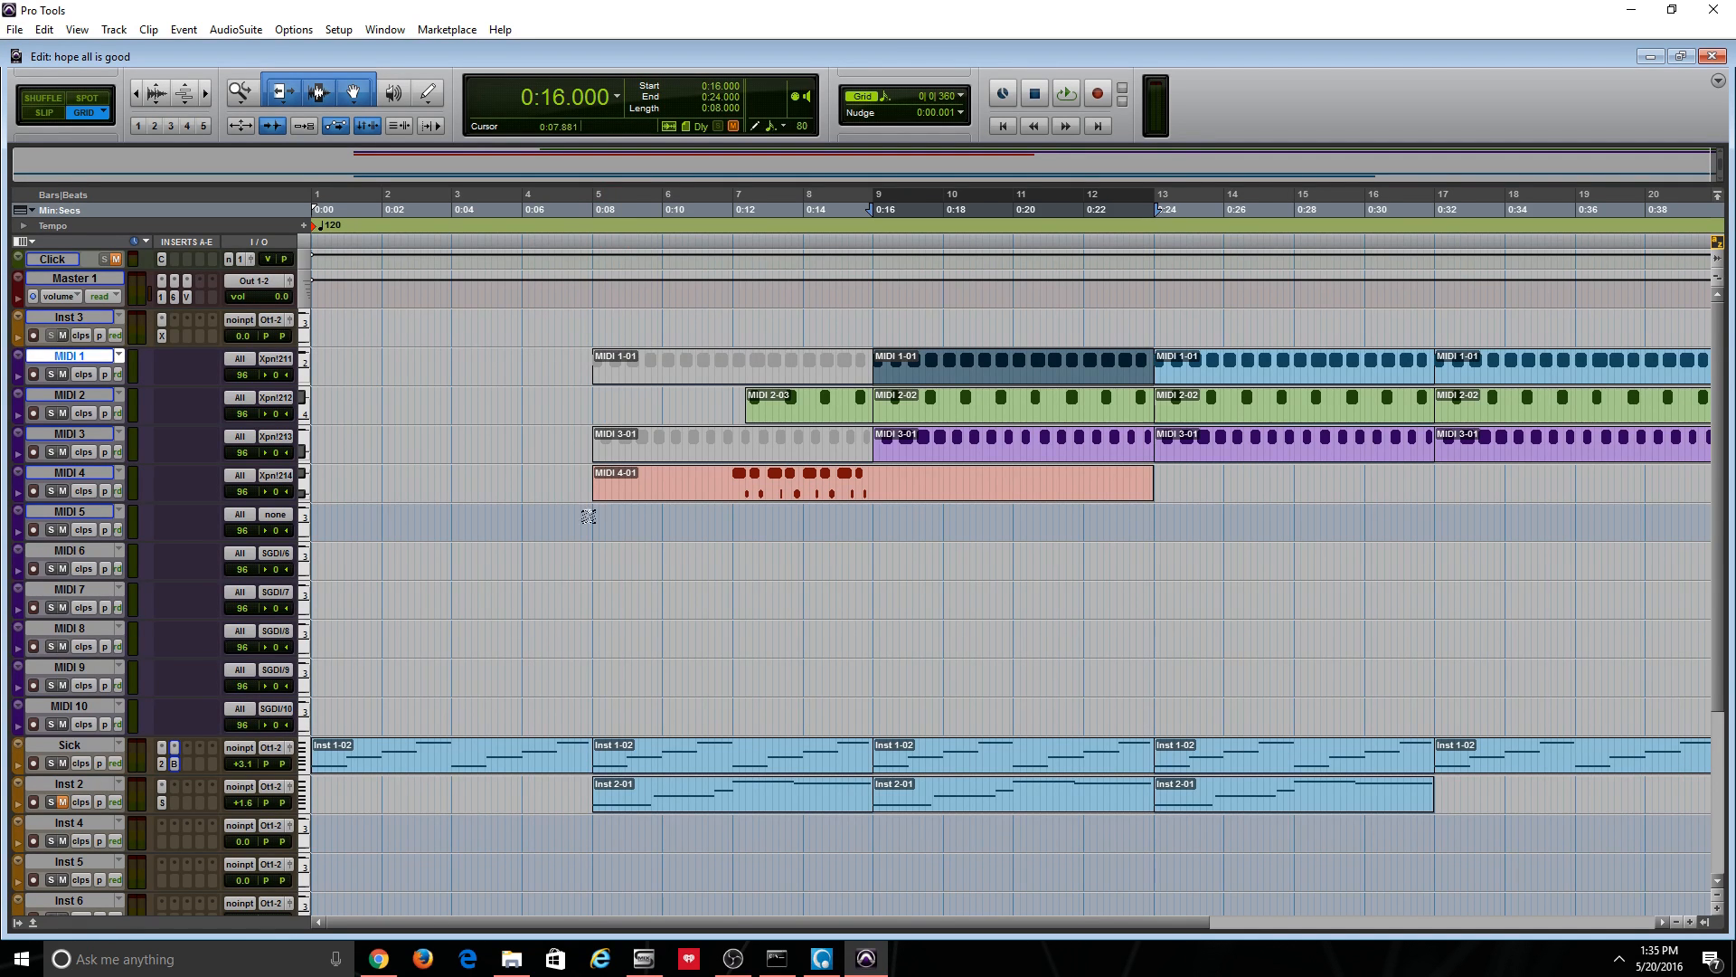
Play the session from the beginning with all clips in view, and stop playback
{"action": "key", "text": "Return"}
{"action": "key", "text": "space"}
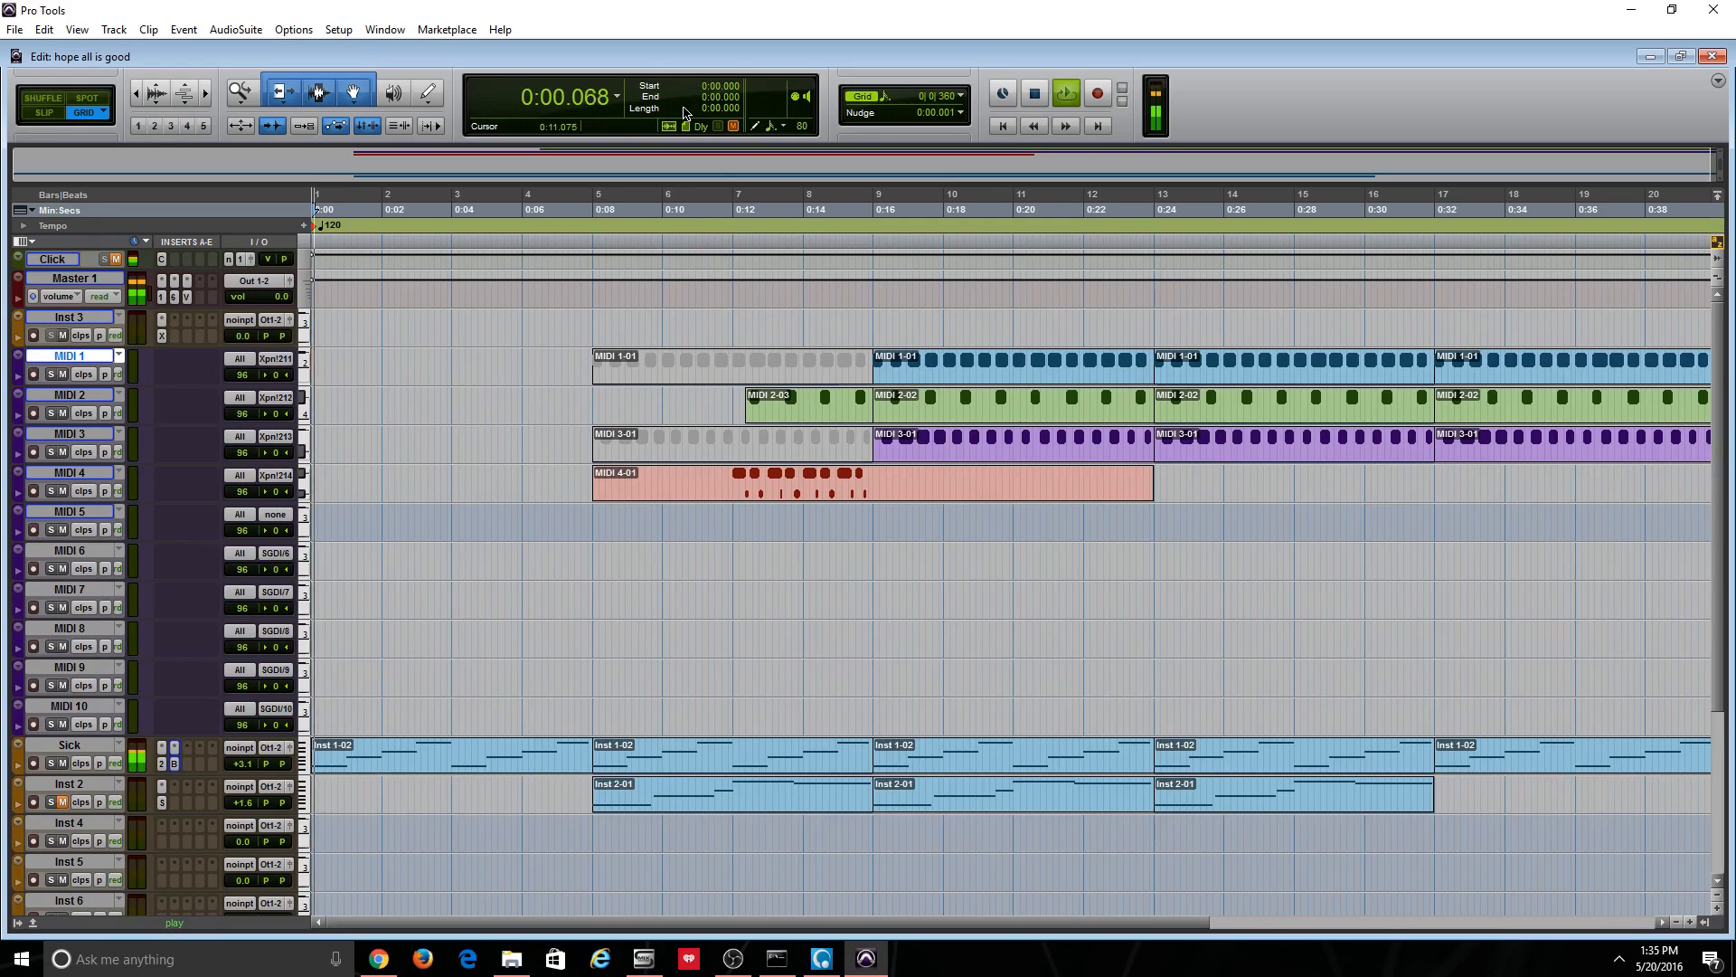
{"action": "key", "text": "ctrl+bracketleft"}
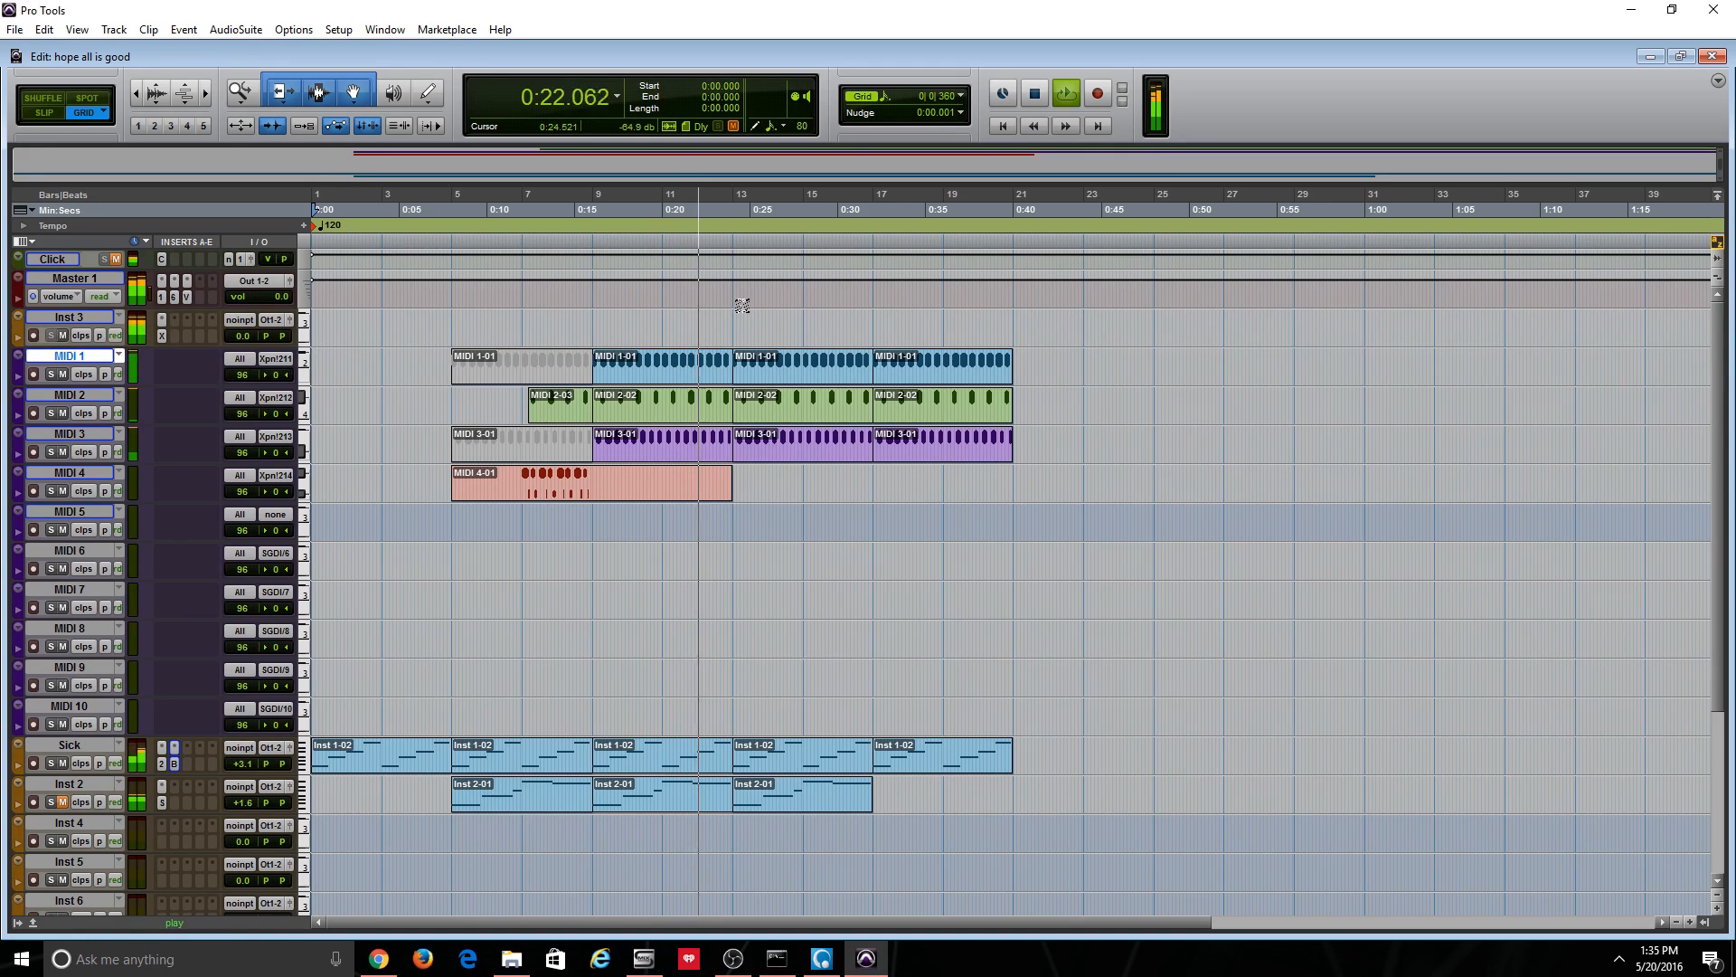
{"action": "key", "text": "space"}
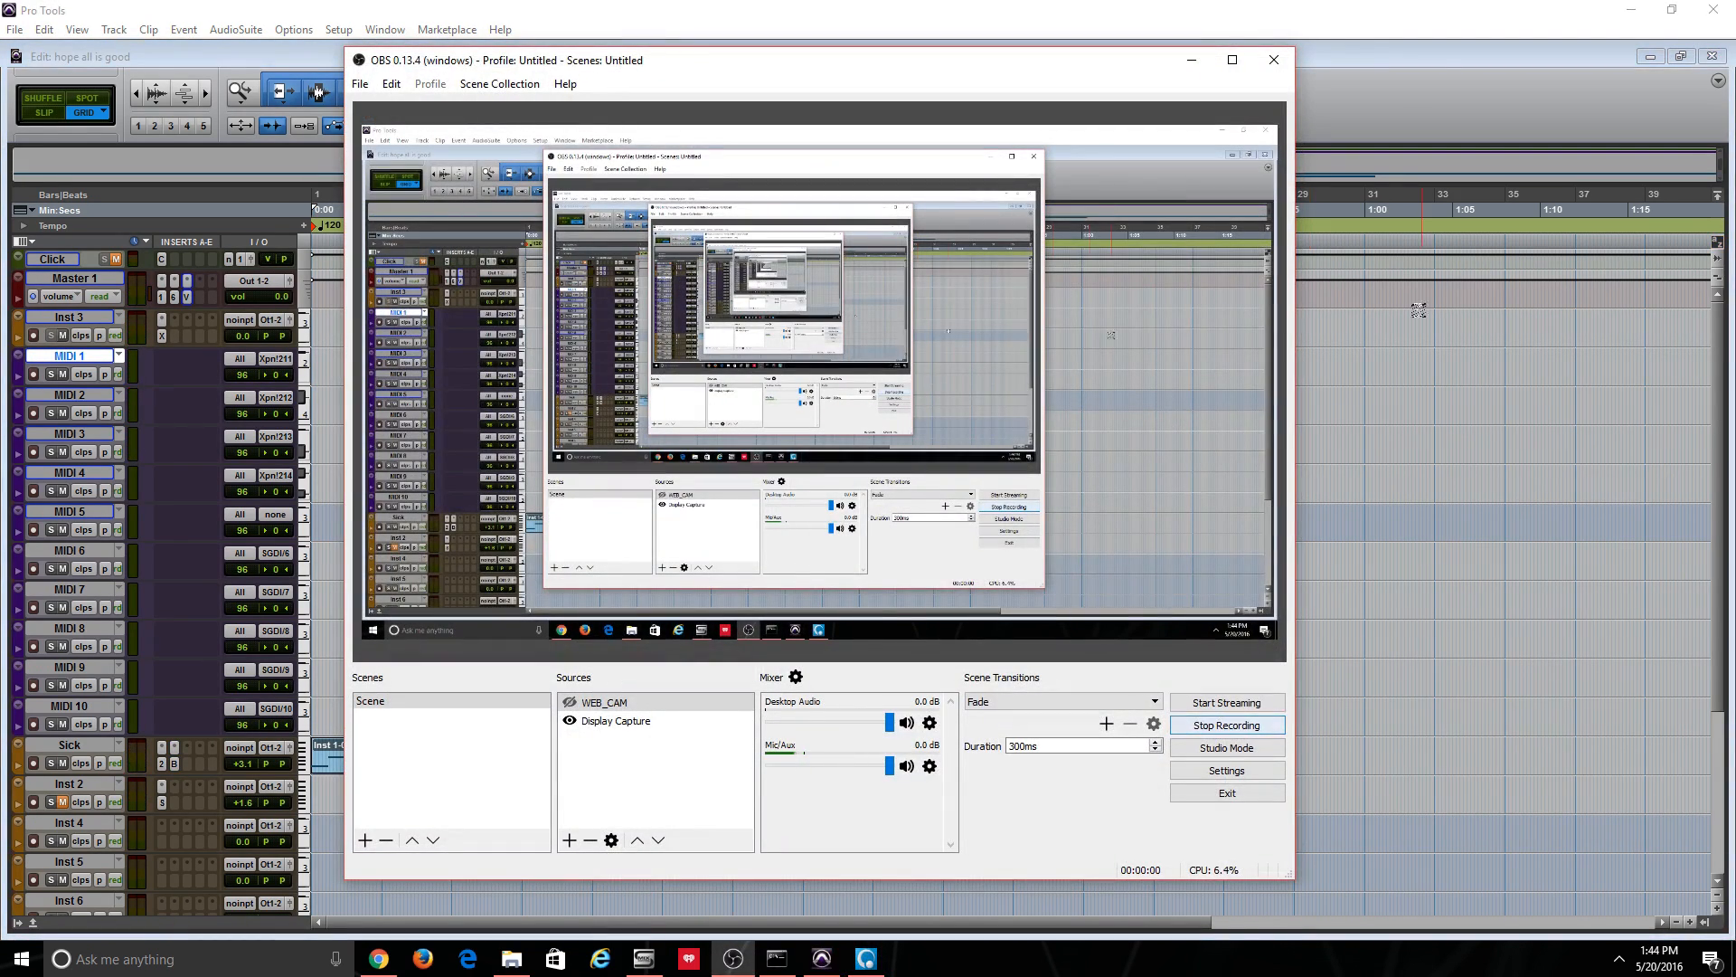
Switch back to Pro Tools and review the Xpand!2 drum parts on Inst 3 before returning to the Edit window
{"action": "left_click", "coordinate": [1383, 142]}
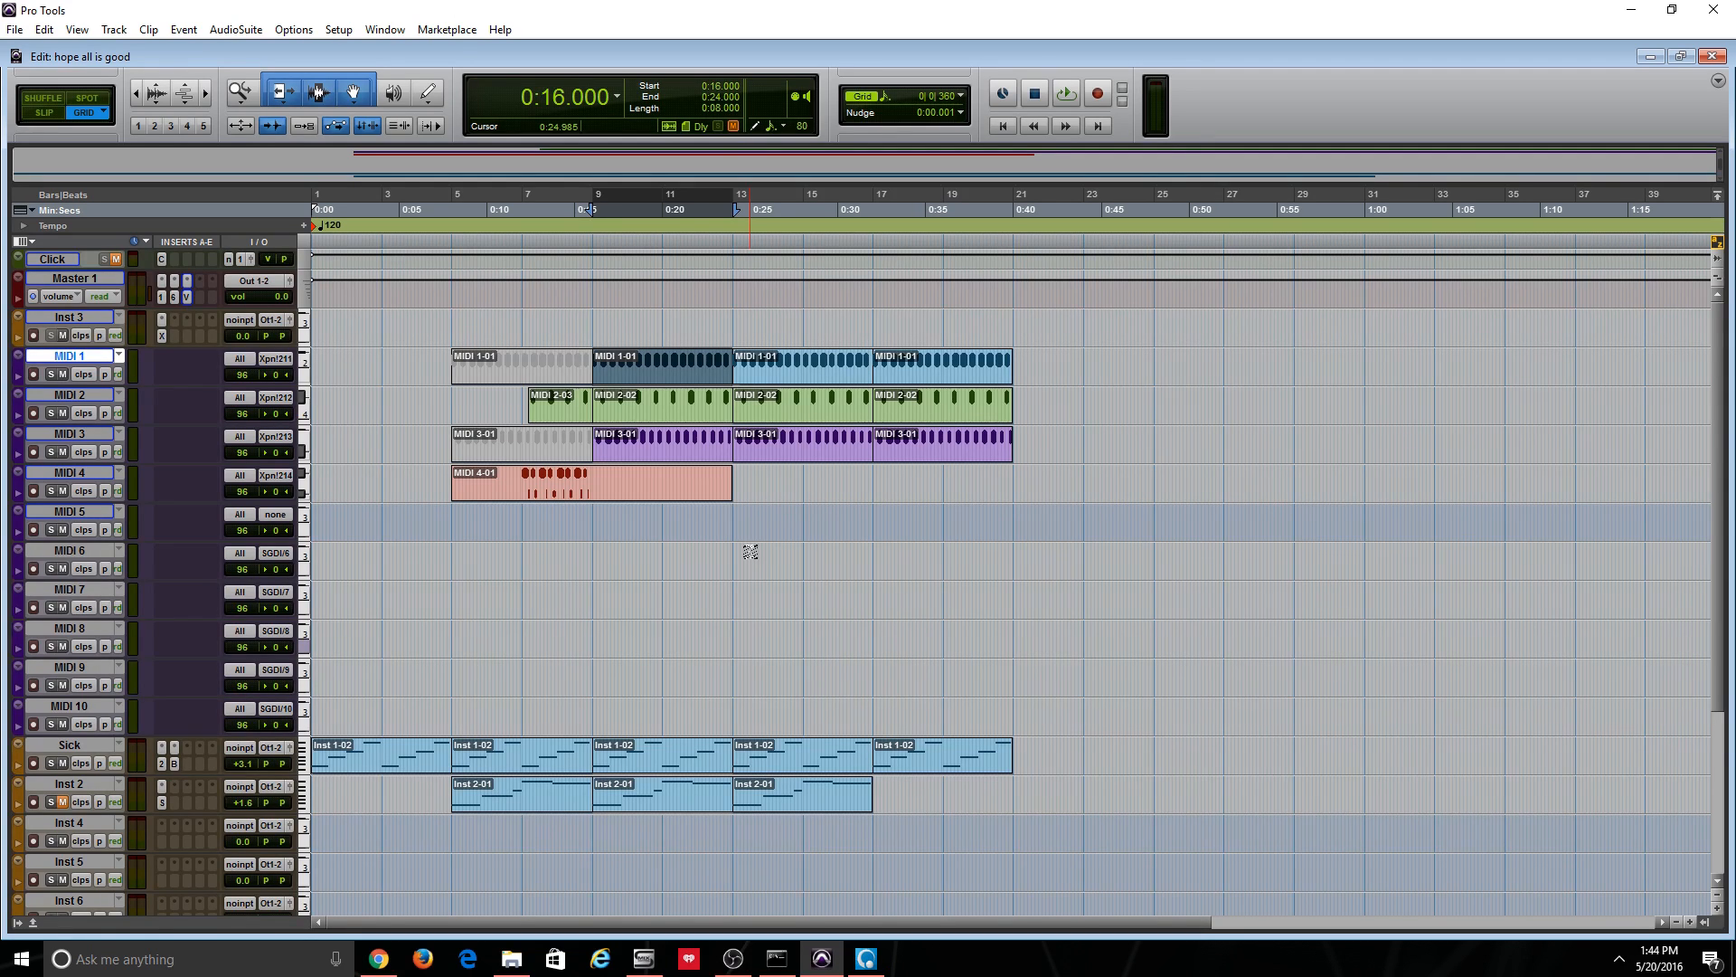
{"action": "key", "text": "ctrl+equal"}
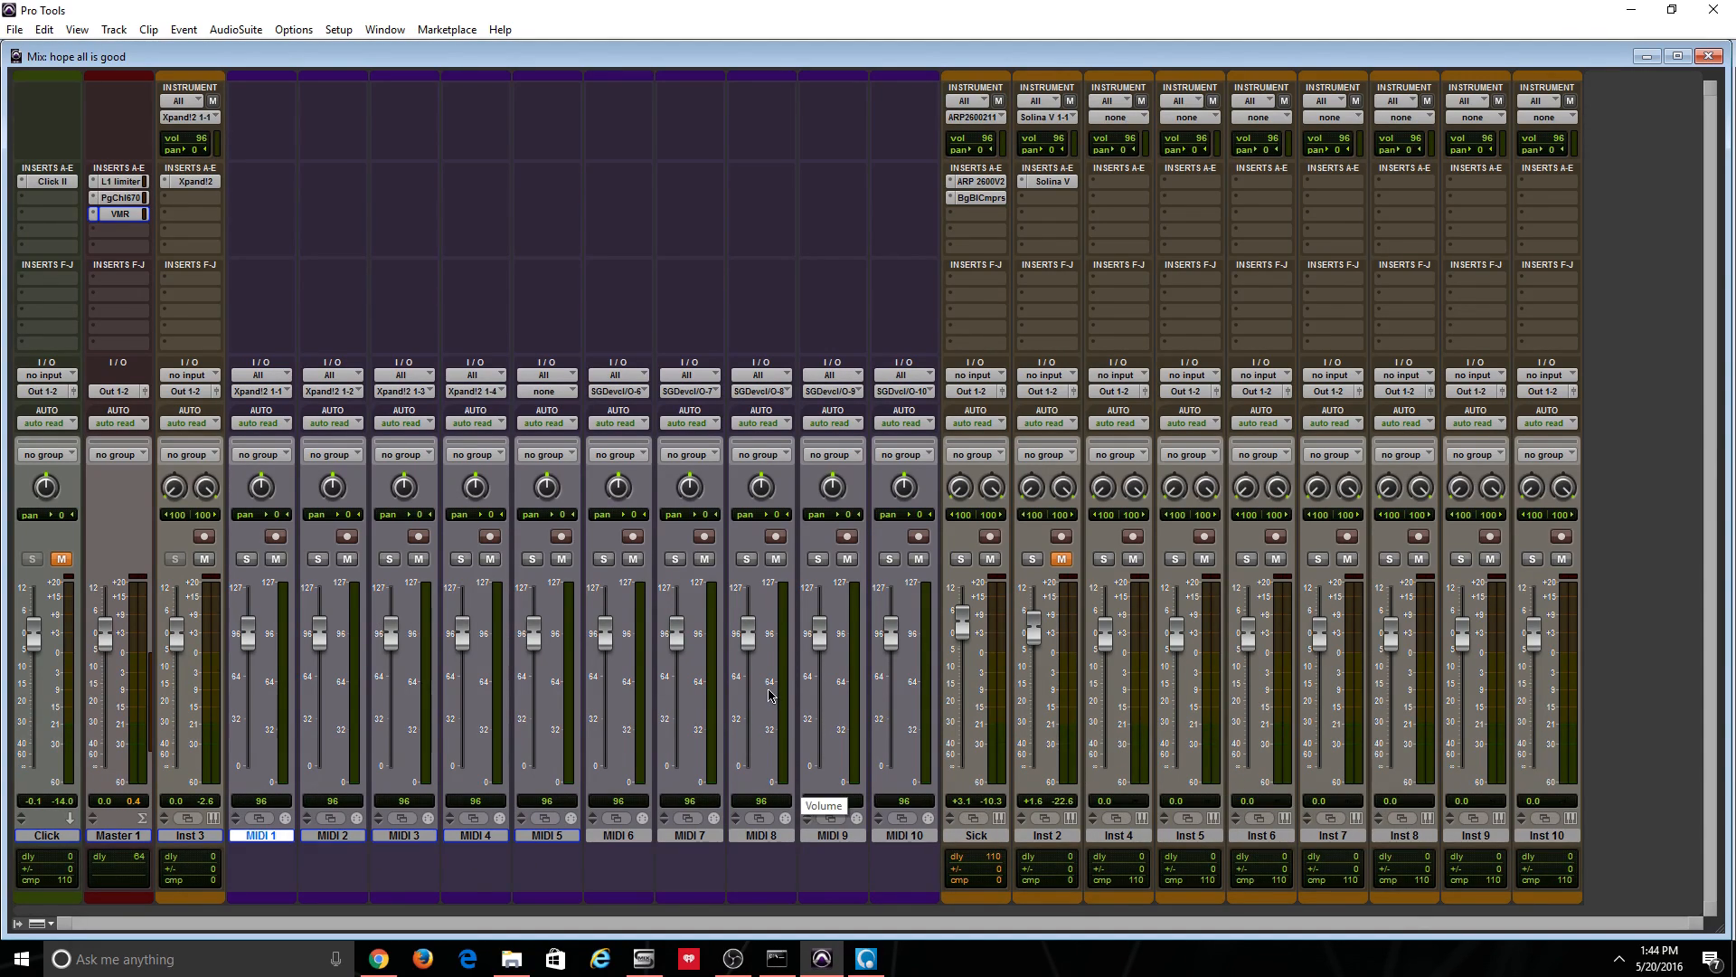
{"action": "left_click", "coordinate": [190, 182]}
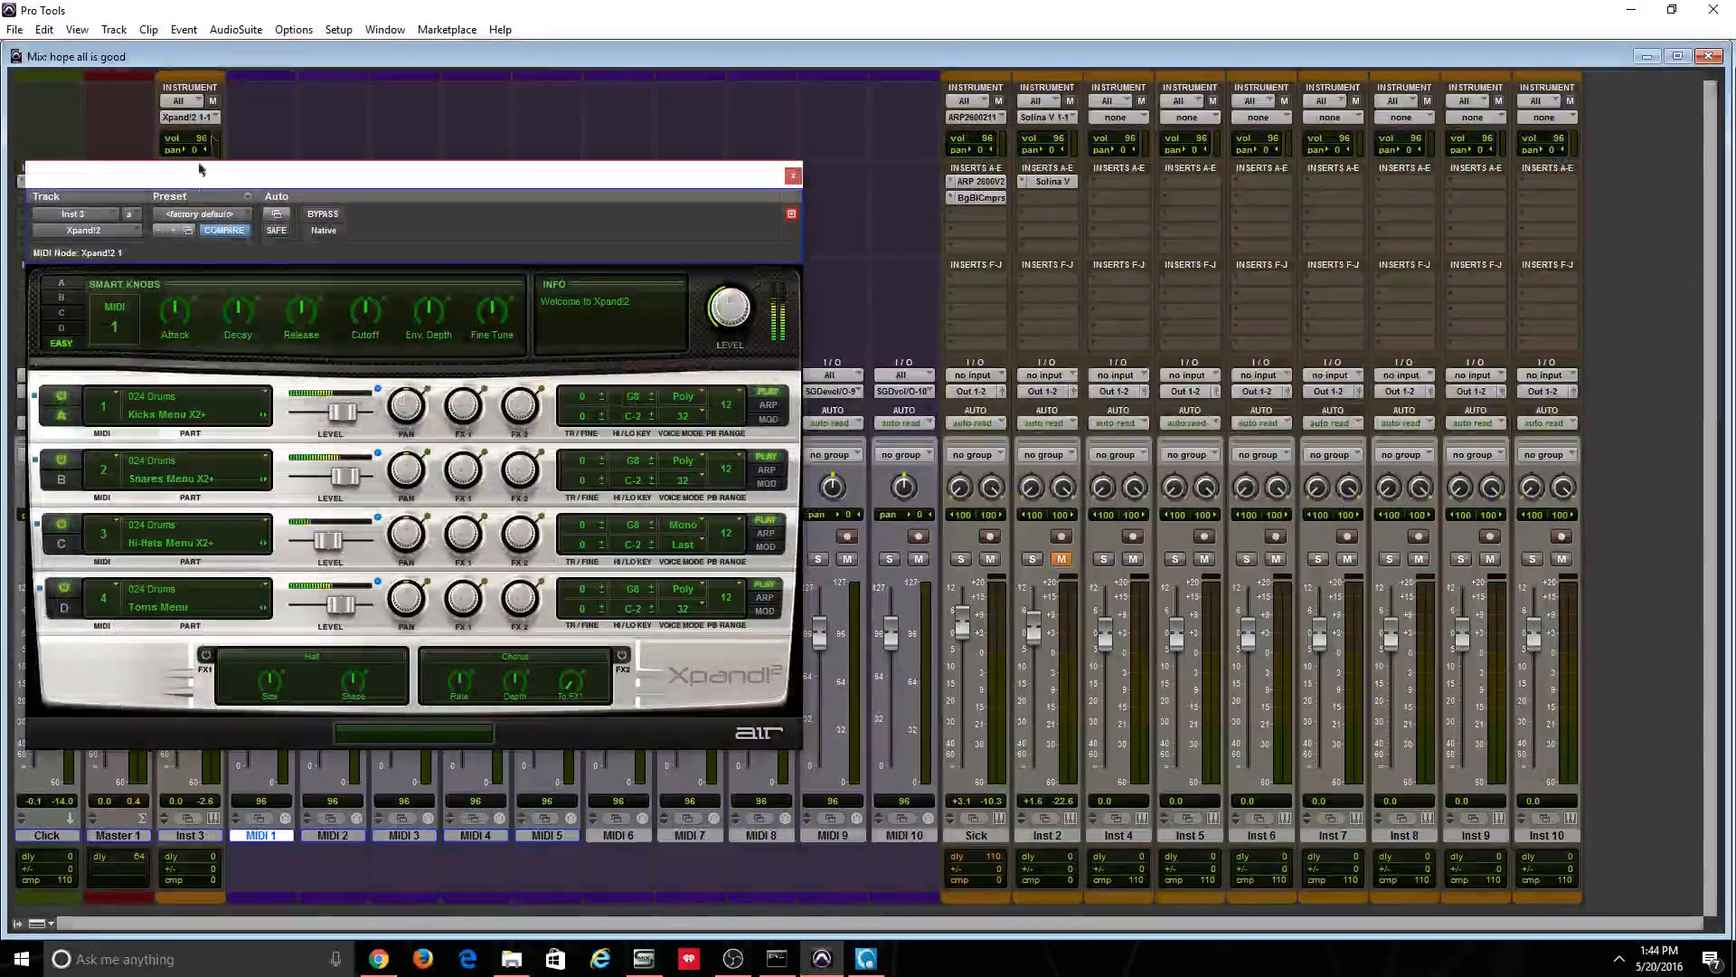
{"action": "left_click_drag", "start_coordinate": [533, 155], "coordinate": [714, 149]}
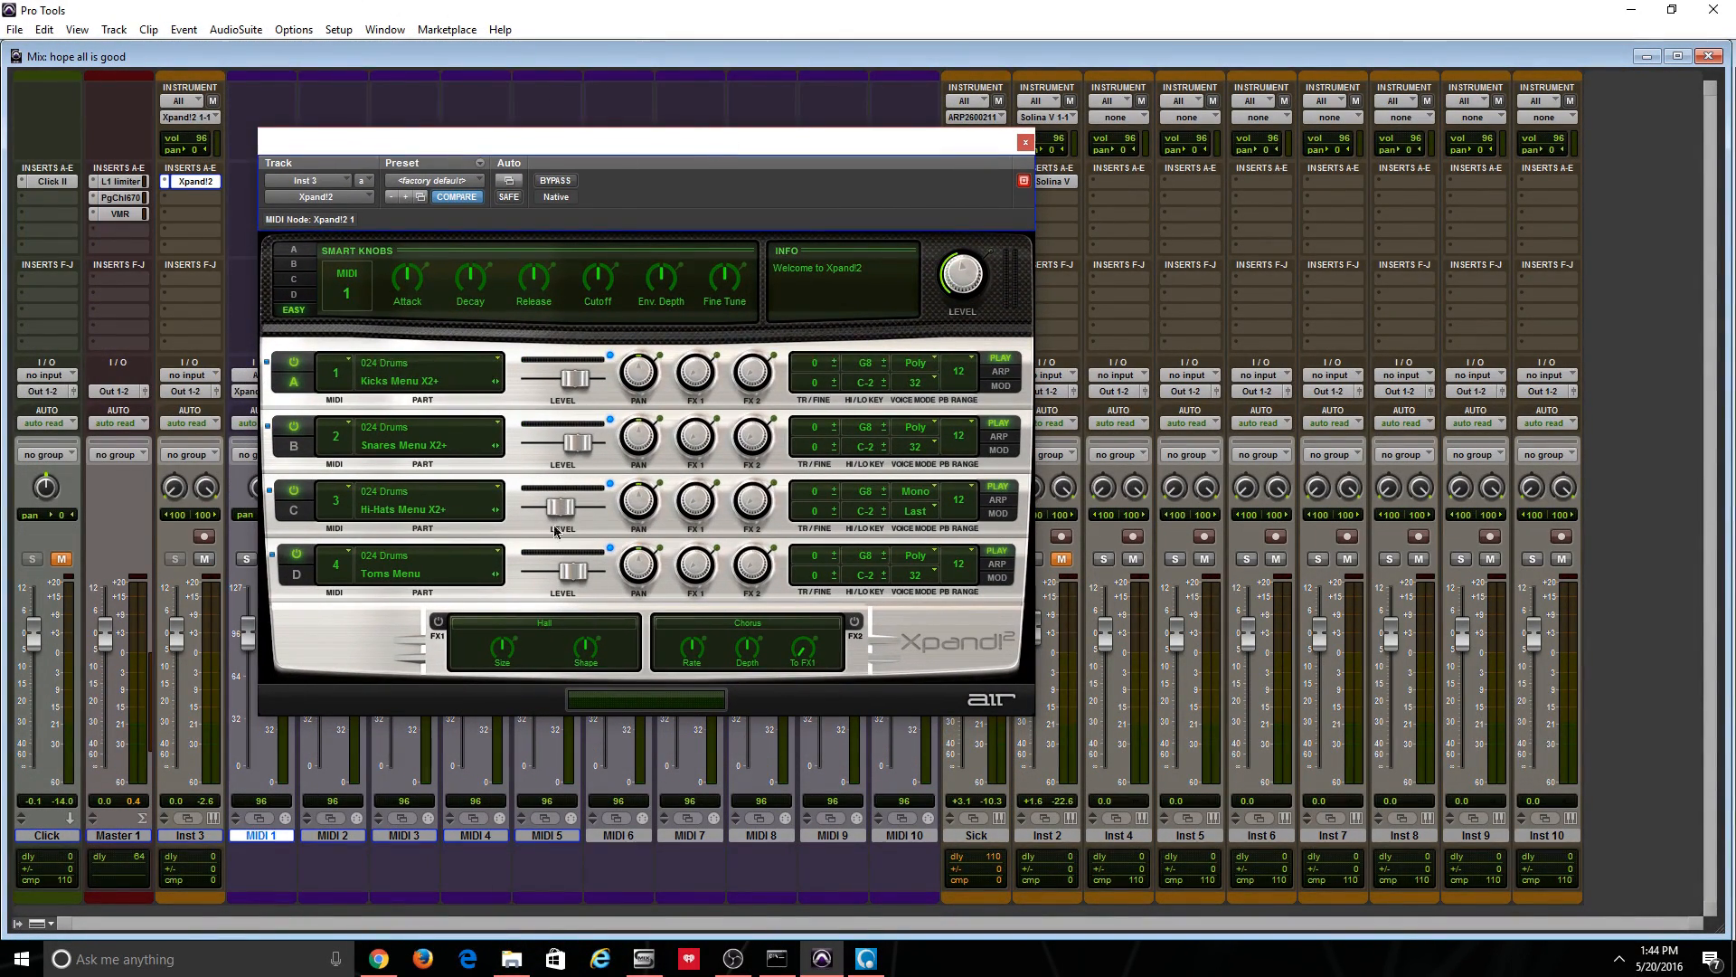
{"action": "left_click", "coordinate": [1023, 144]}
{"action": "key", "text": "ctrl+equal"}
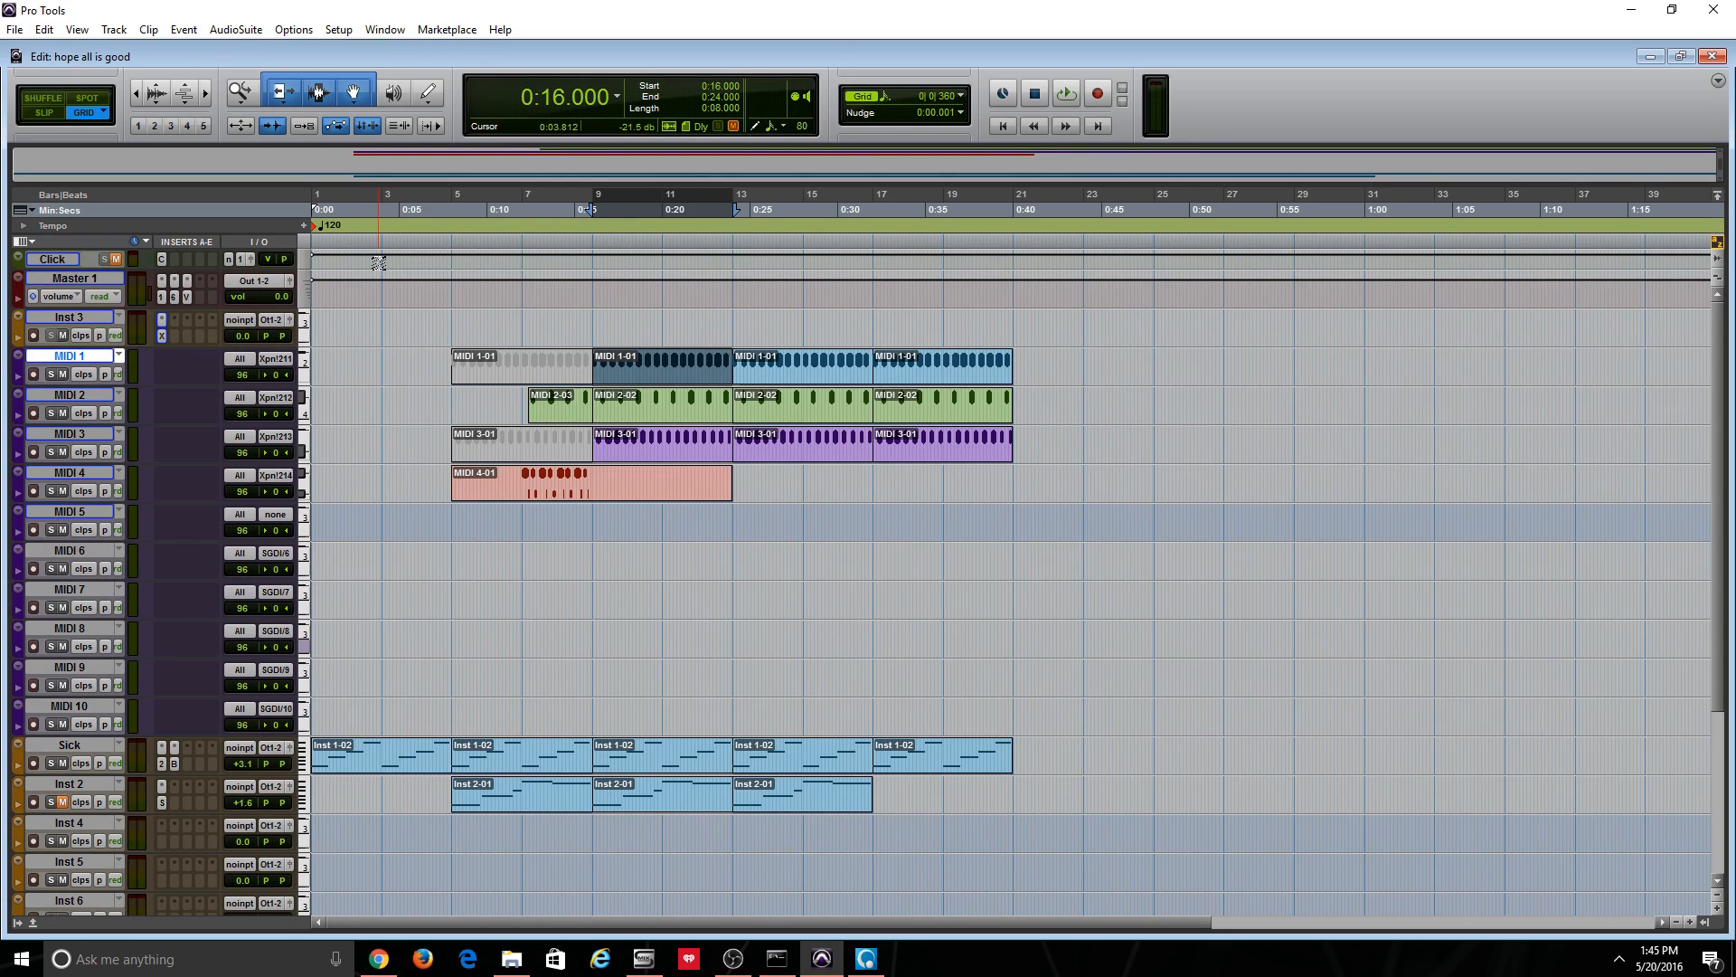
Open Master 1's L1 limiter, PuigChild 670 and Virtual Mix Rack inserts and arrange their windows so all are visible
{"action": "left_click", "coordinate": [162, 296]}
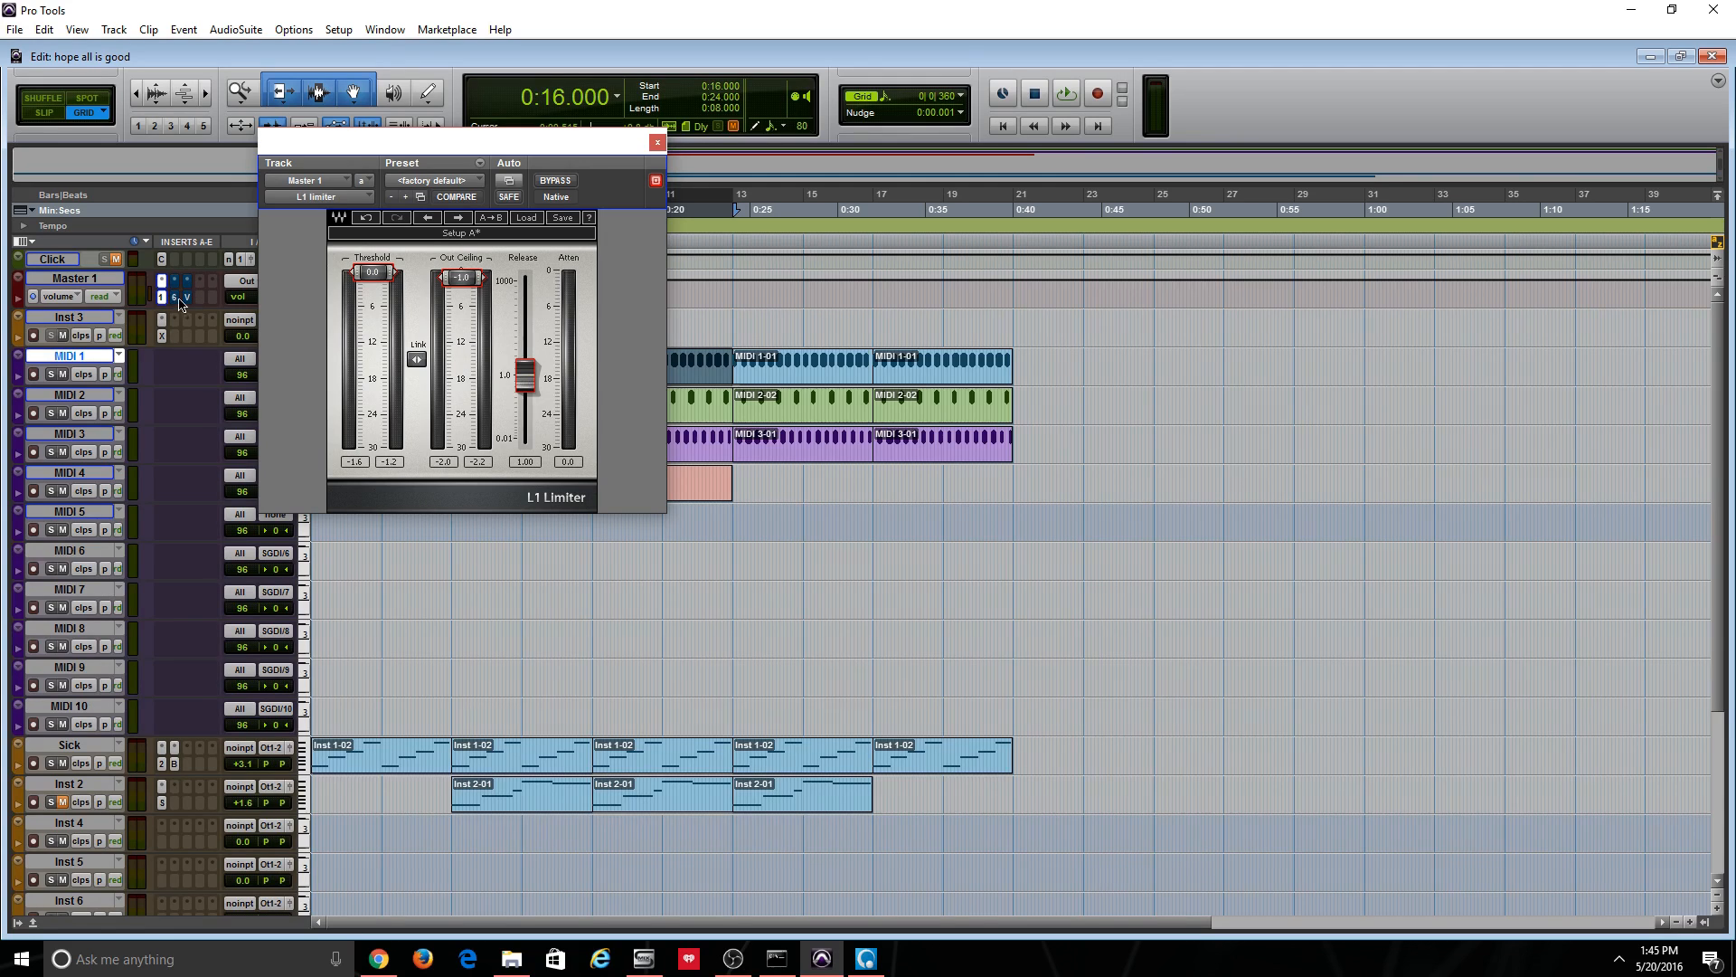
{"action": "left_click", "coordinate": [174, 298]}
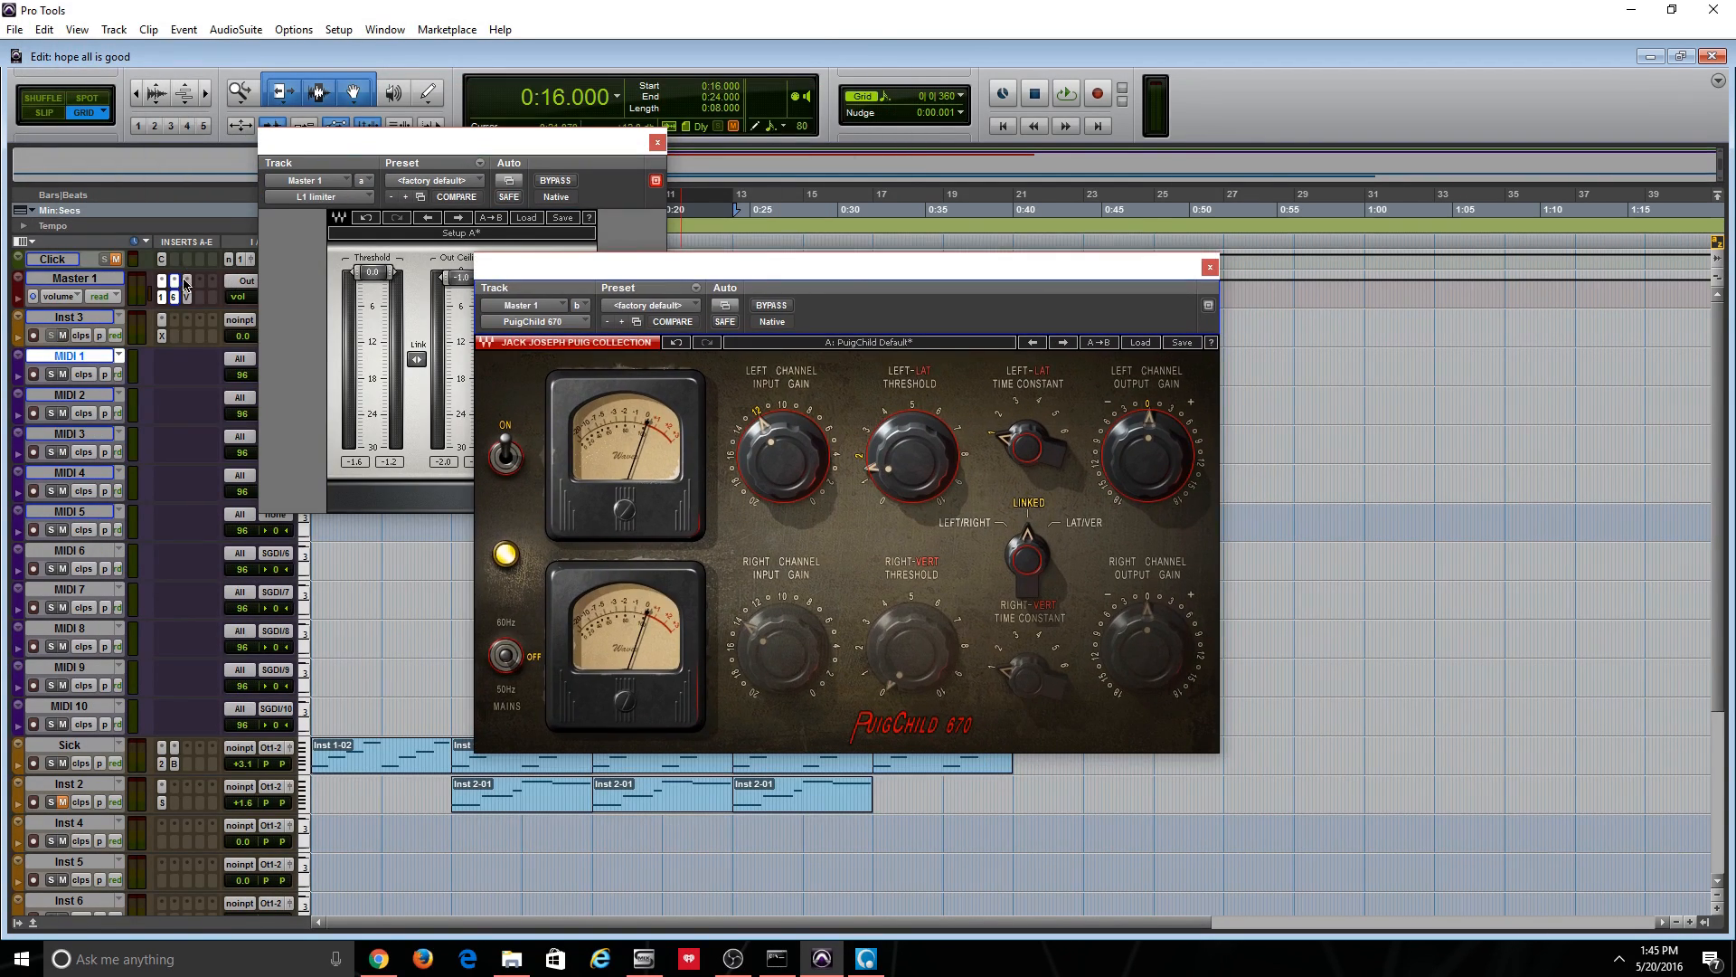
{"action": "left_click", "coordinate": [185, 283]}
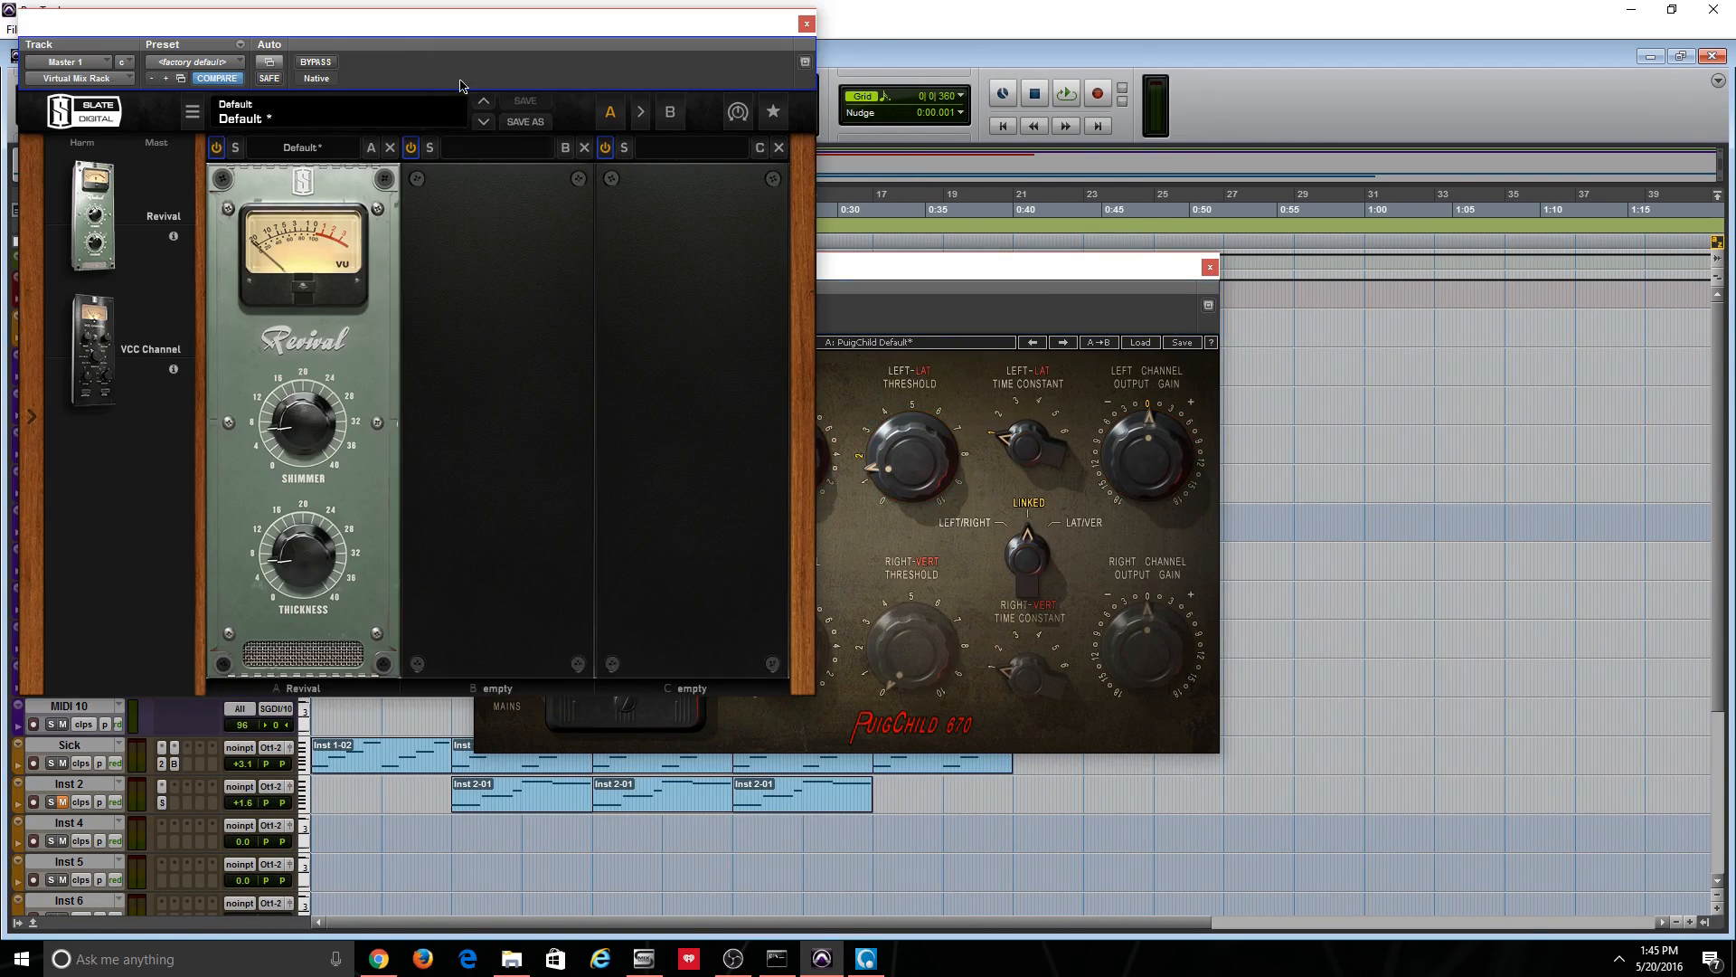
{"action": "left_click_drag", "start_coordinate": [438, 34], "coordinate": [1178, 158]}
{"action": "left_click_drag", "start_coordinate": [500, 158], "coordinate": [278, 105]}
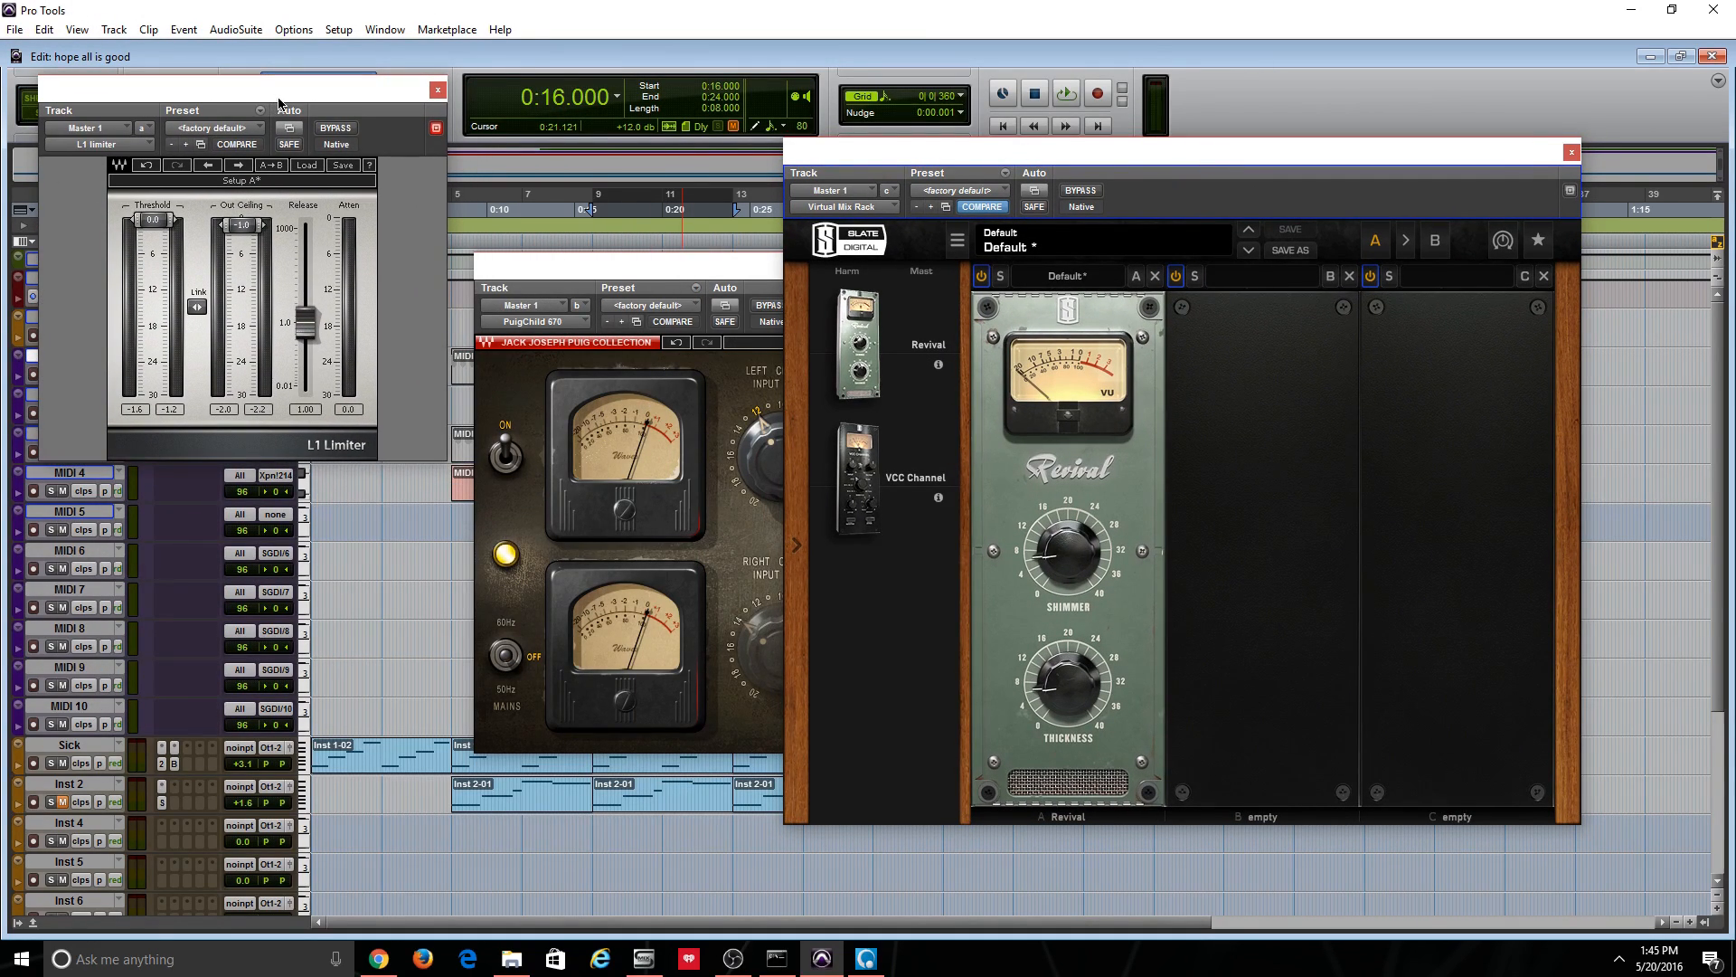
{"action": "left_click_drag", "start_coordinate": [279, 105], "coordinate": [217, 89]}
{"action": "left_click_drag", "start_coordinate": [617, 269], "coordinate": [235, 197]}
{"action": "left_click_drag", "start_coordinate": [987, 163], "coordinate": [1086, 120]}
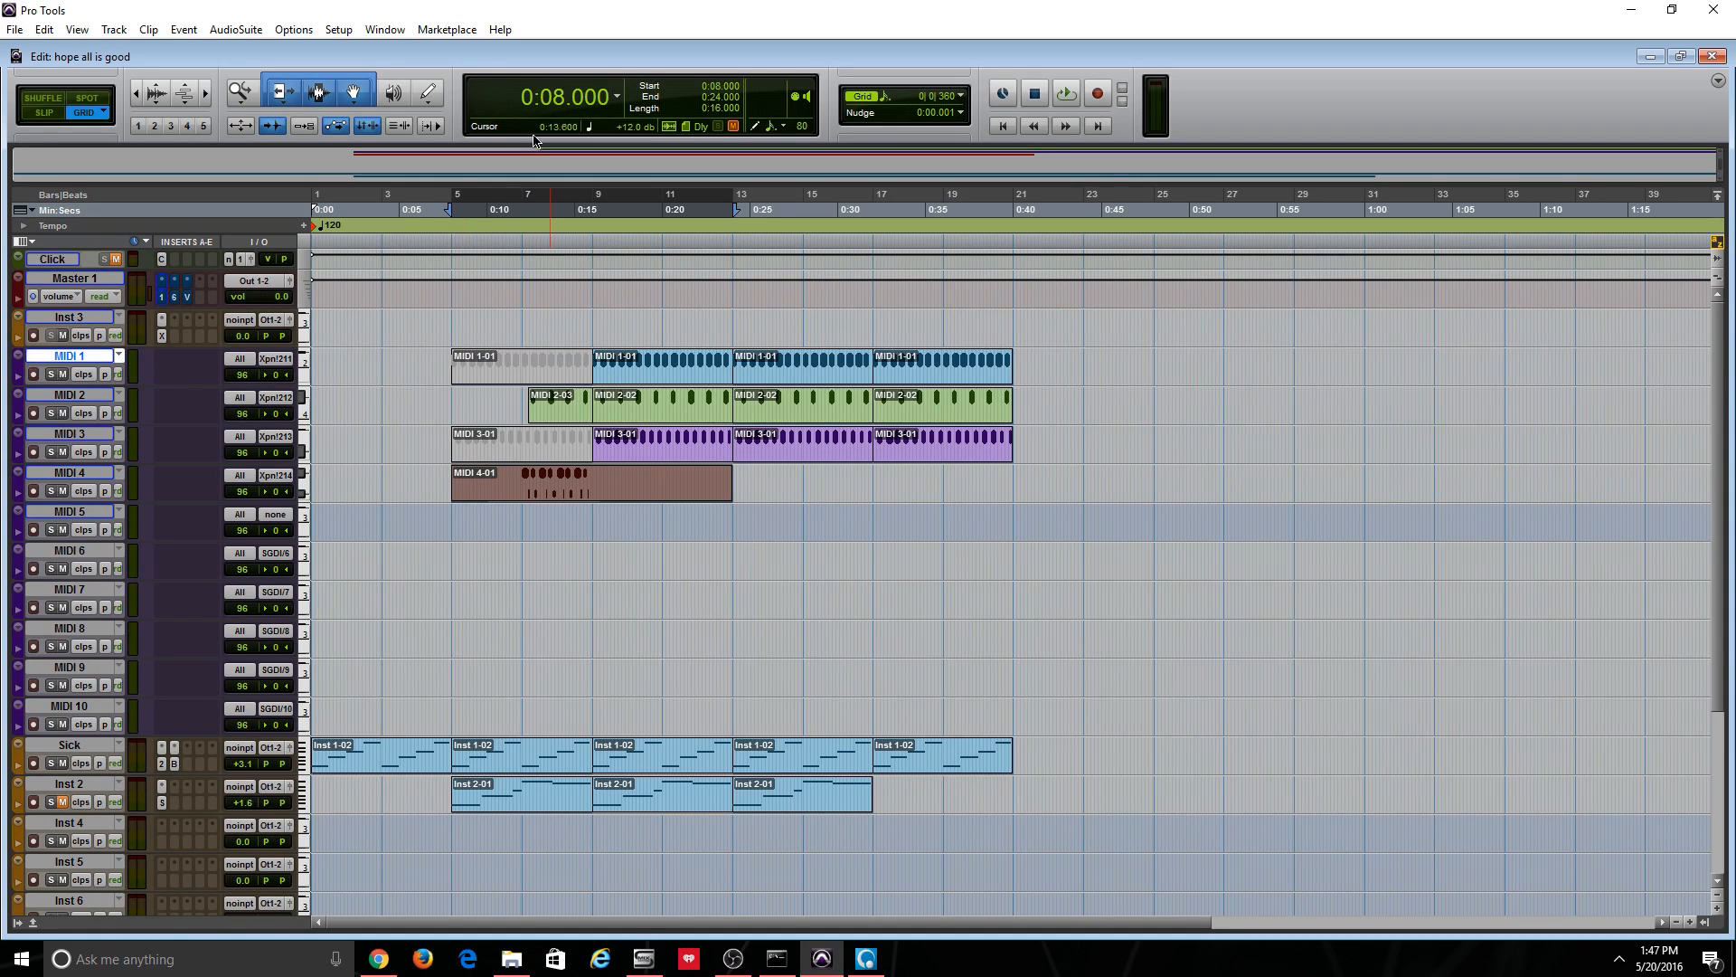
Play the selection from 0:08 to 0:24, and check the audio interface mixer in Saffire MixControl before returning to Pro Tools
{"action": "key", "text": "space"}
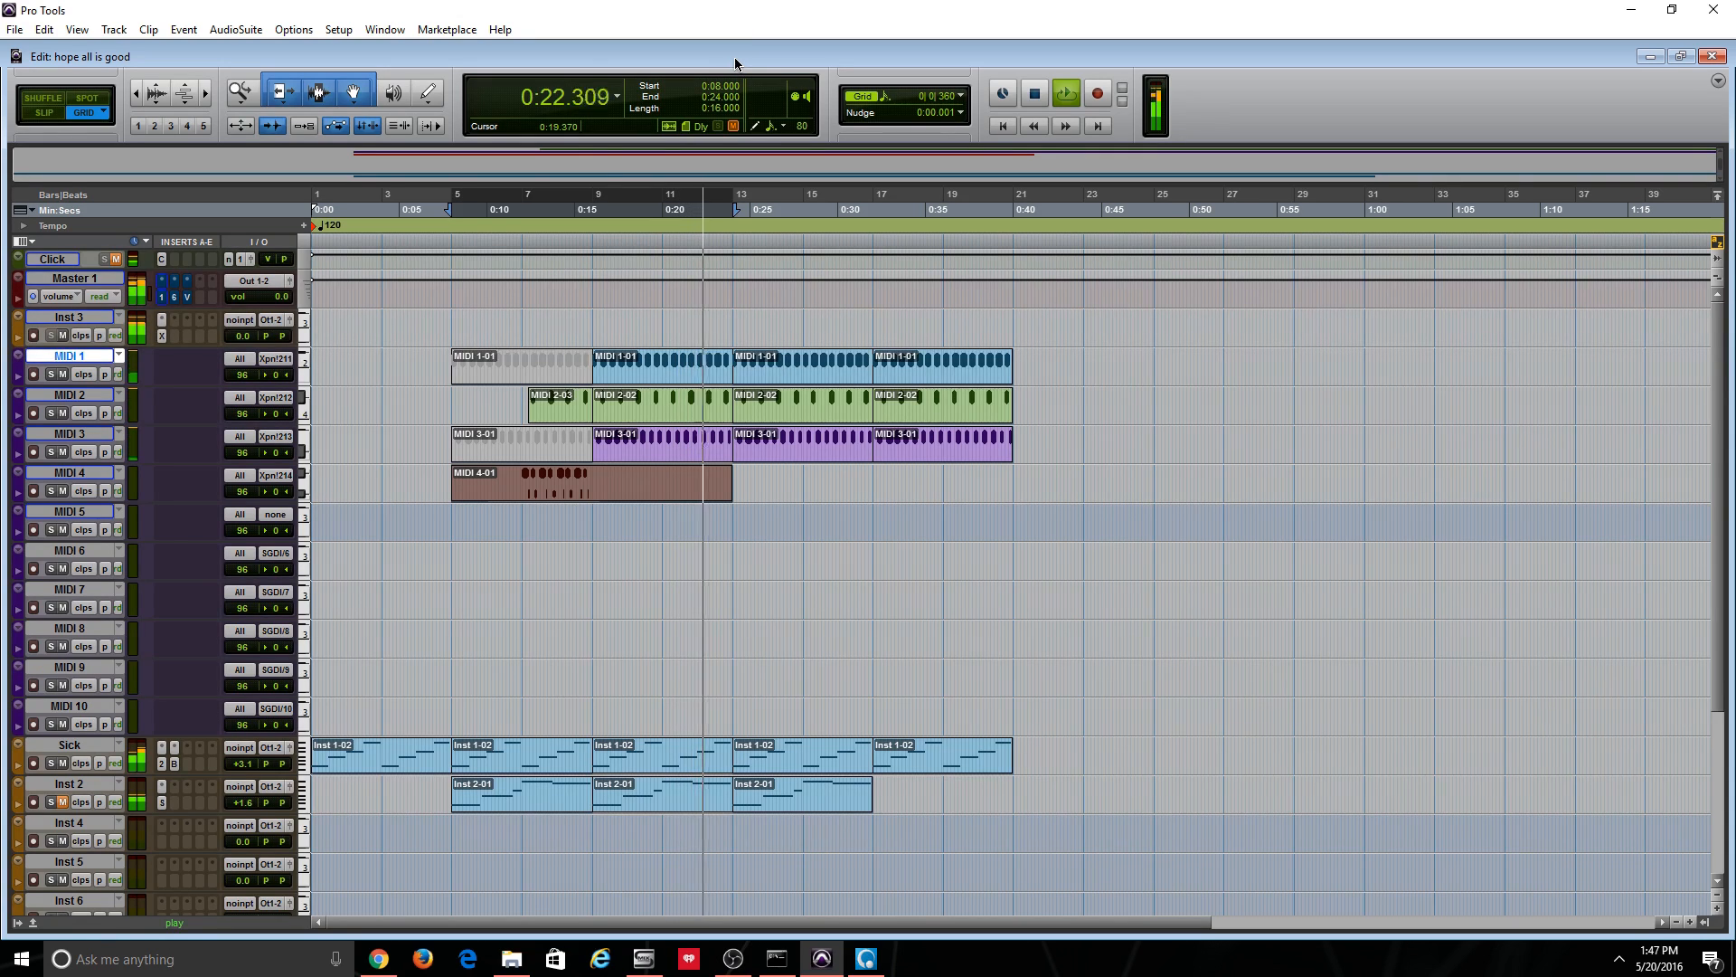
{"action": "key", "text": "space"}
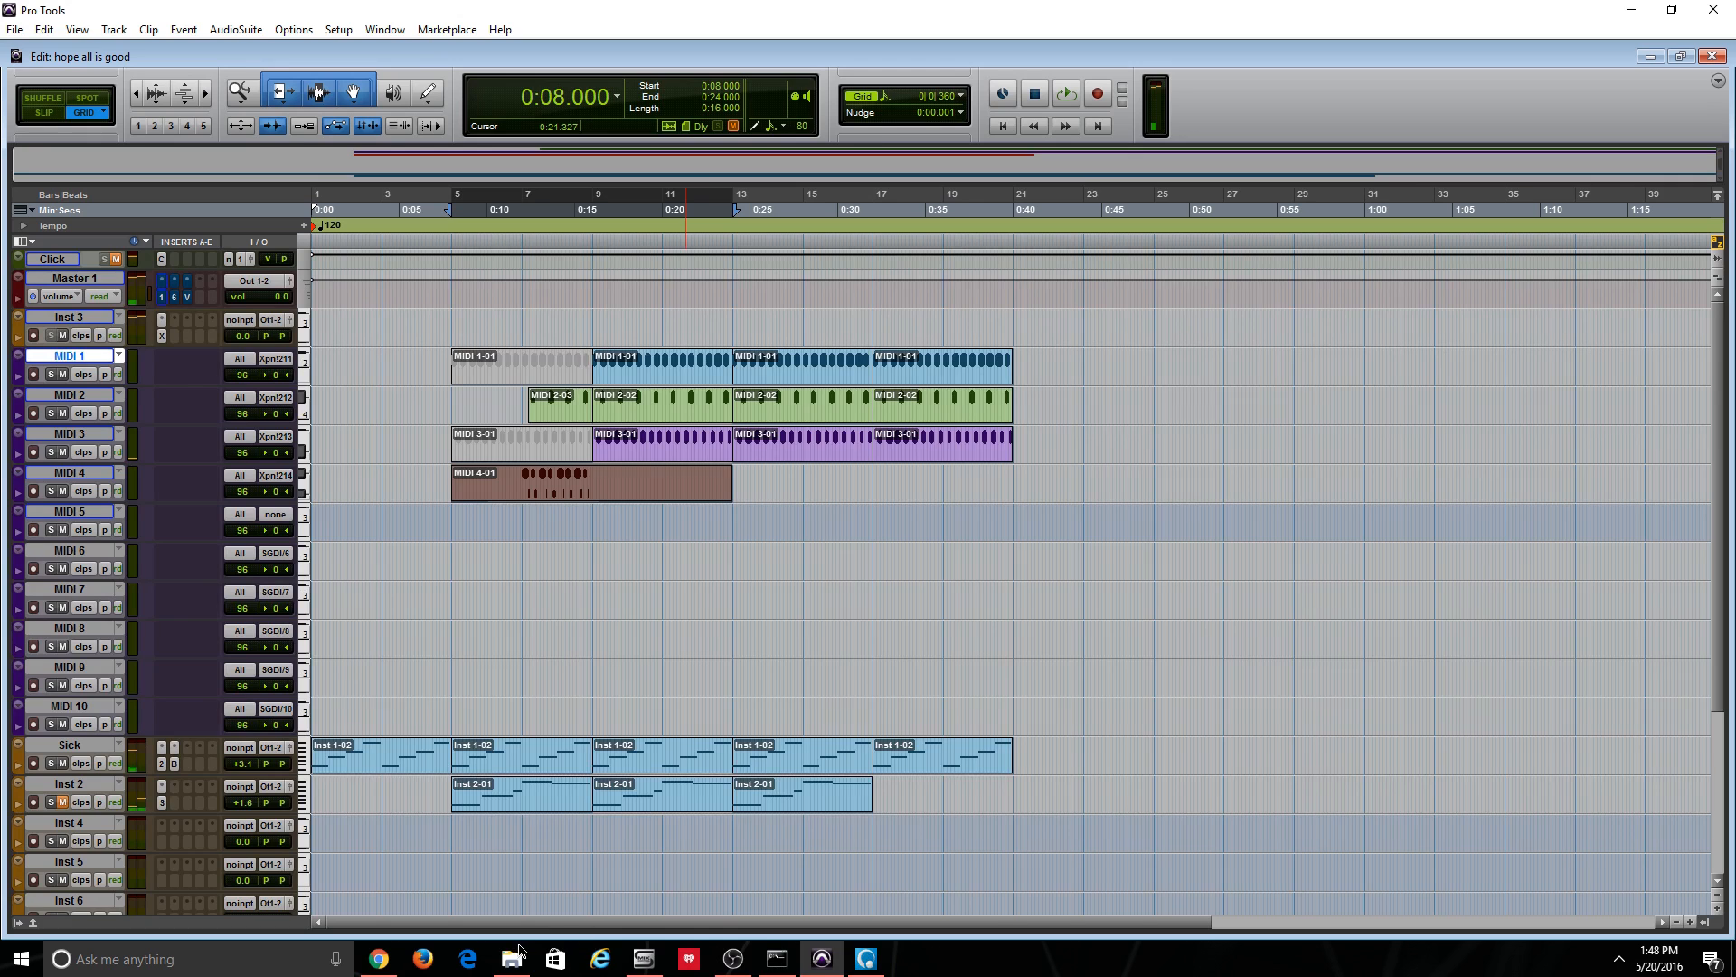
{"action": "left_click", "coordinate": [643, 960]}
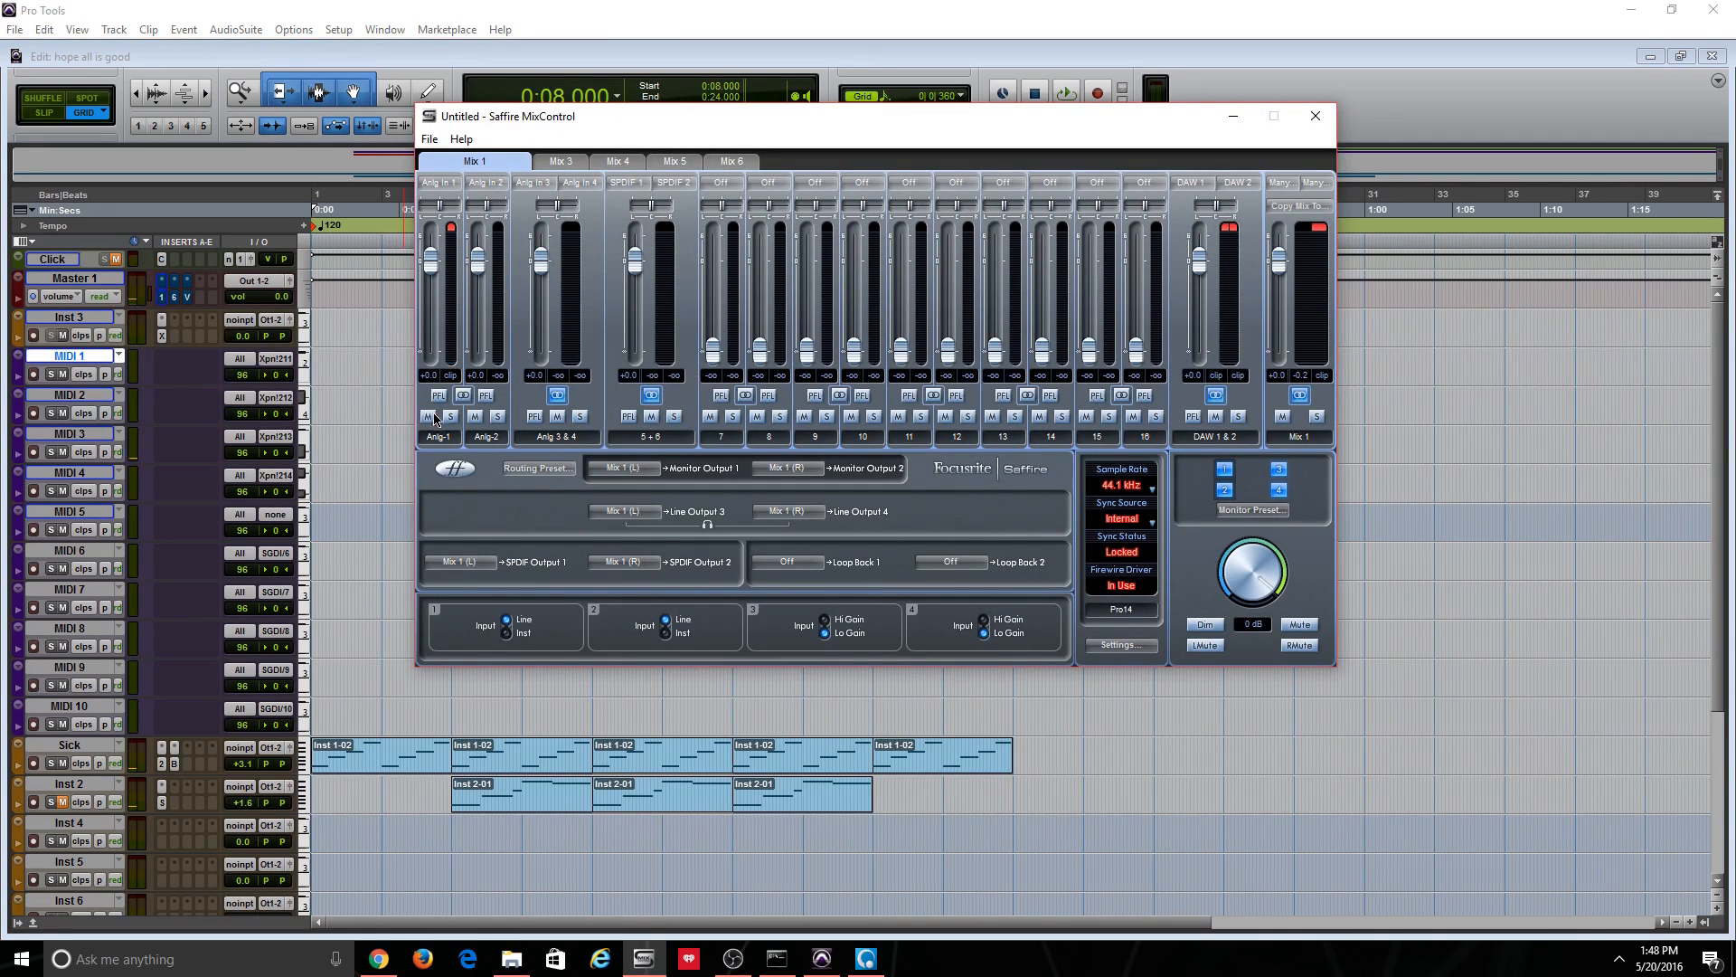
{"action": "left_click", "coordinate": [717, 6]}
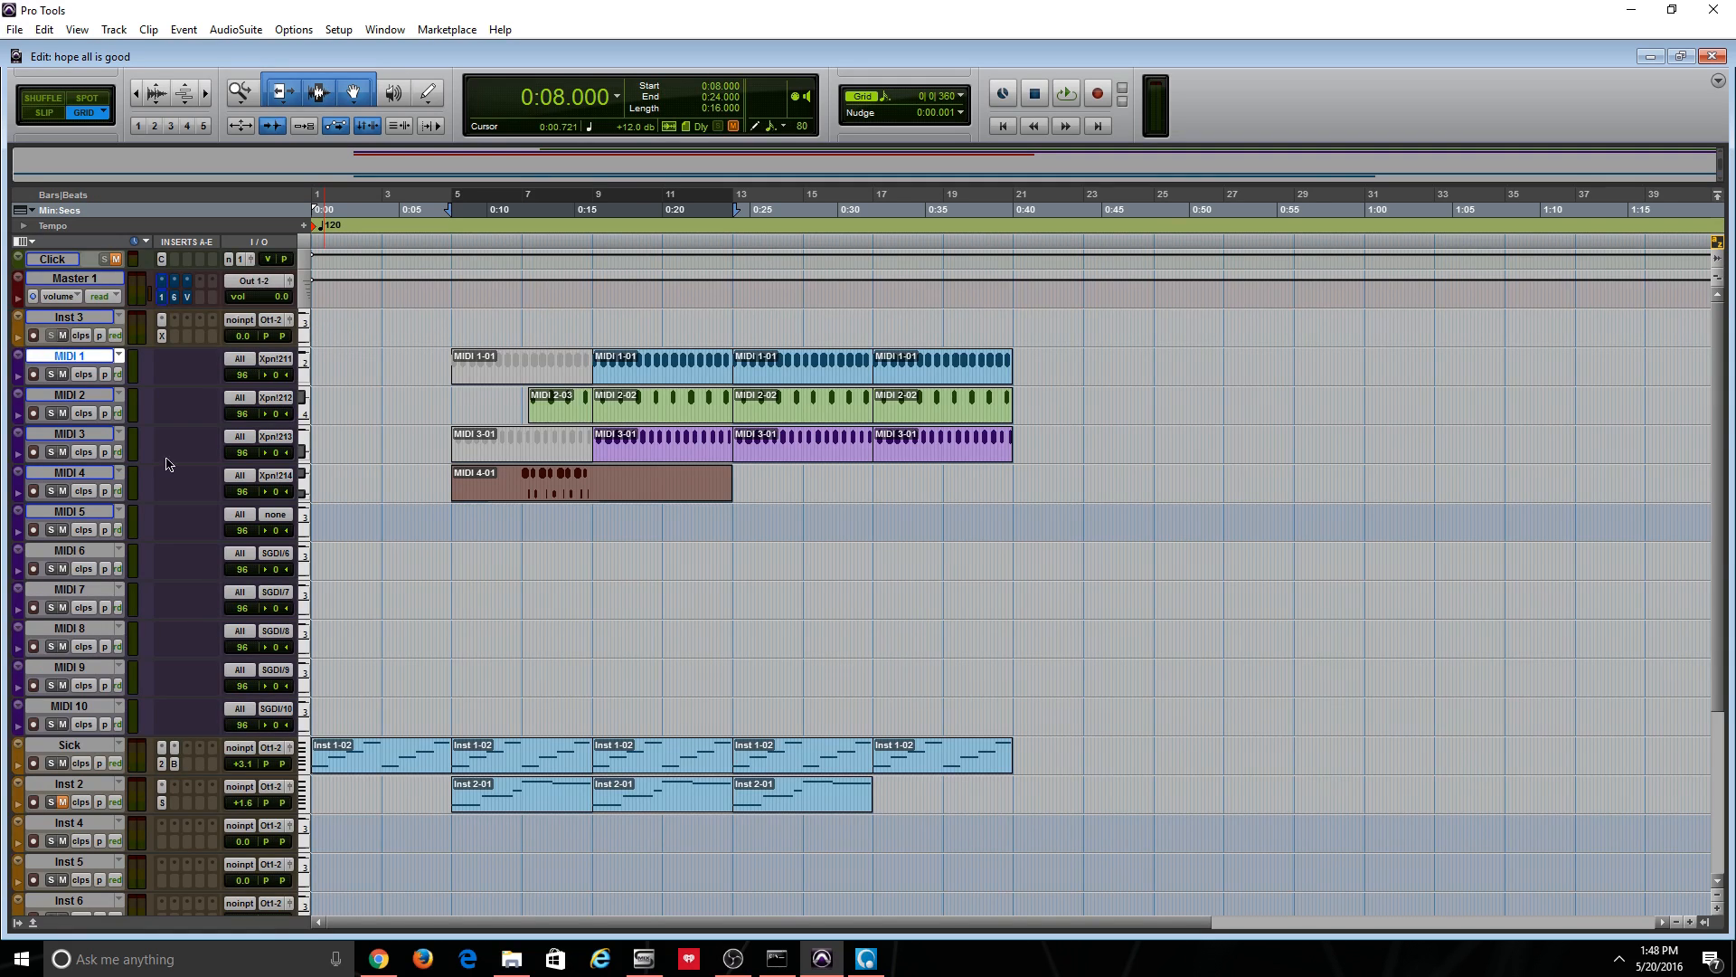
Select the Sick track and open its Big Blue Compressor insert
{"action": "left_click", "coordinate": [97, 744]}
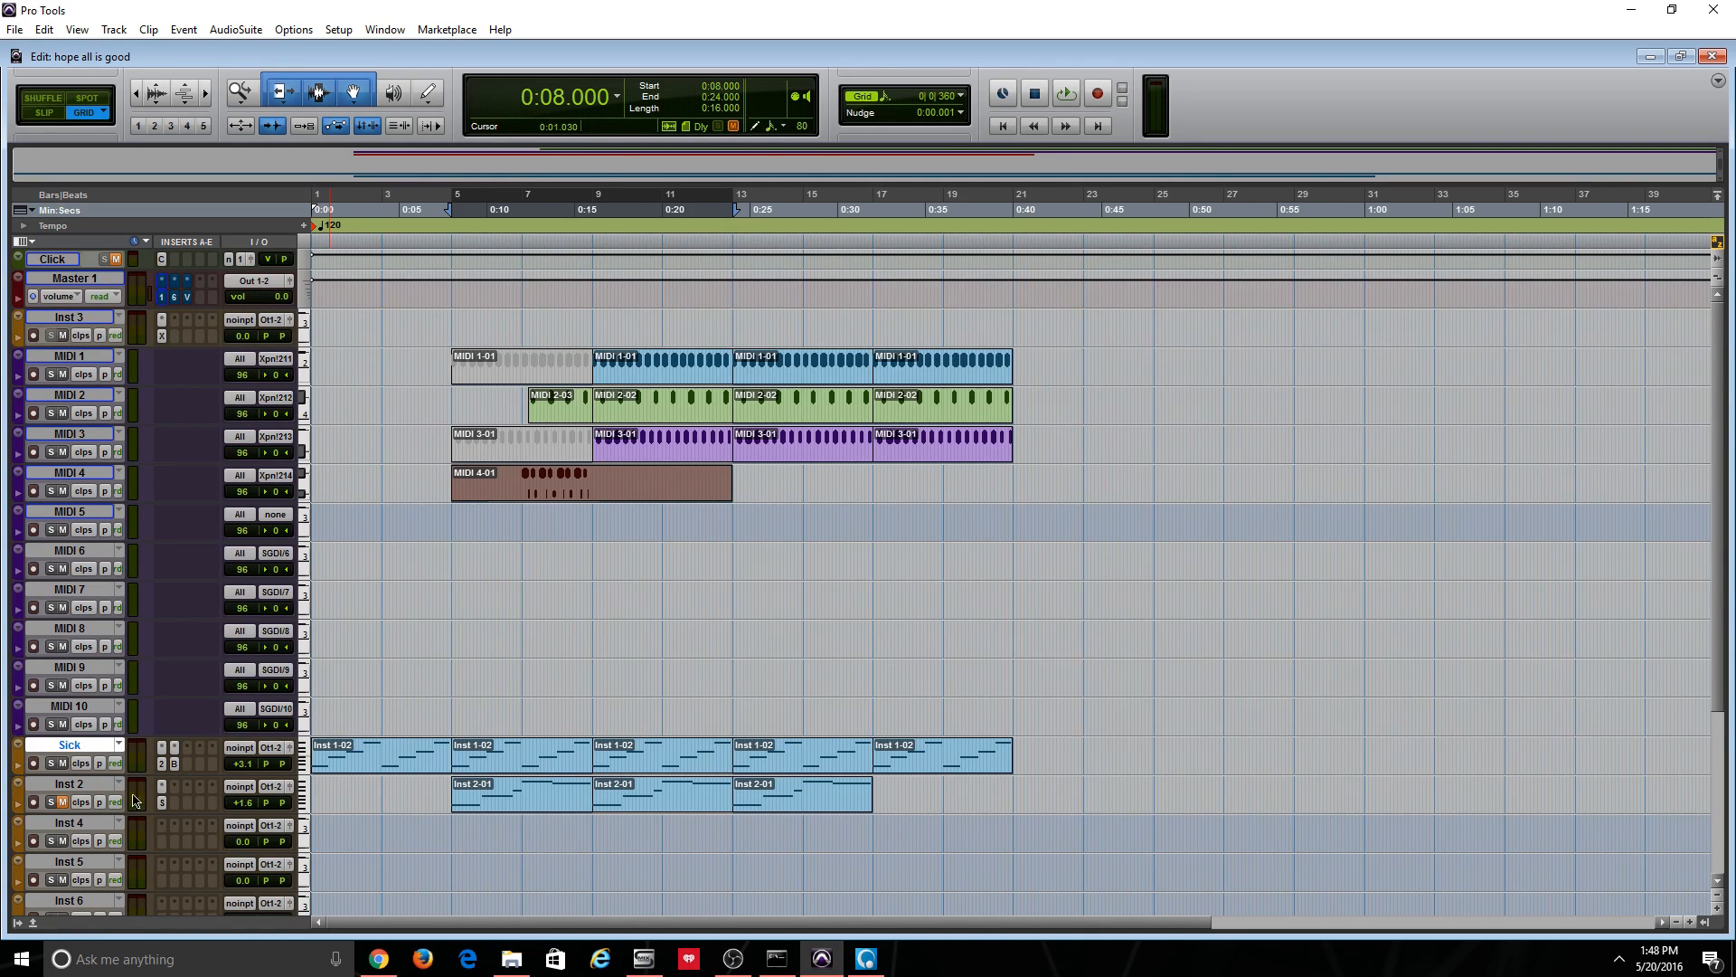
{"action": "left_click", "coordinate": [175, 765]}
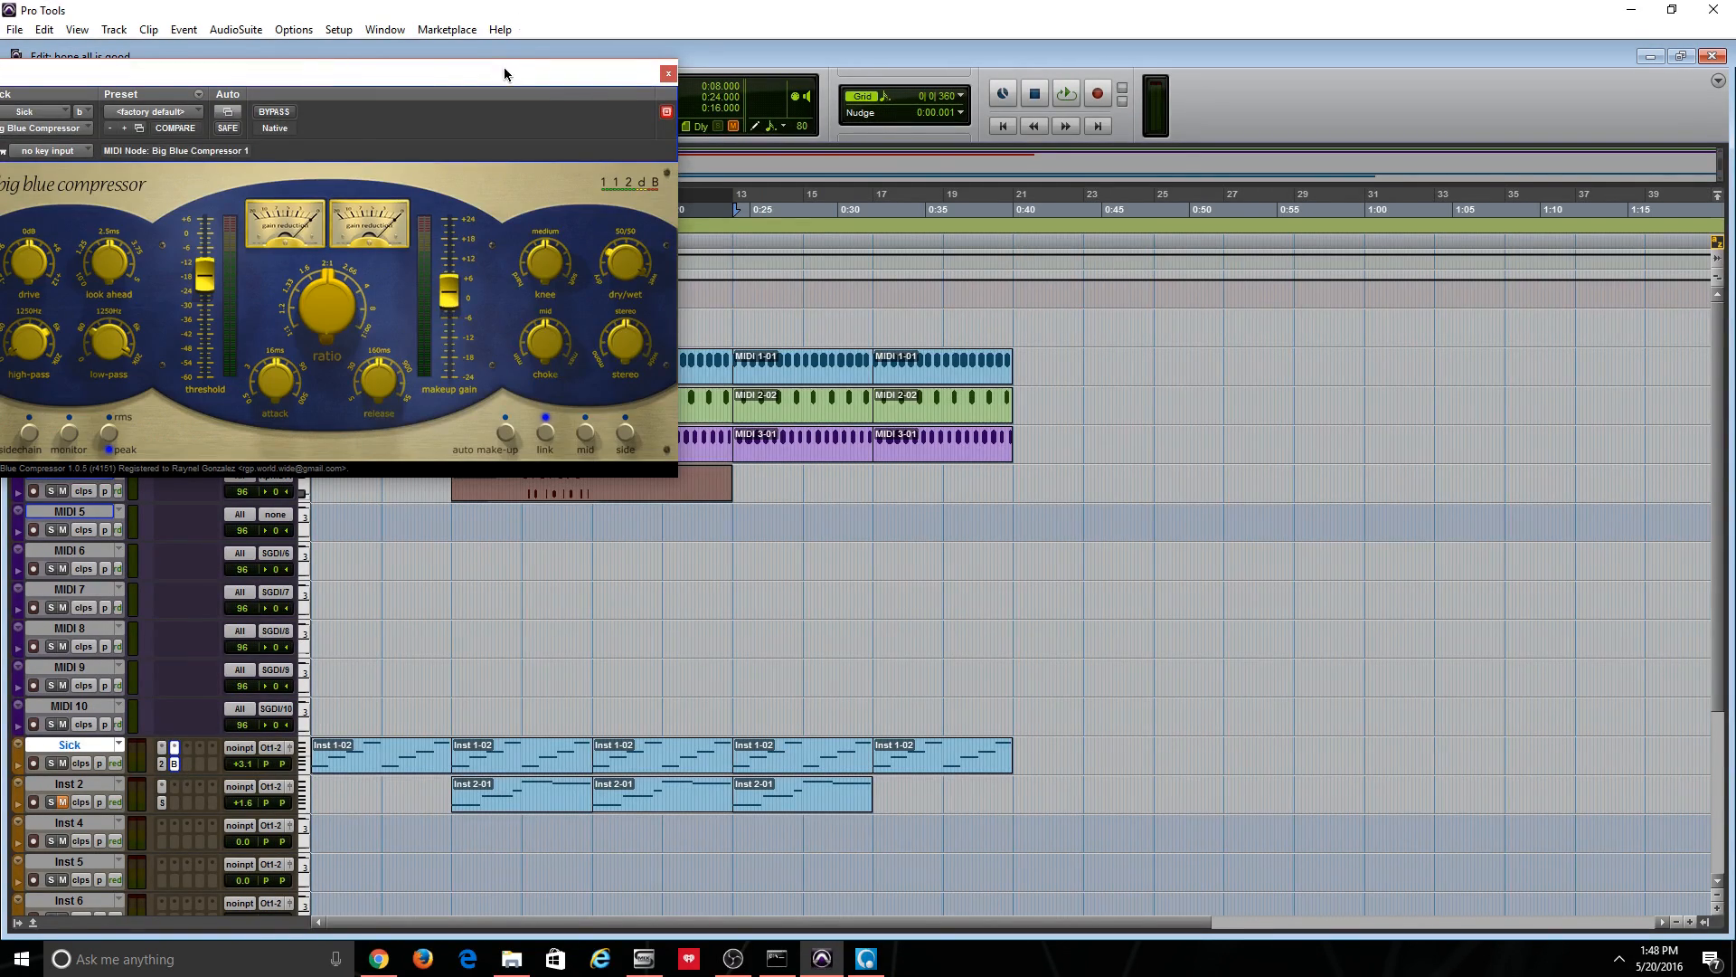
Close the Big Blue Compressor window, open Master 1's L1 limiter and move its window away from the track controls
{"action": "left_click_drag", "start_coordinate": [505, 73], "coordinate": [797, 165]}
{"action": "left_click", "coordinate": [961, 165]}
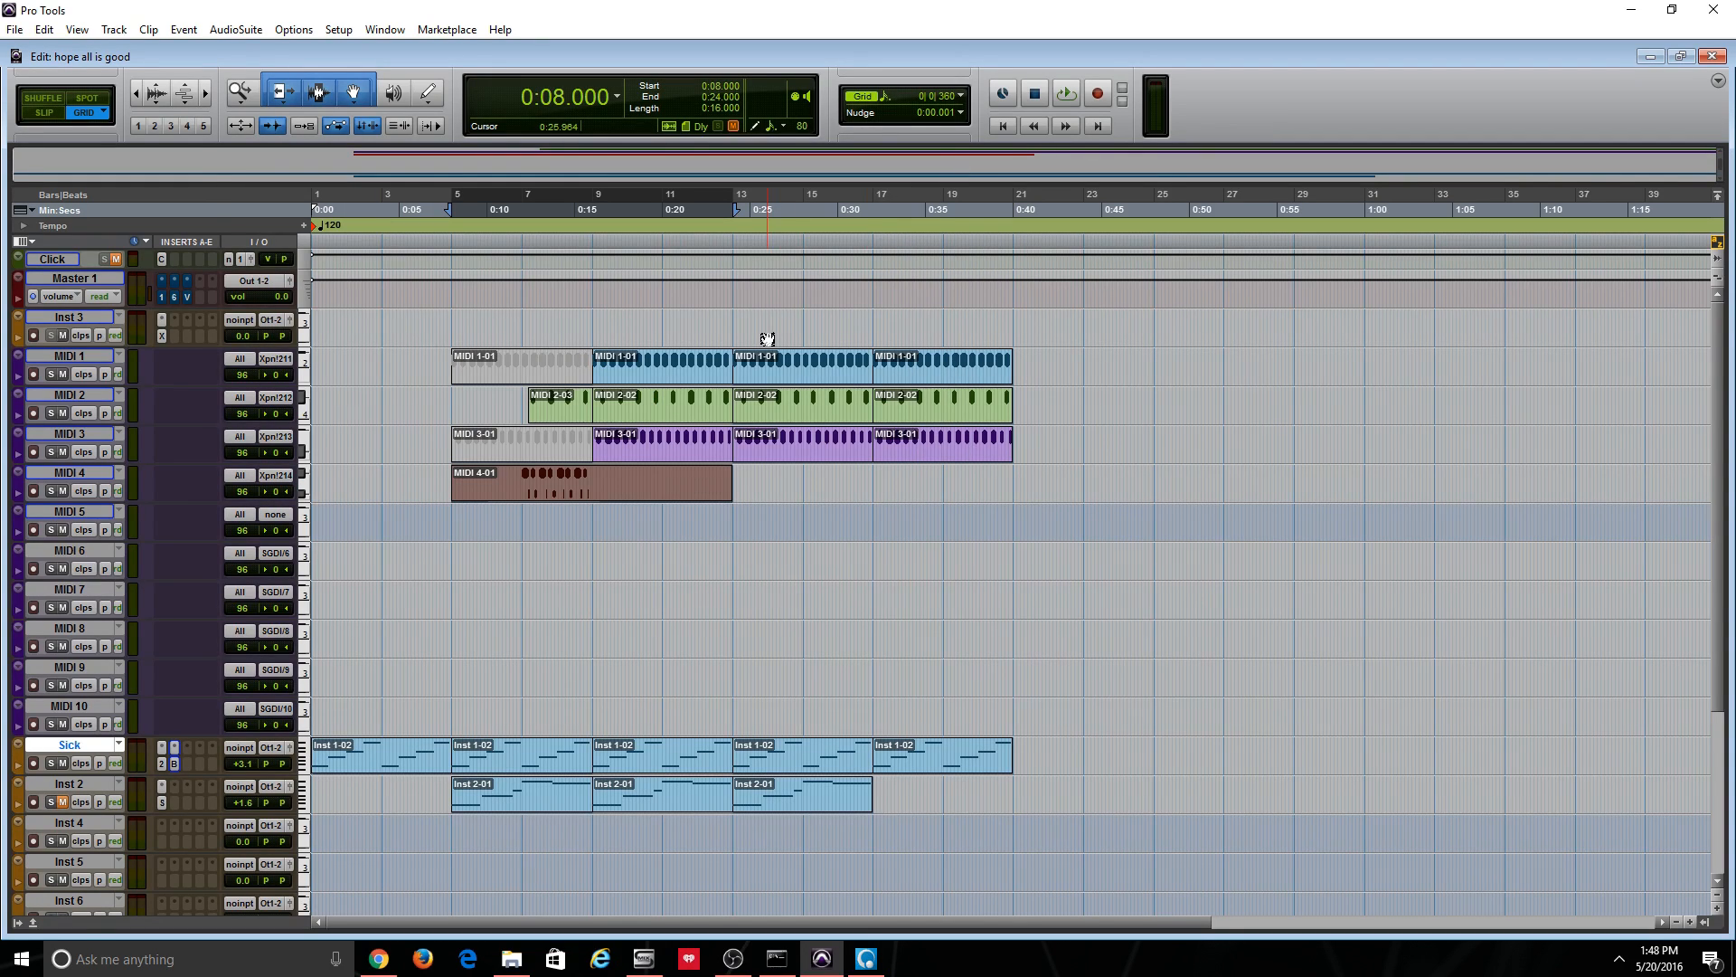
{"action": "left_click", "coordinate": [162, 298]}
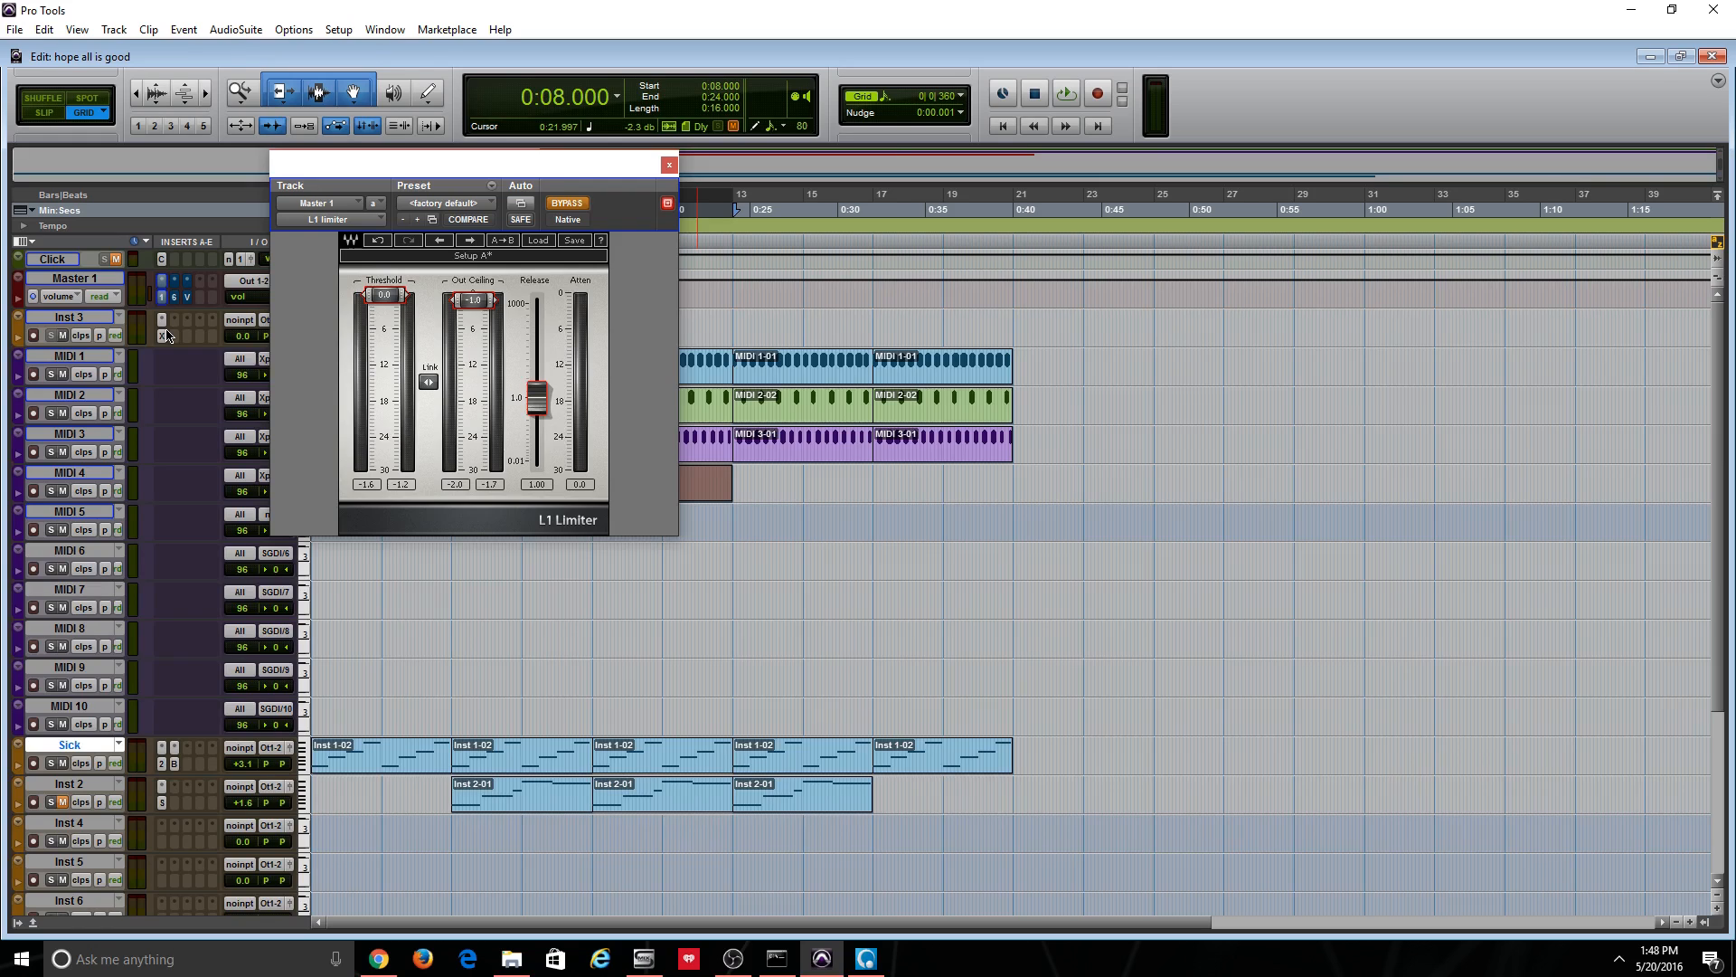
{"action": "left_click_drag", "start_coordinate": [557, 225], "coordinate": [754, 237]}
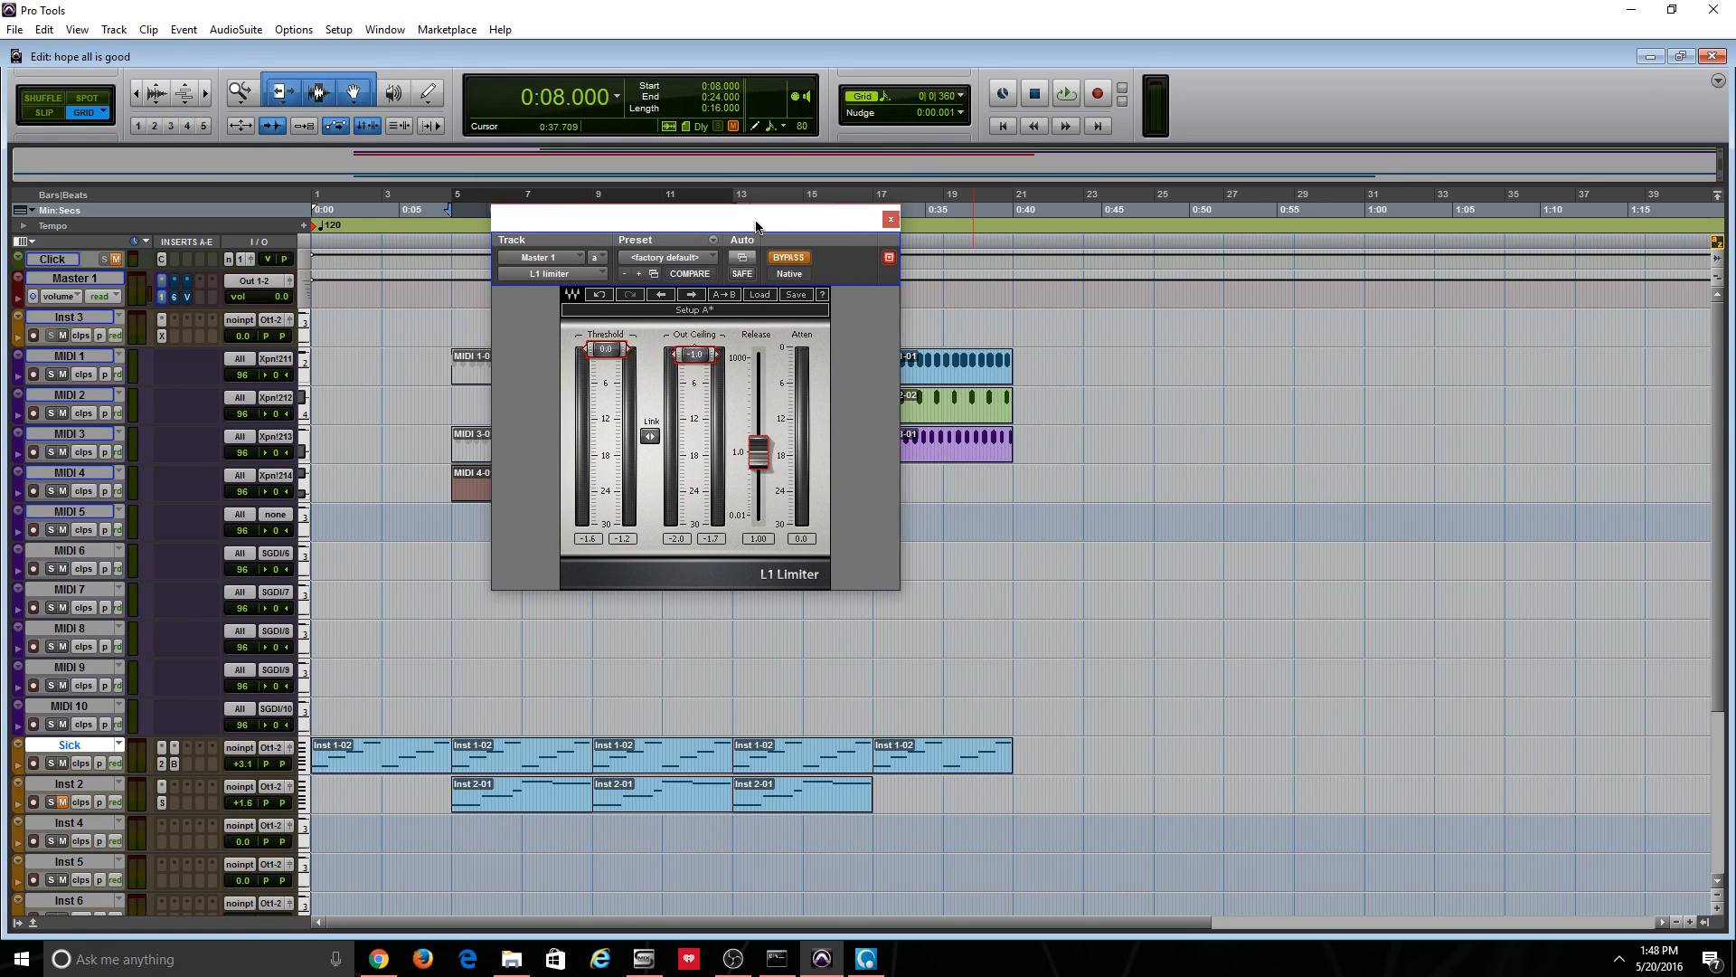
Play the 0:08 to 0:24 selection with Master 1's L1 limiter bypassed and active to compare the sound
{"action": "key", "text": "space"}
{"action": "left_click_drag", "start_coordinate": [759, 225], "coordinate": [1067, 217]}
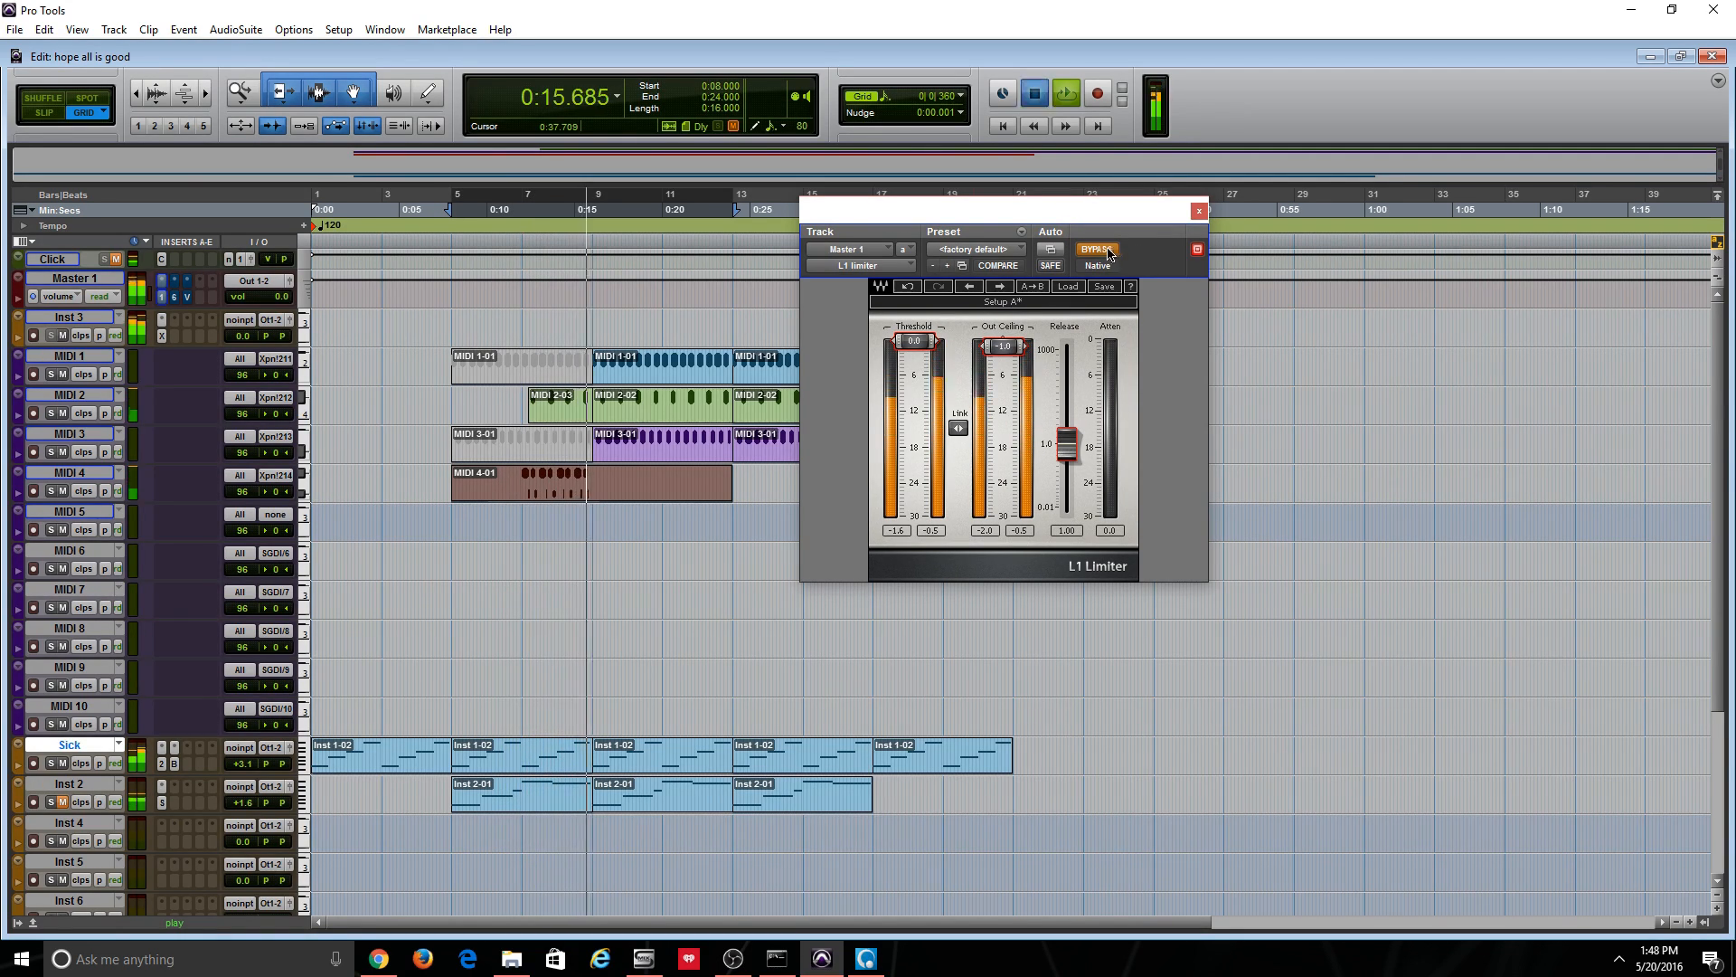
{"action": "key", "text": "space"}
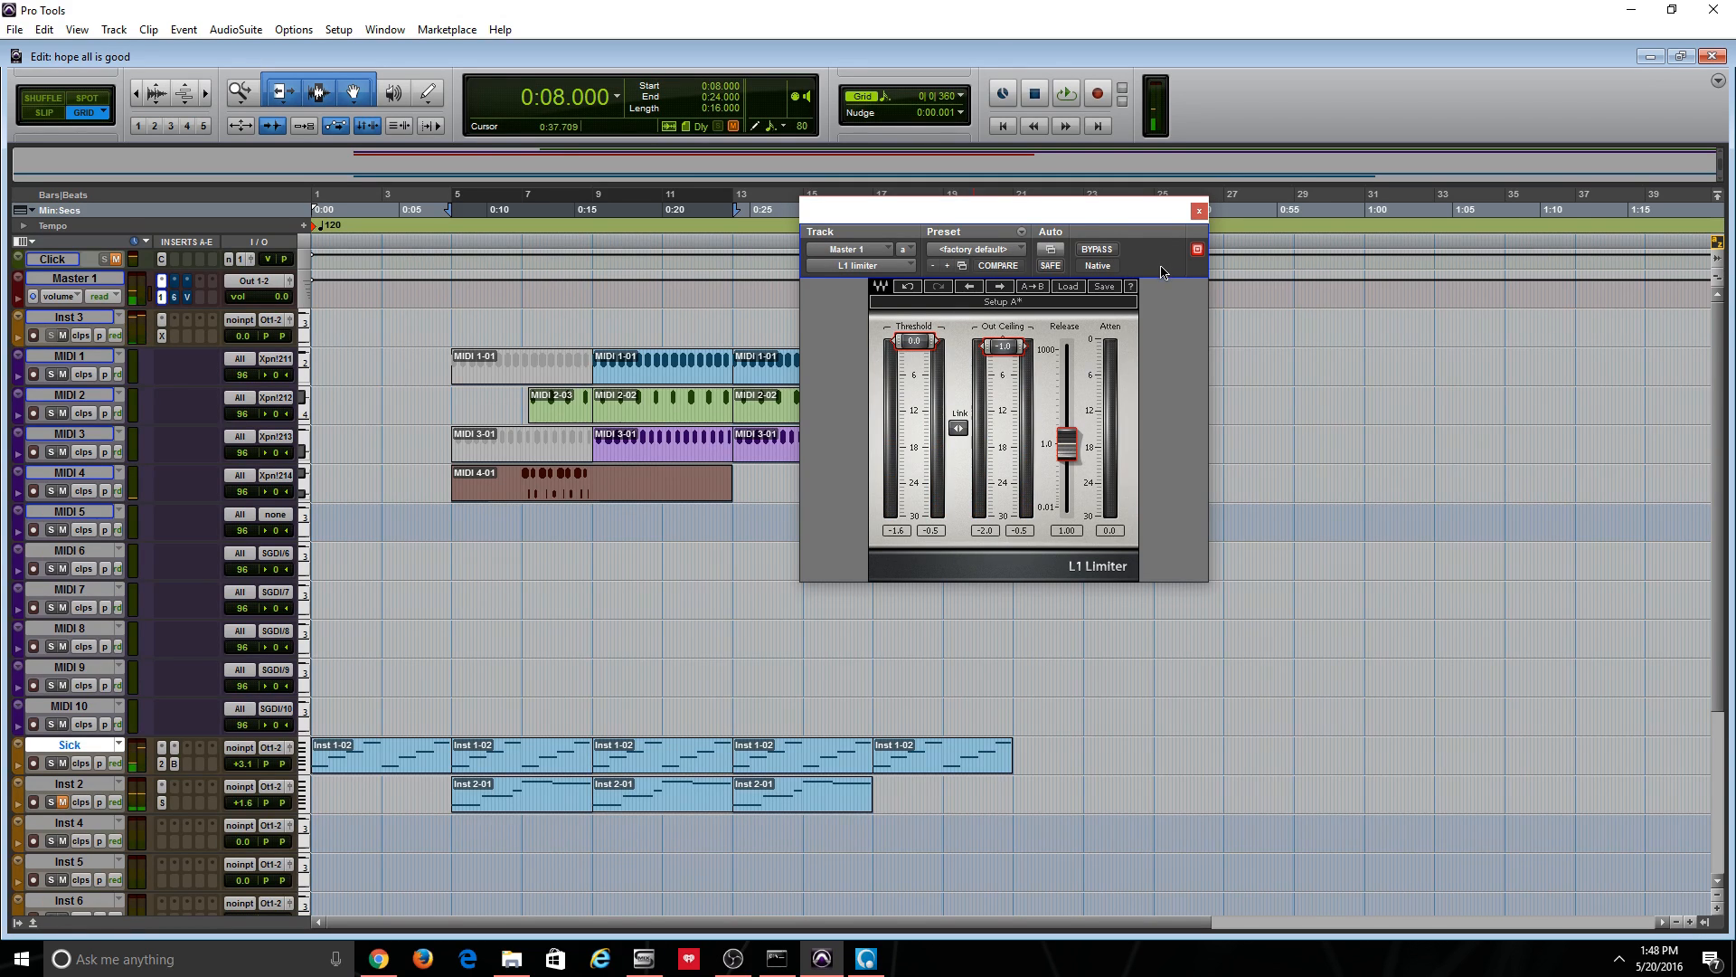
{"action": "key", "text": "space"}
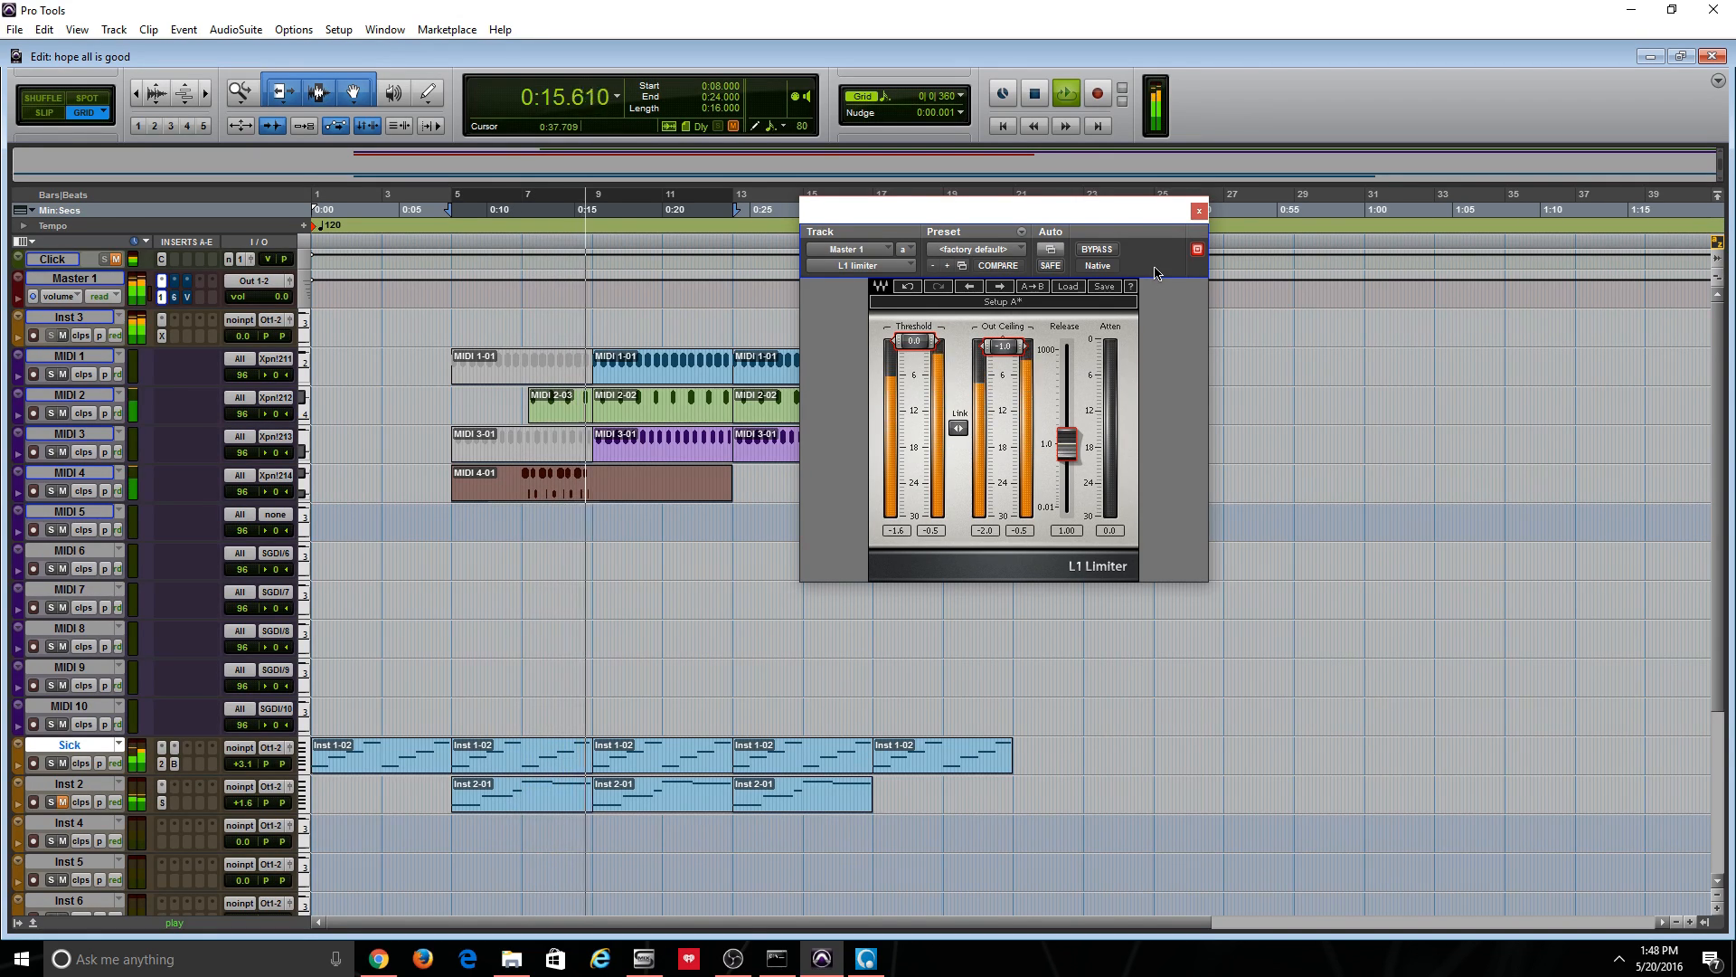
{"action": "key", "text": "space"}
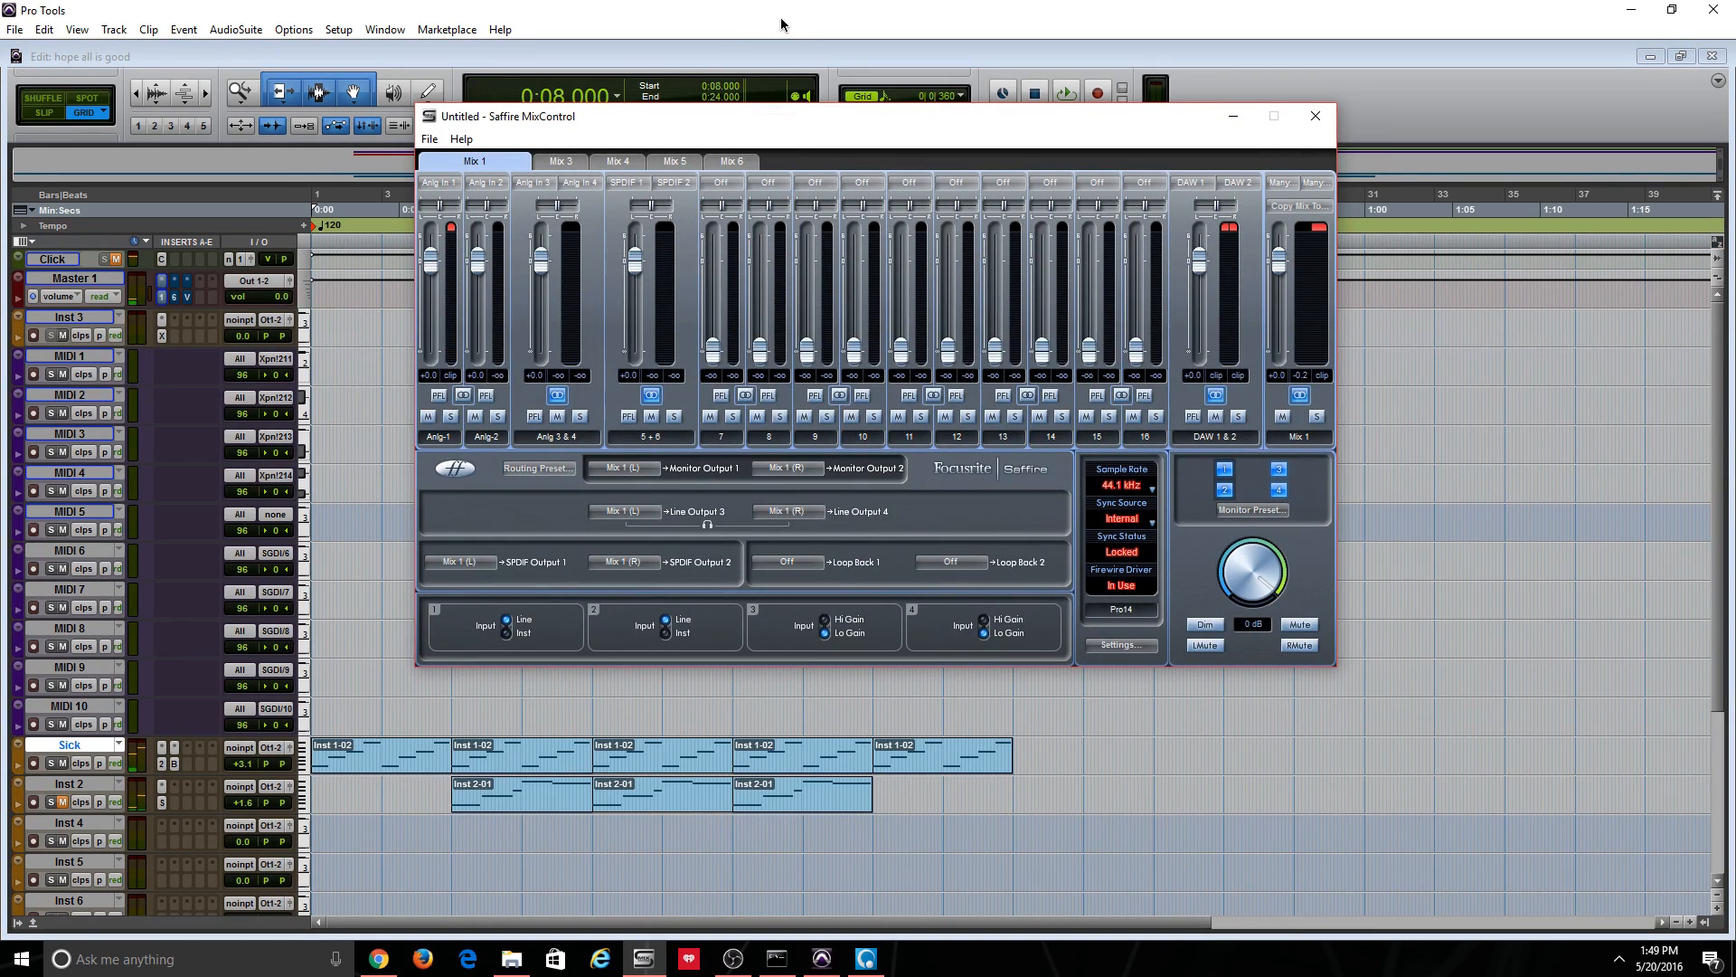
Check the audio interface mixer in Saffire MixControl and minimize it to return to Pro Tools
{"action": "left_click", "coordinate": [779, 18]}
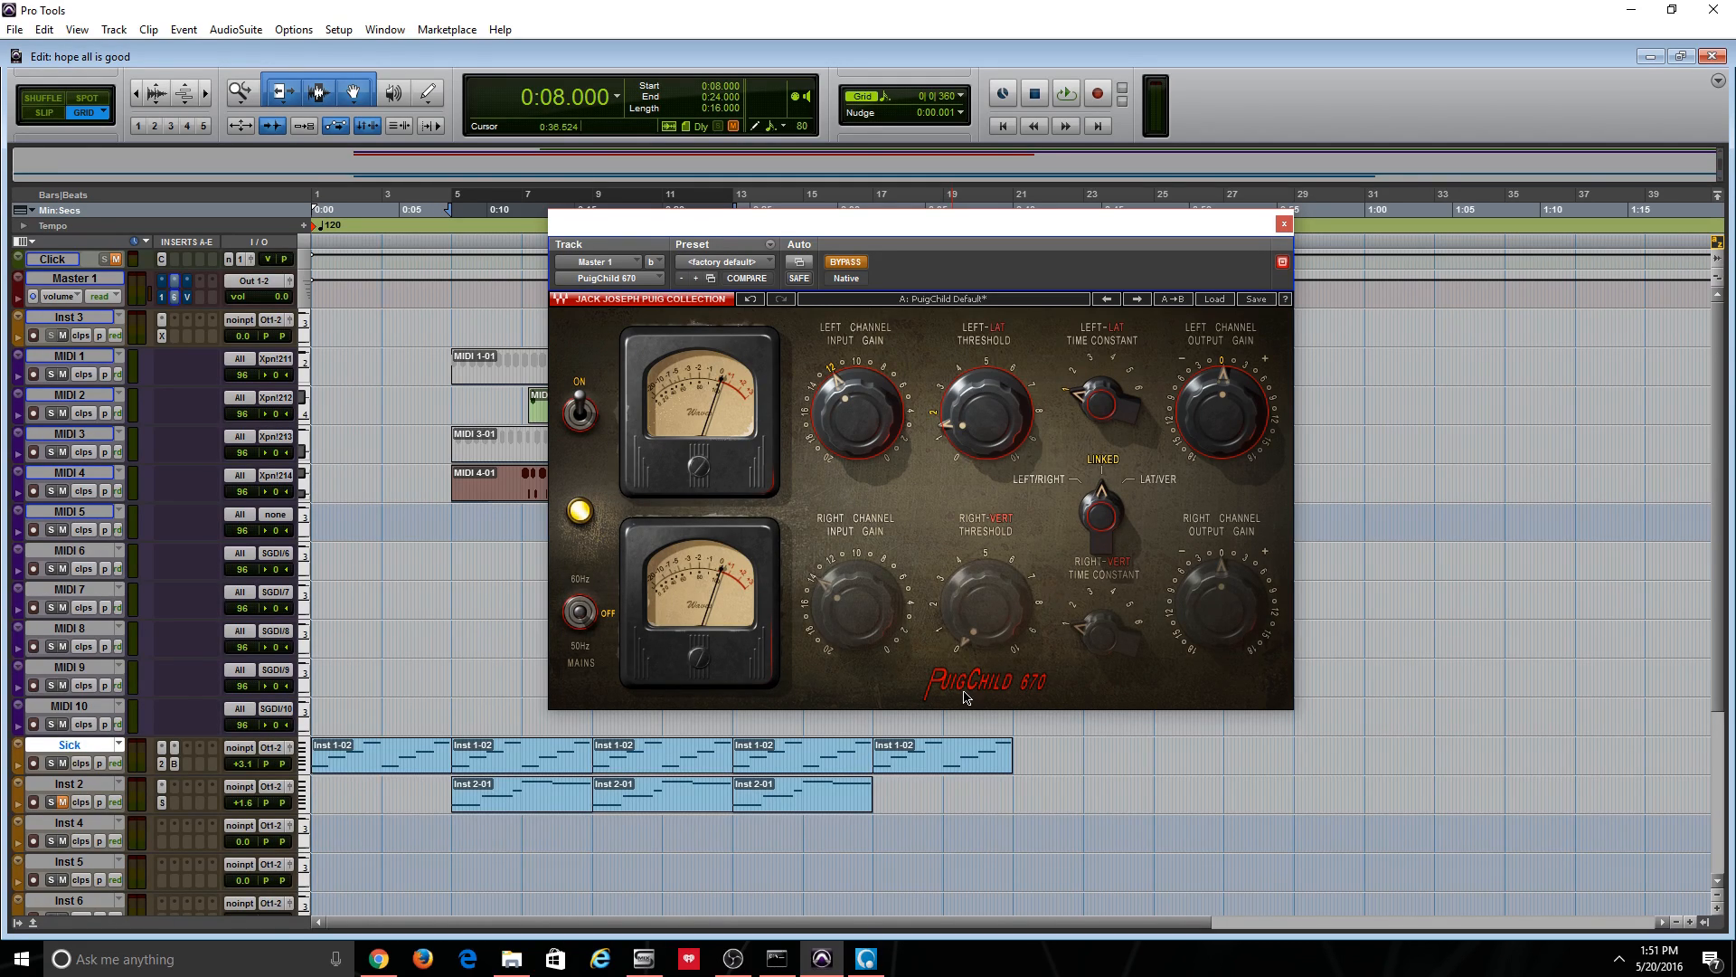
{"action": "left_click", "coordinate": [644, 959]}
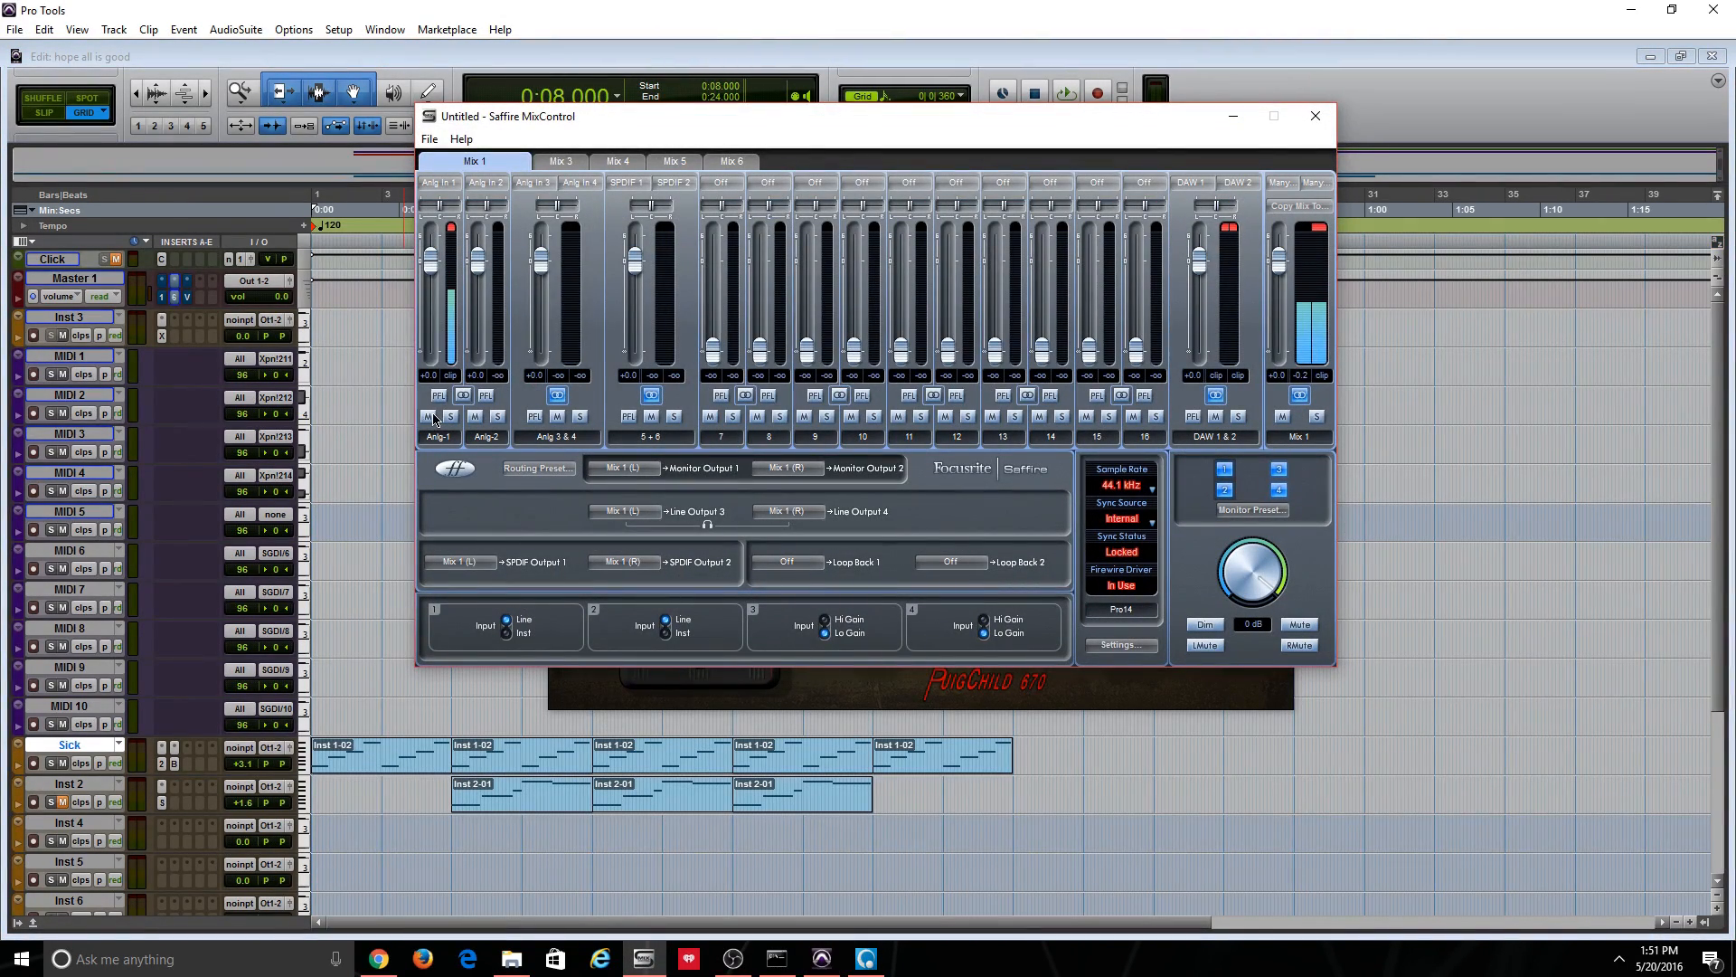
{"action": "left_click", "coordinate": [1233, 117]}
Play the 0:08 to 0:24 selection with Master 1's PuigChild 670 bypassed, and replay it with the plug-in active
{"action": "key", "text": "space"}
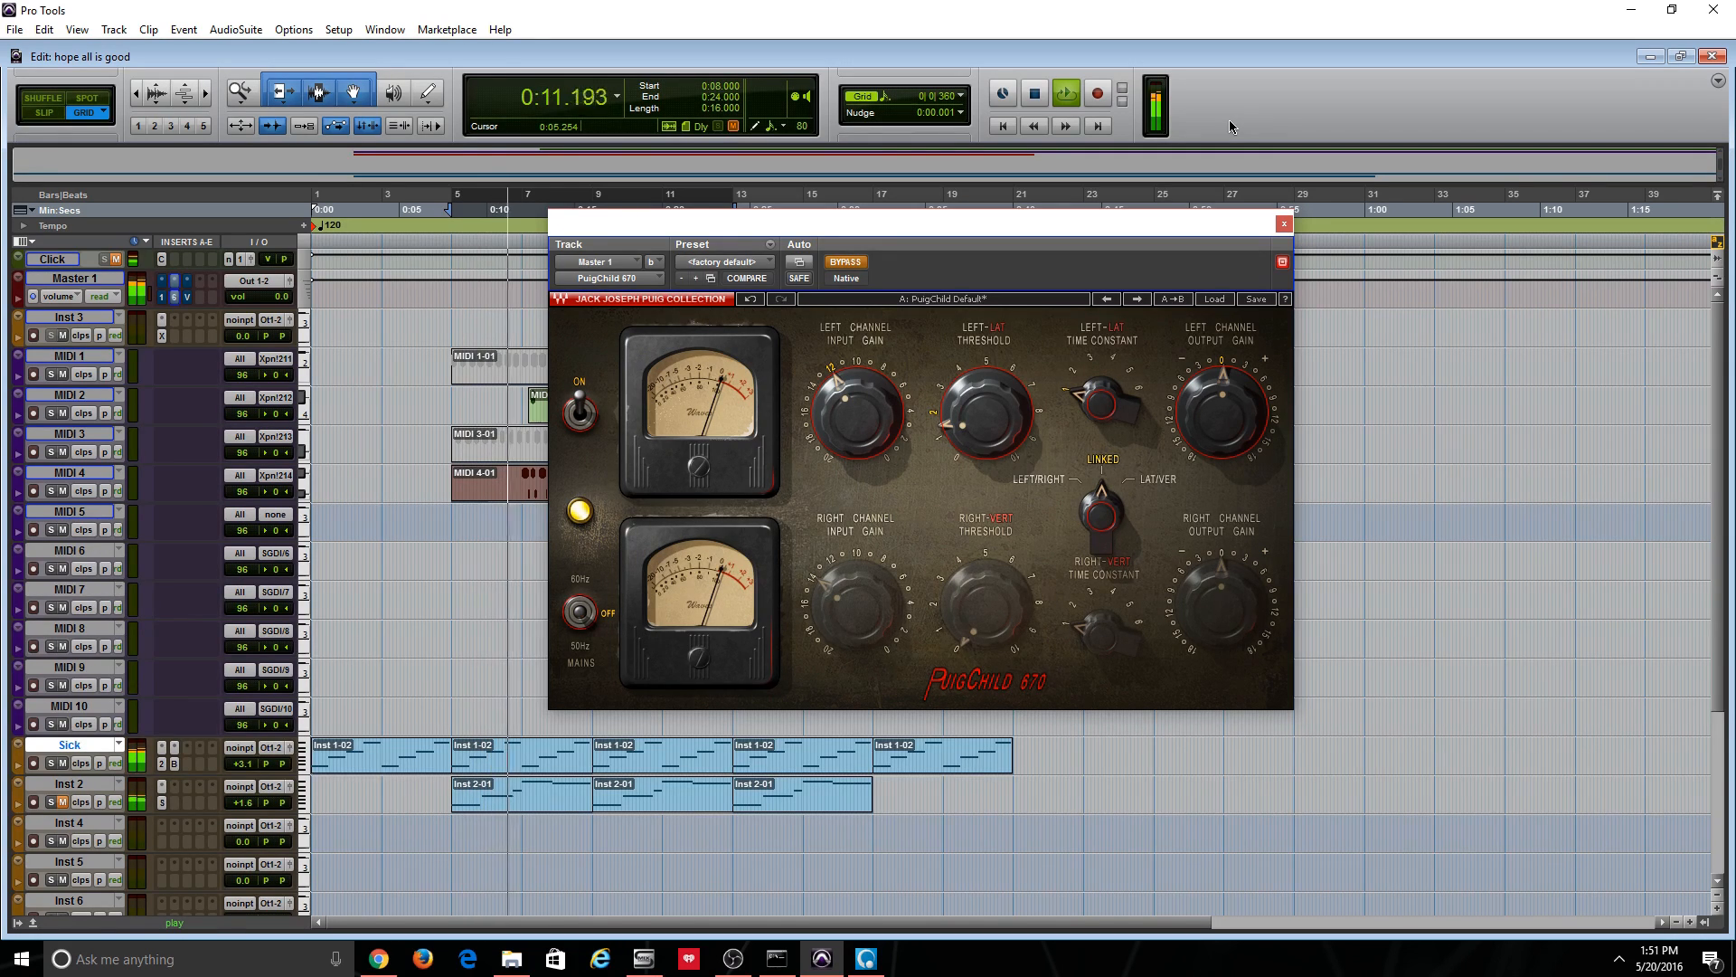
{"action": "left_click_drag", "start_coordinate": [983, 231], "coordinate": [1177, 240]}
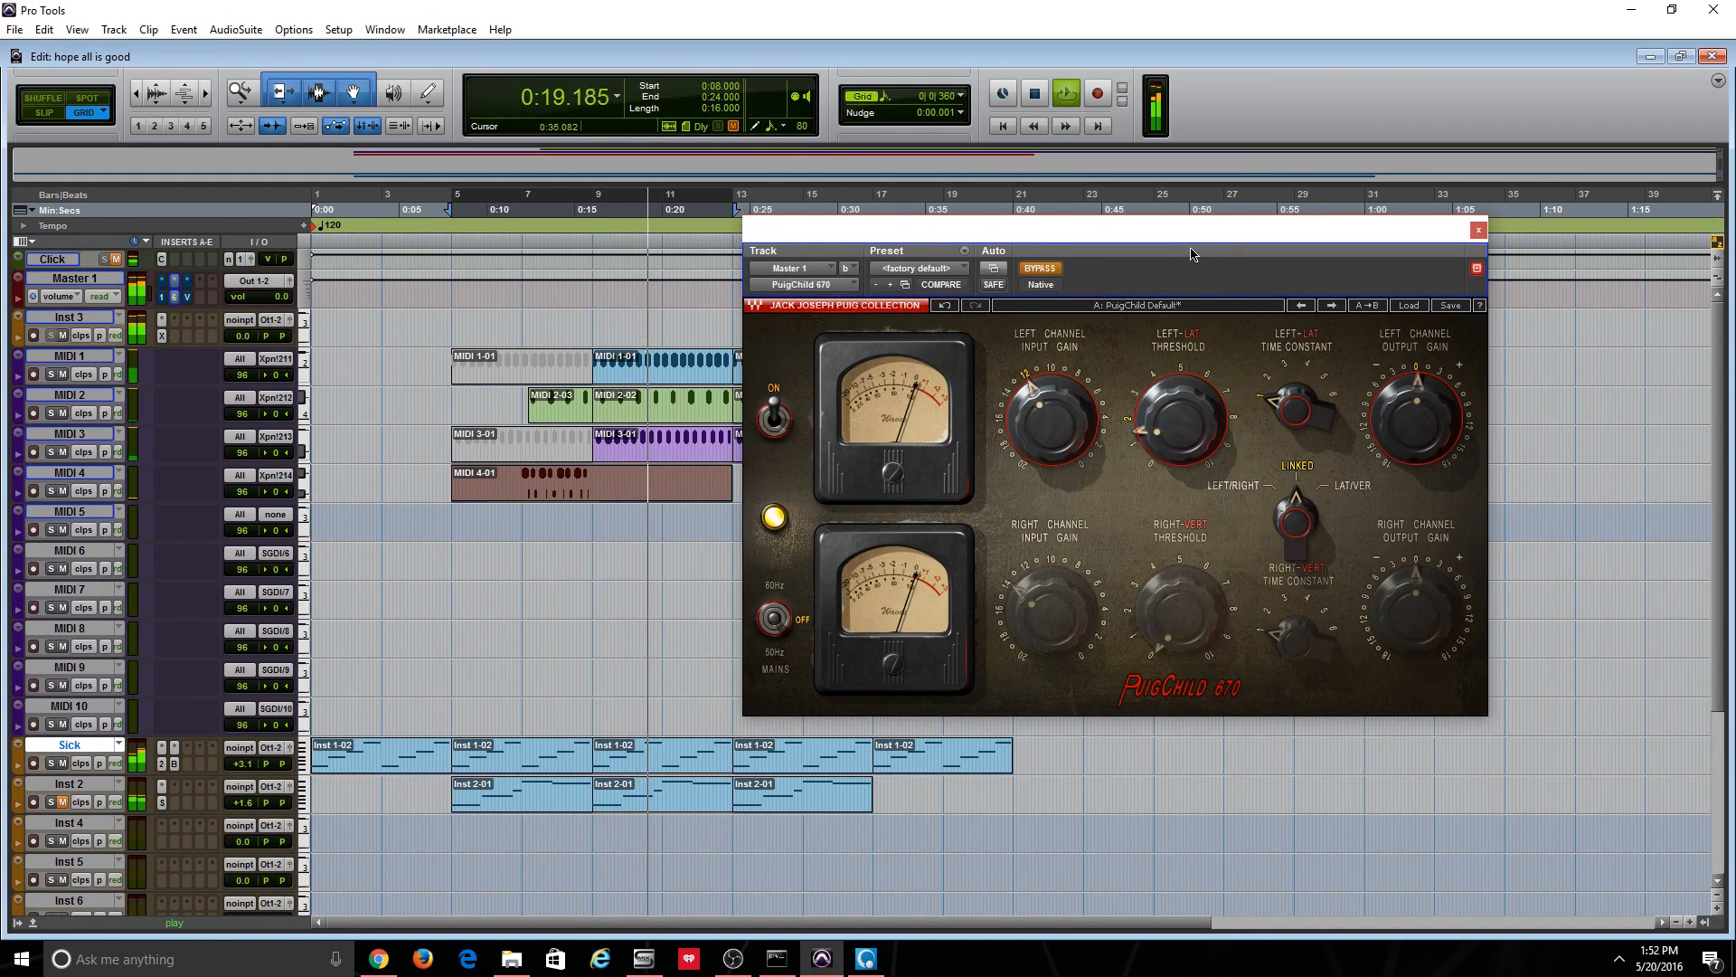
{"action": "key", "text": "space"}
{"action": "left_click", "coordinate": [1040, 269]}
{"action": "key", "text": "space"}
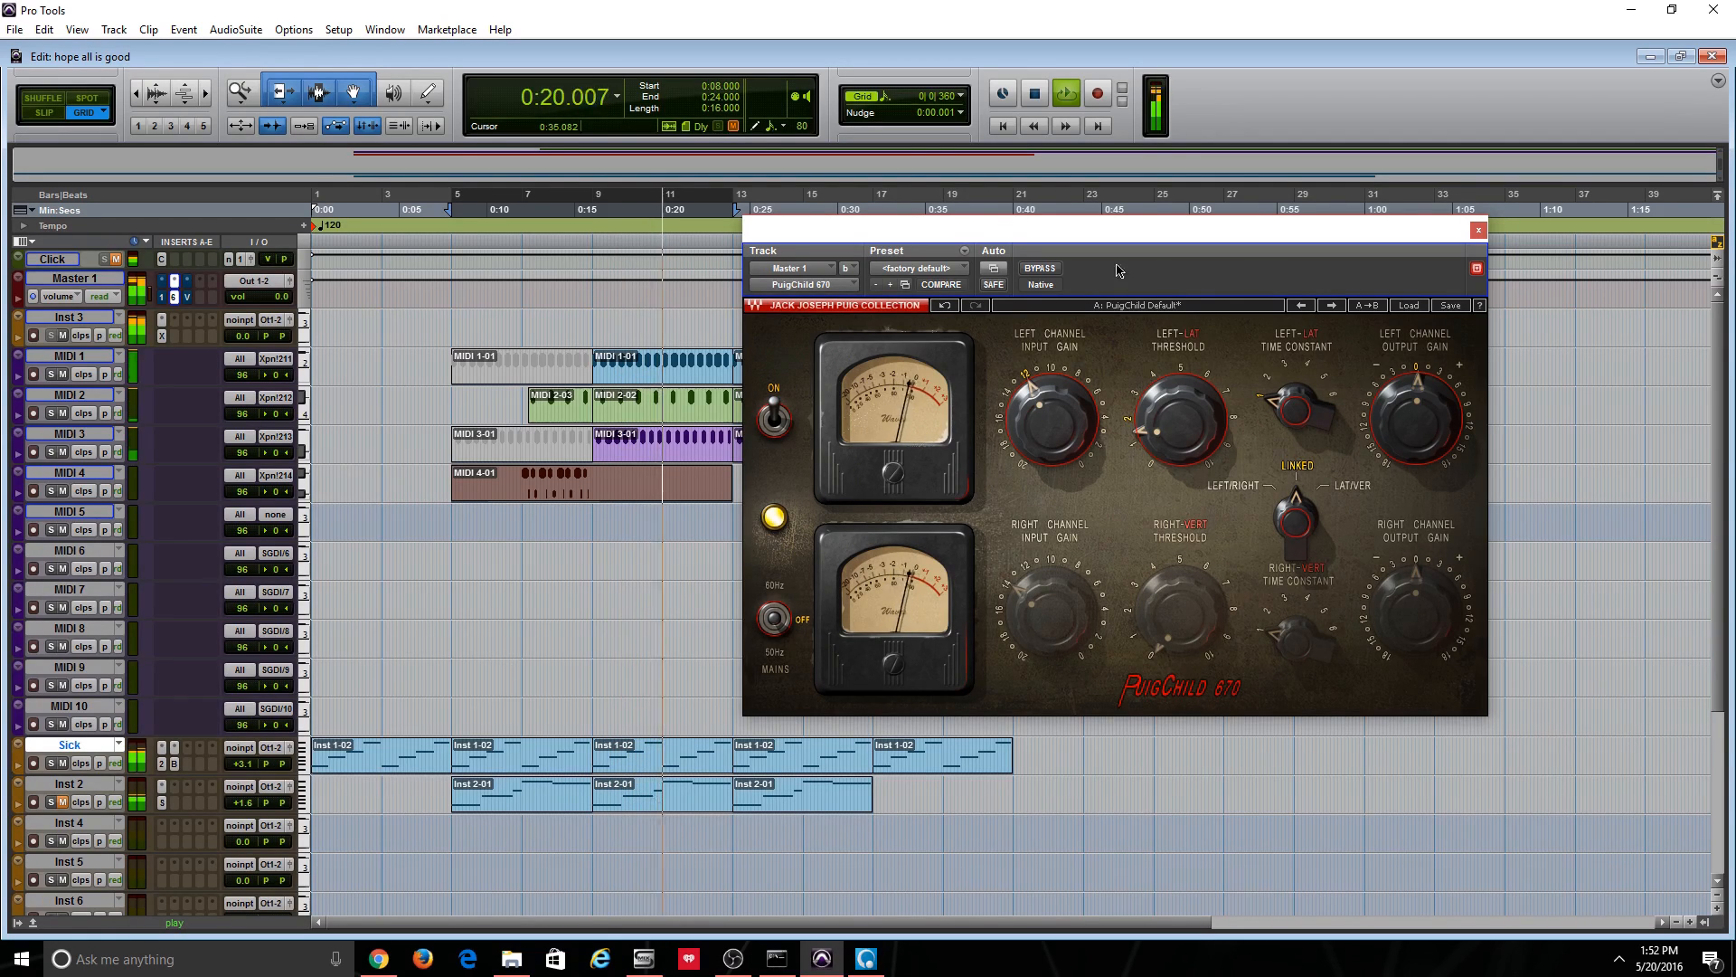
Select the MIDI 1 clip from 0:16 to 0:24 and compare PuigChild 670 bypassed and active during loop playback
{"action": "left_click", "coordinate": [723, 373]}
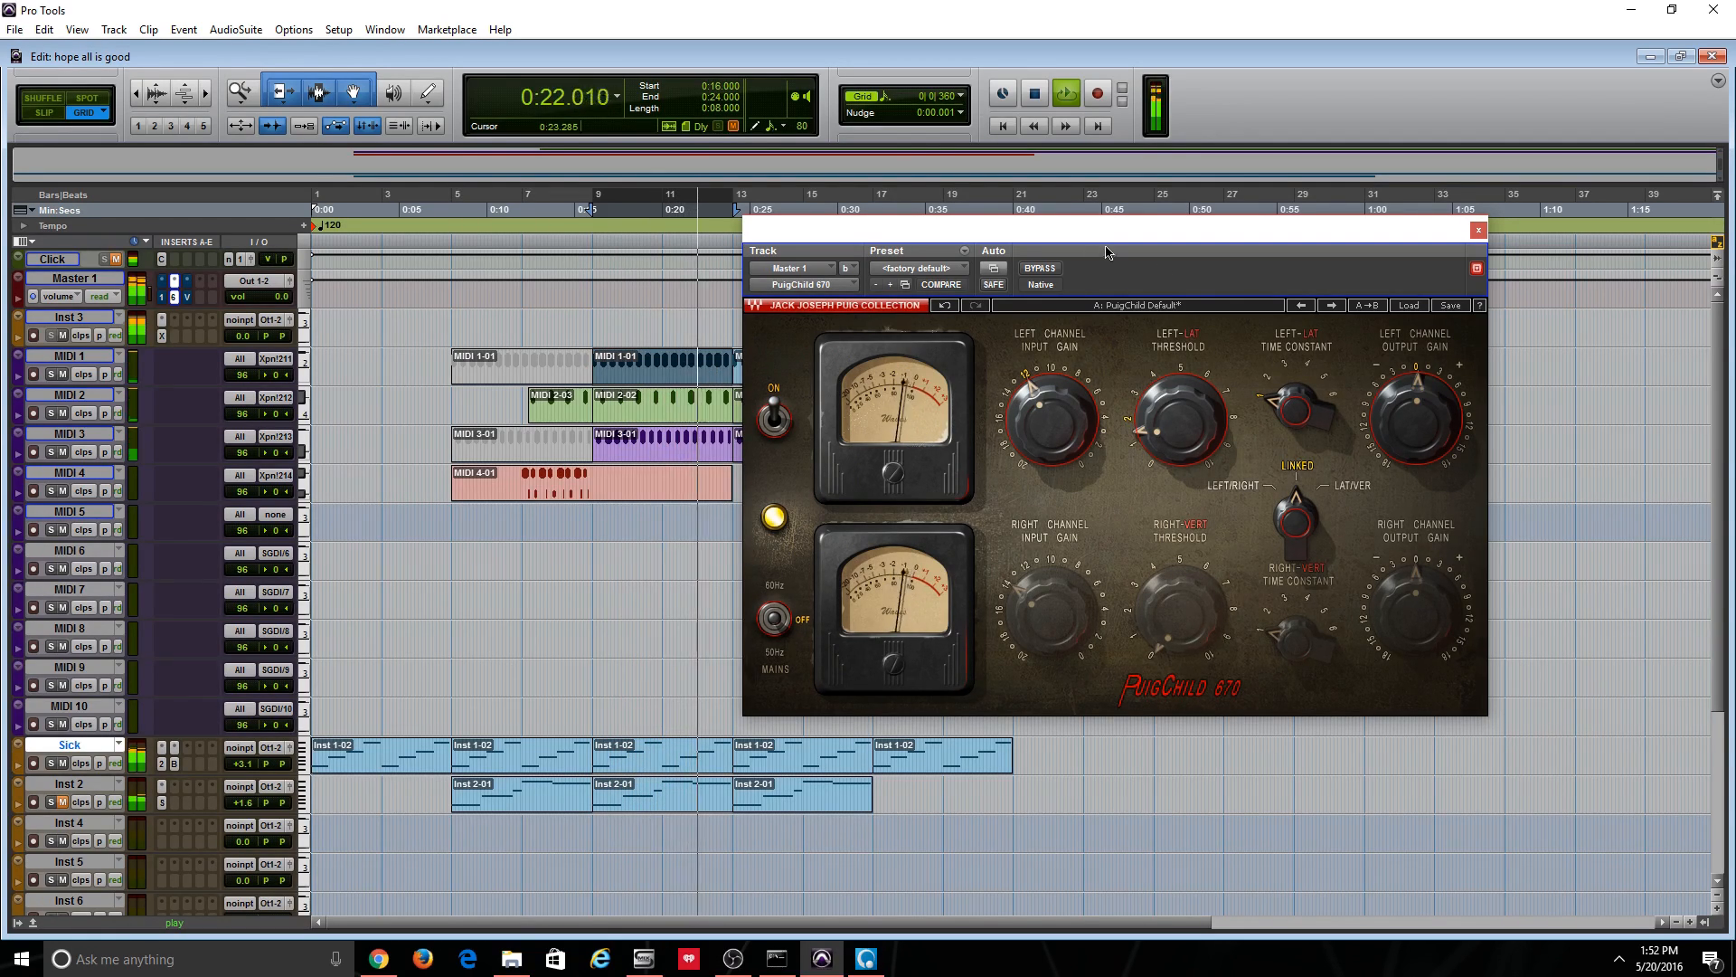
{"action": "left_click", "coordinate": [1040, 269]}
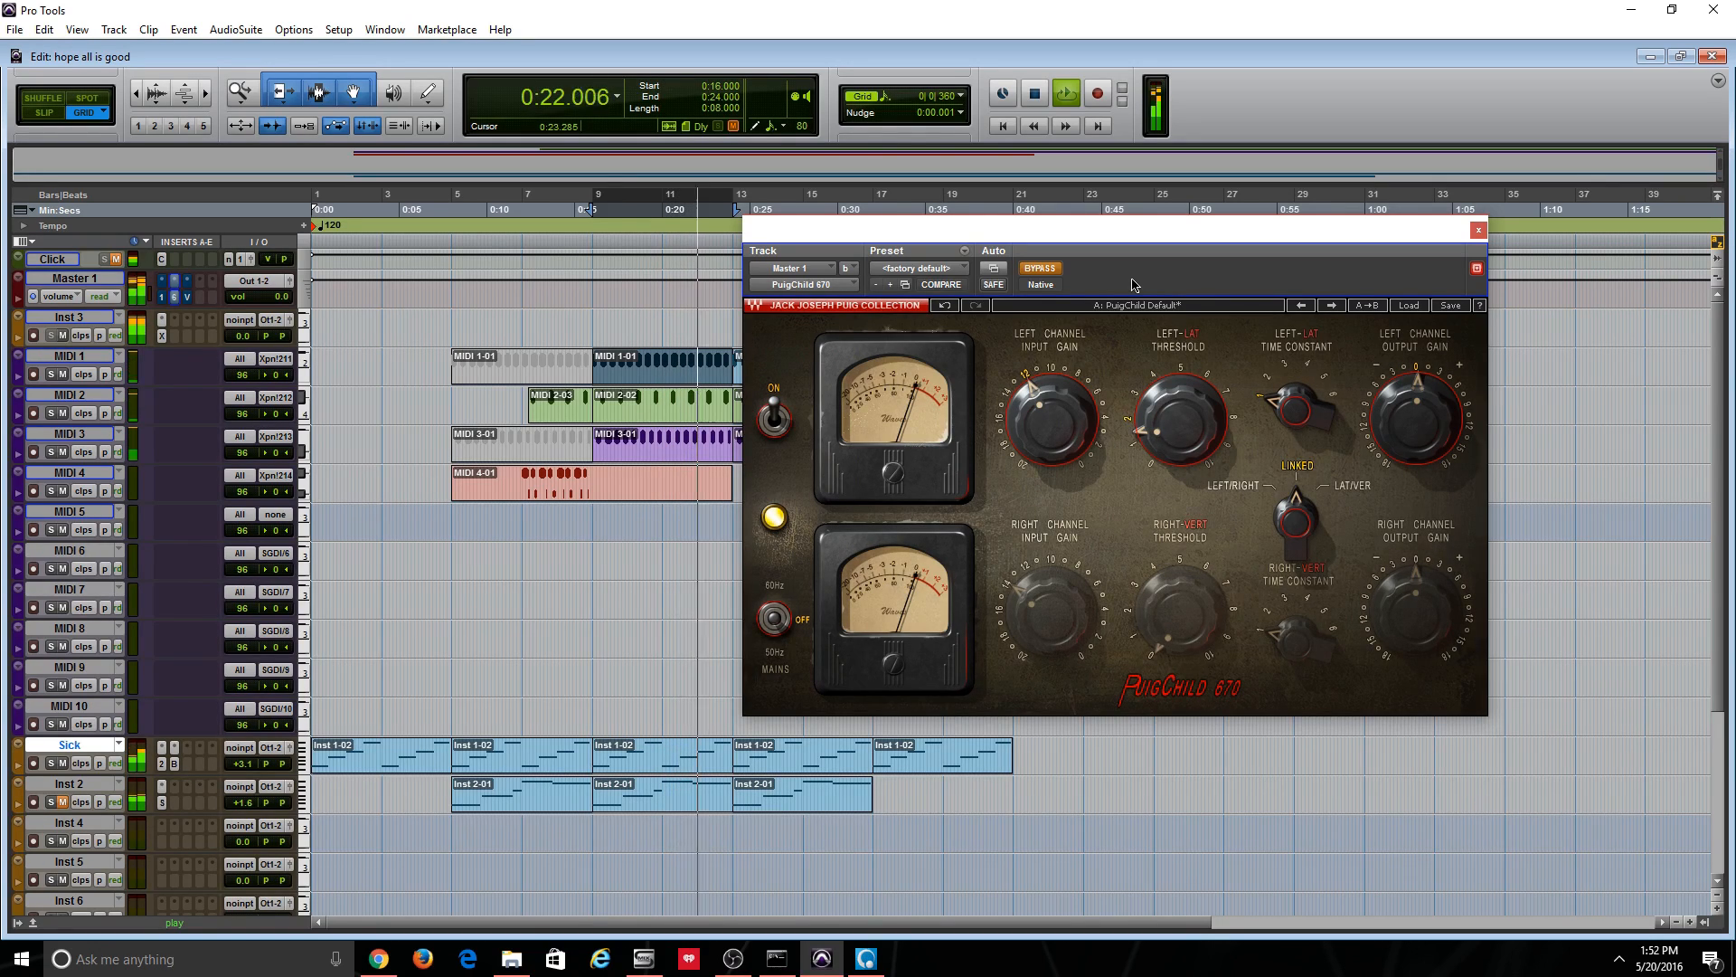
{"action": "left_click", "coordinate": [1041, 269]}
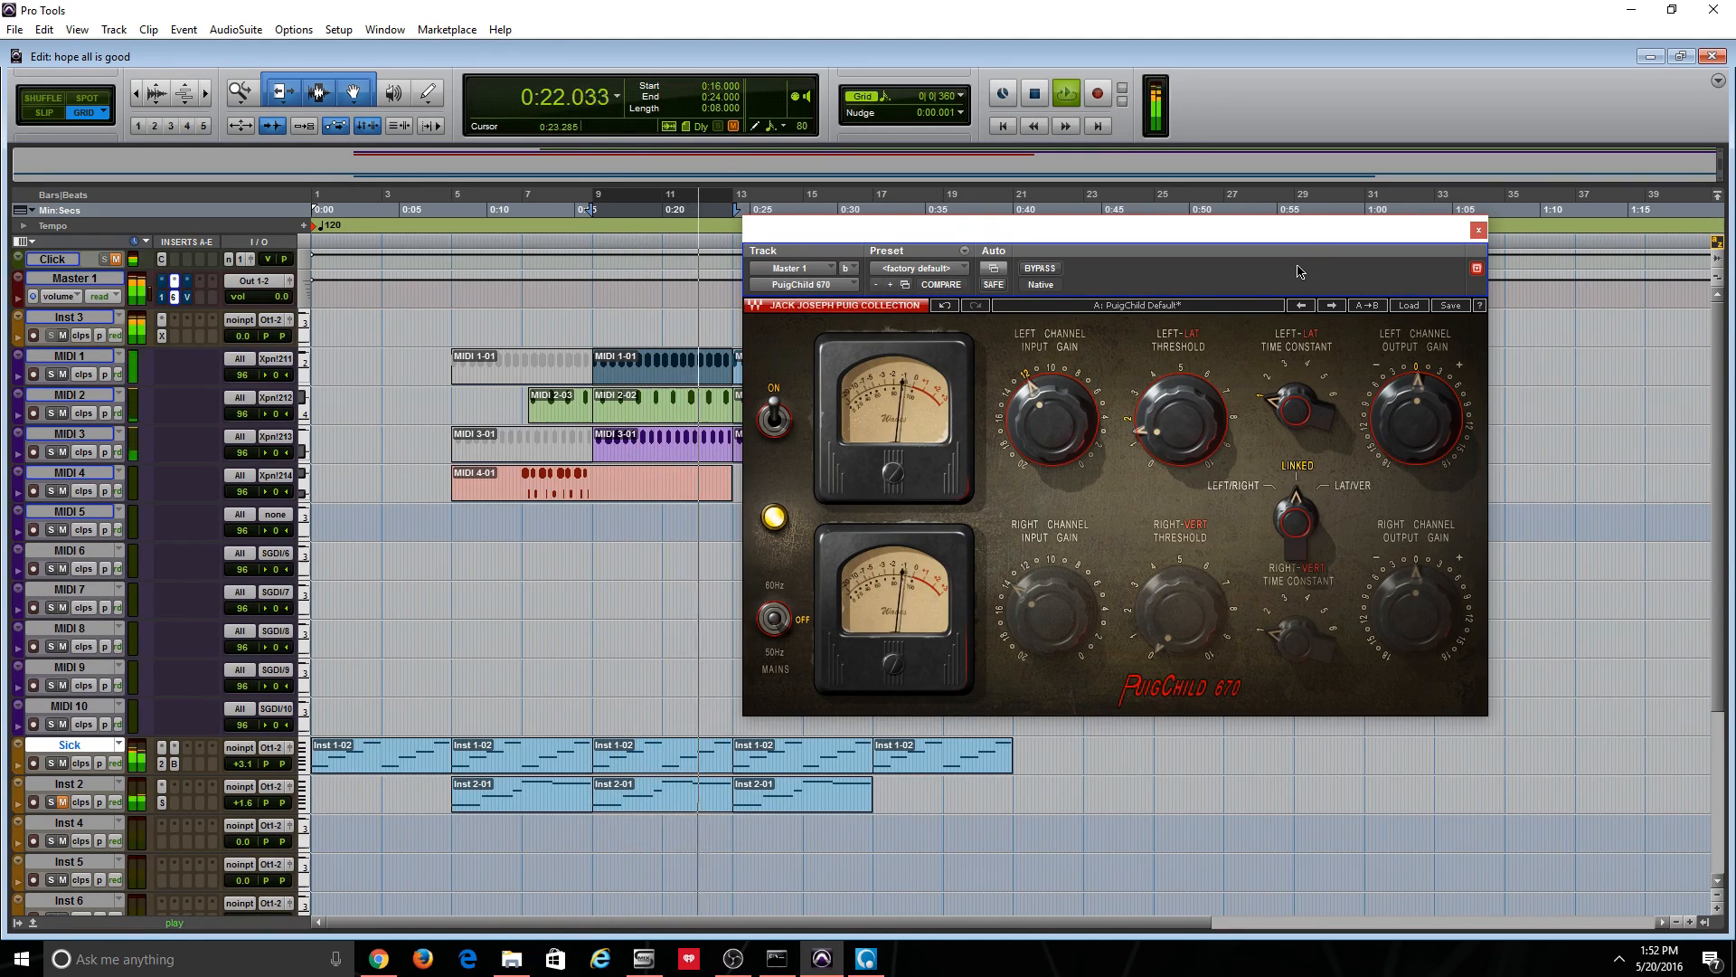
{"action": "key", "text": "space"}
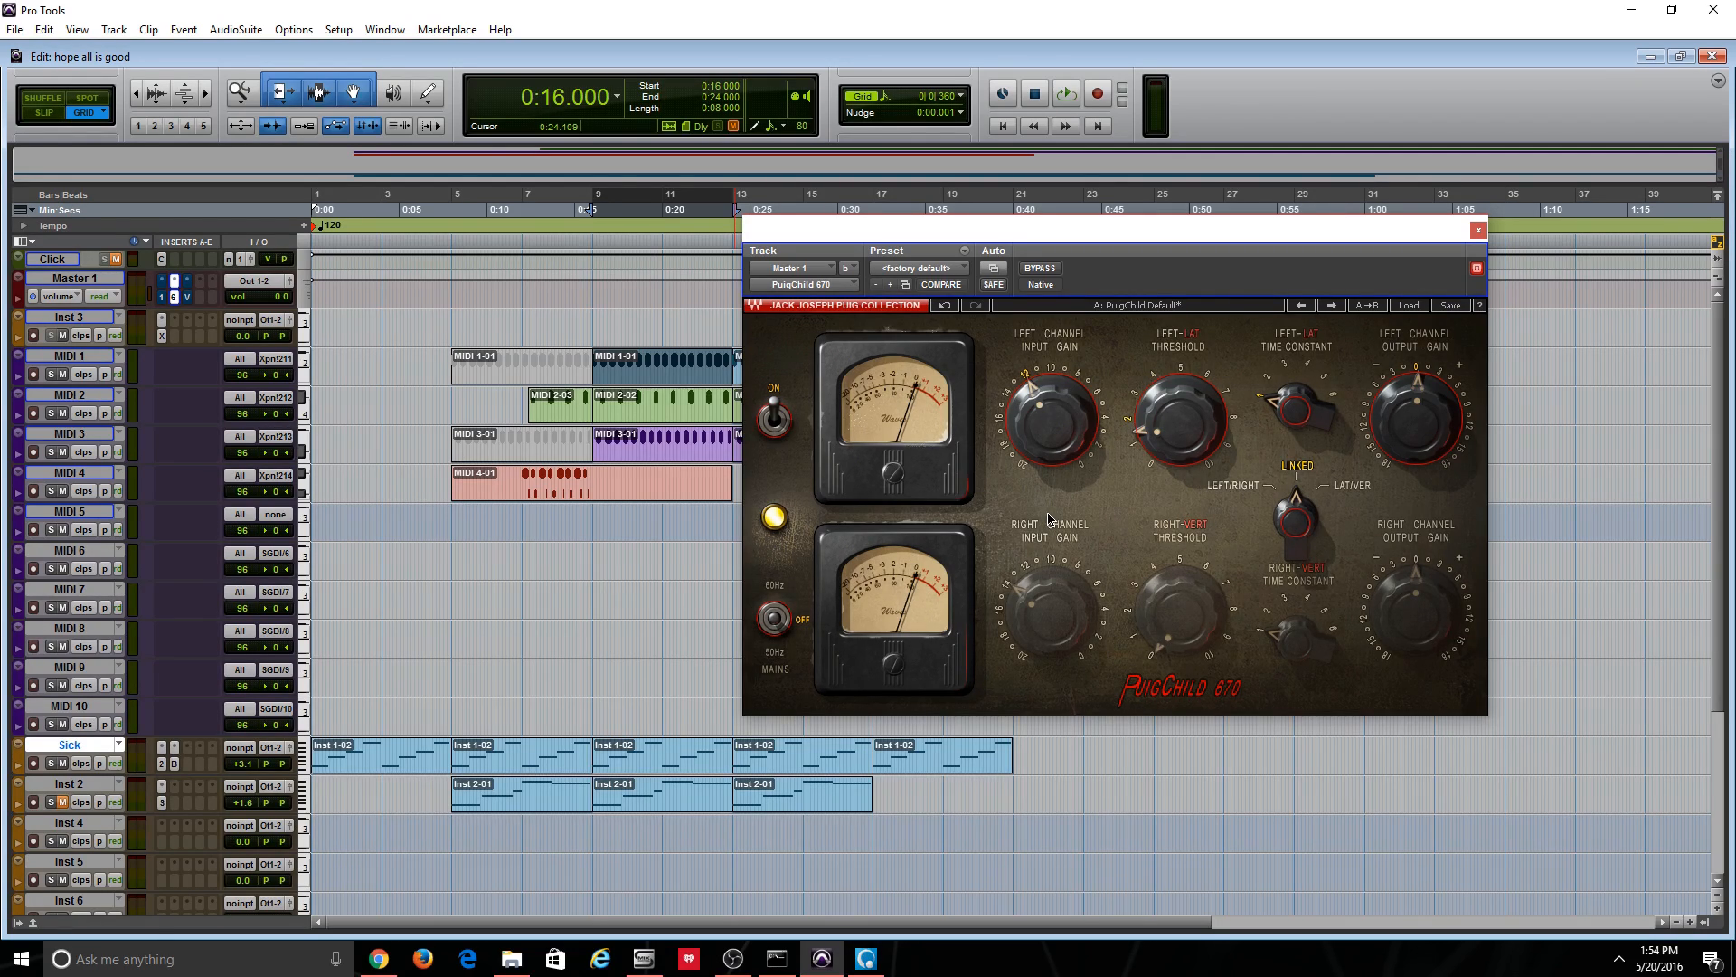
Bypass and close PuigChild 670, and open Master 1's Virtual Mix Rack insert with its window fully in view
{"action": "left_click", "coordinate": [1049, 270]}
{"action": "left_click", "coordinate": [1476, 231]}
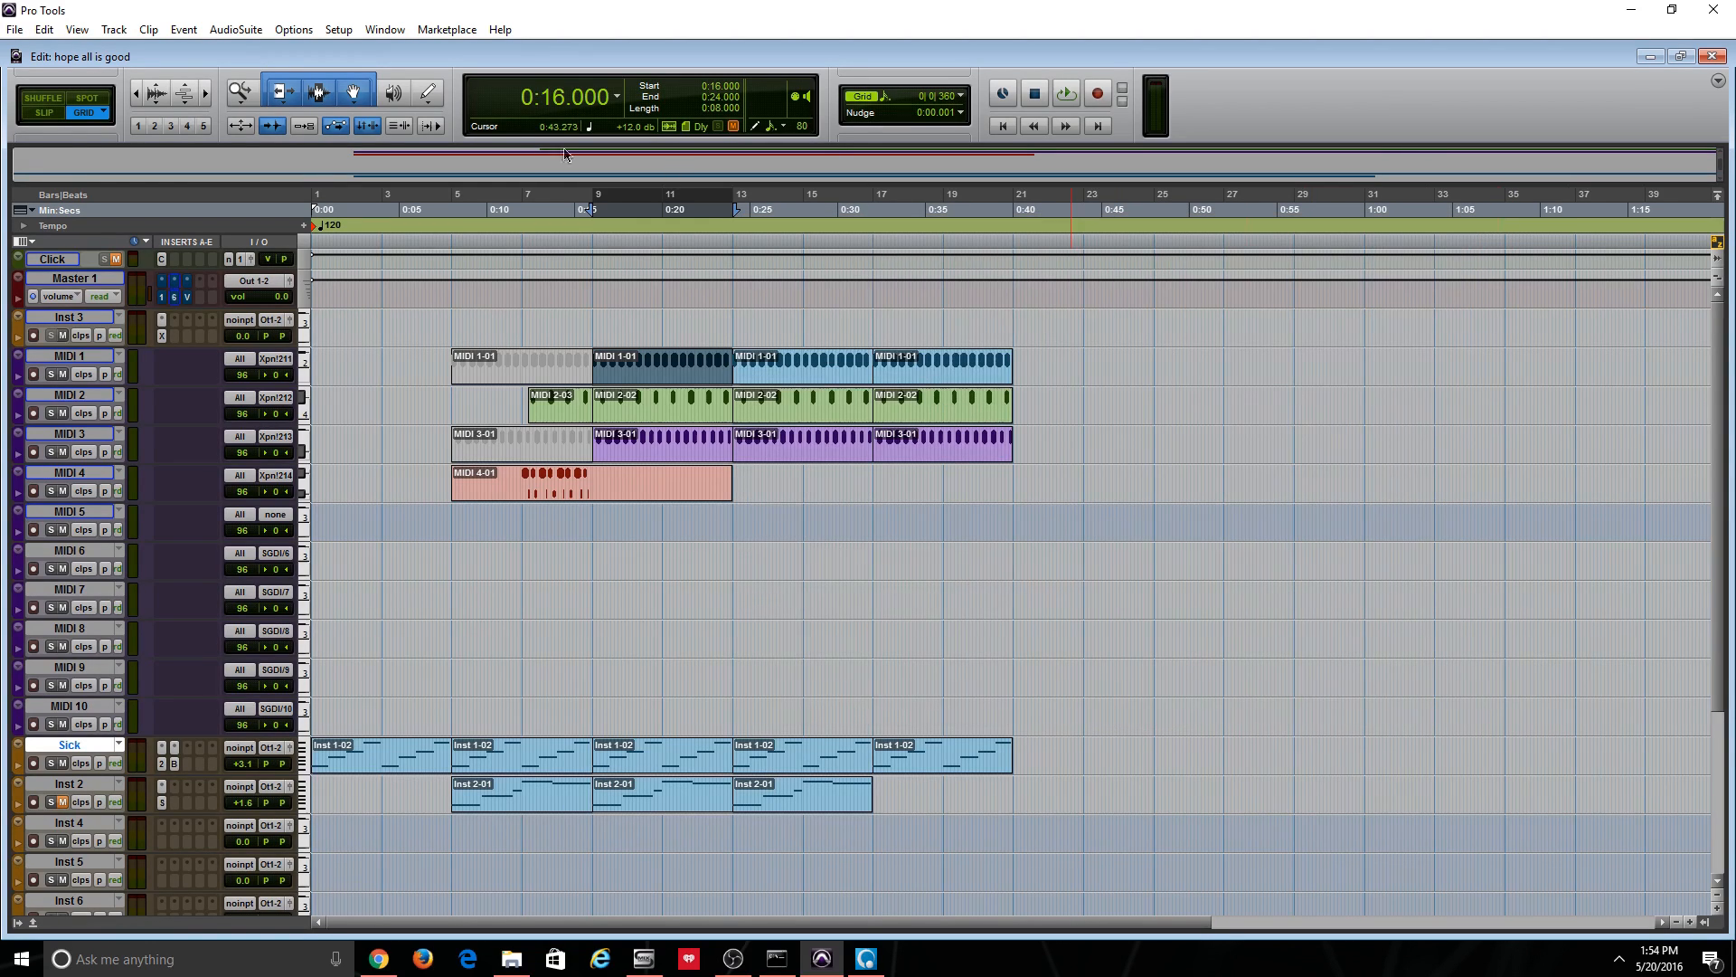
{"action": "left_click", "coordinate": [187, 298]}
{"action": "left_click_drag", "start_coordinate": [910, 238], "coordinate": [679, 127]}
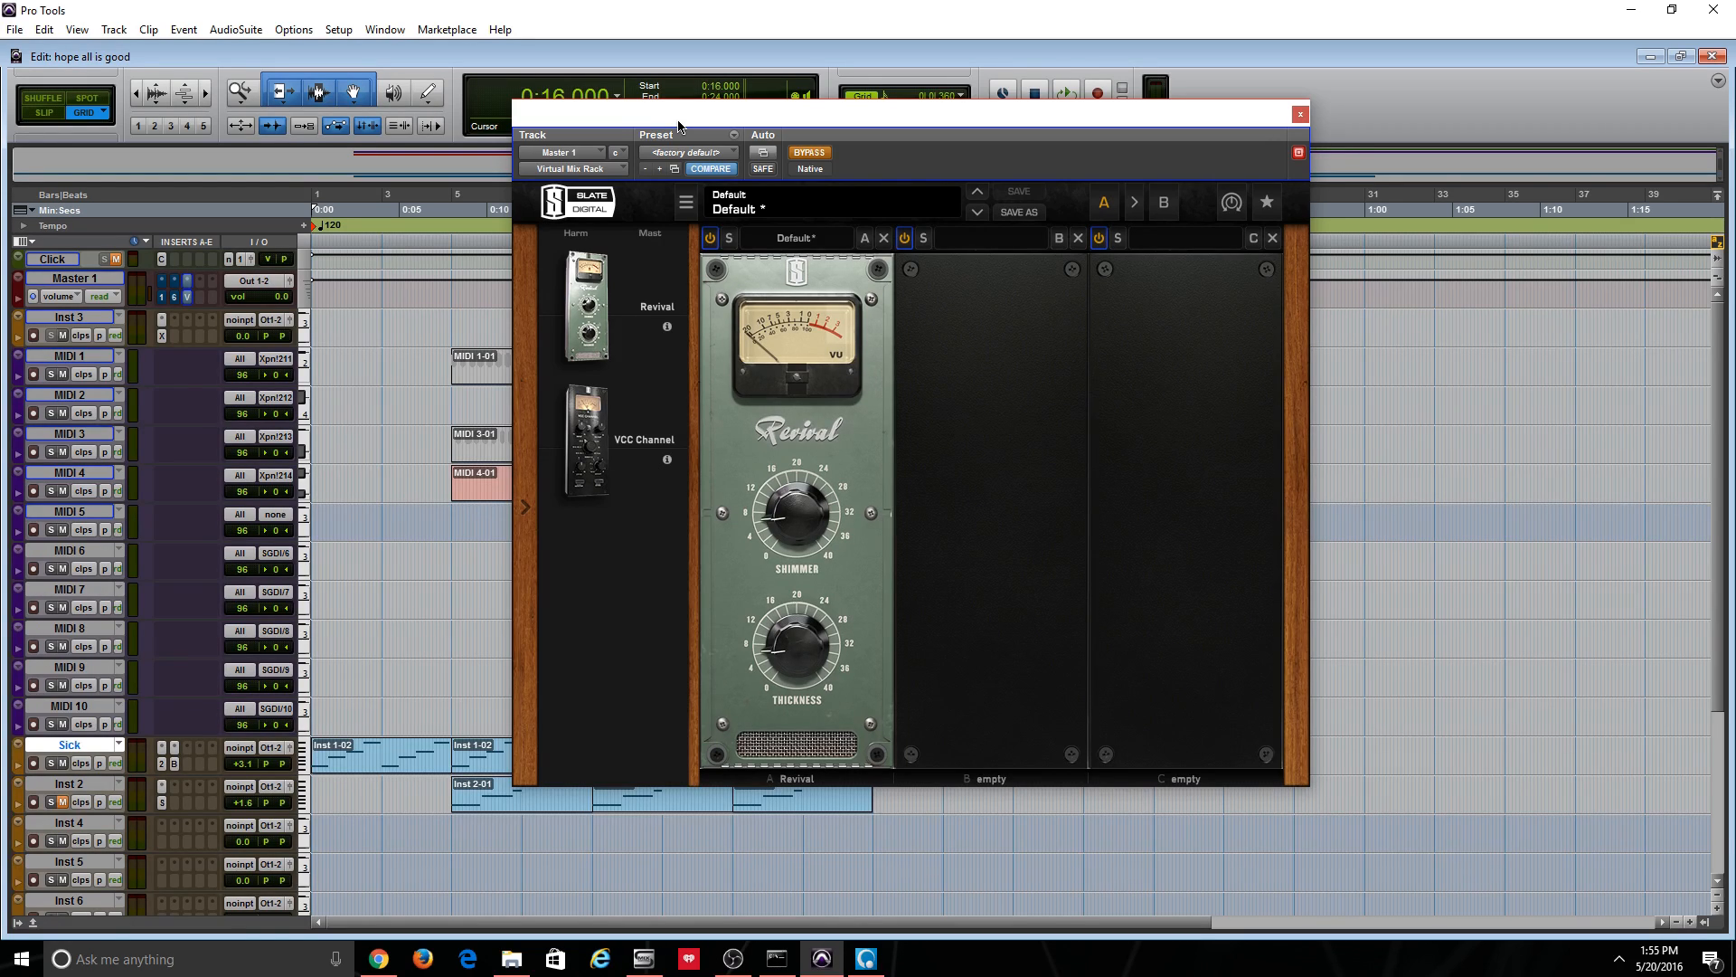
Loop the 0:16 to 0:24 selection to compare Virtual Mix Rack bypassed and active, and stop playback with the plug-in active
{"action": "key", "text": "space"}
{"action": "left_click_drag", "start_coordinate": [984, 120], "coordinate": [1219, 135]}
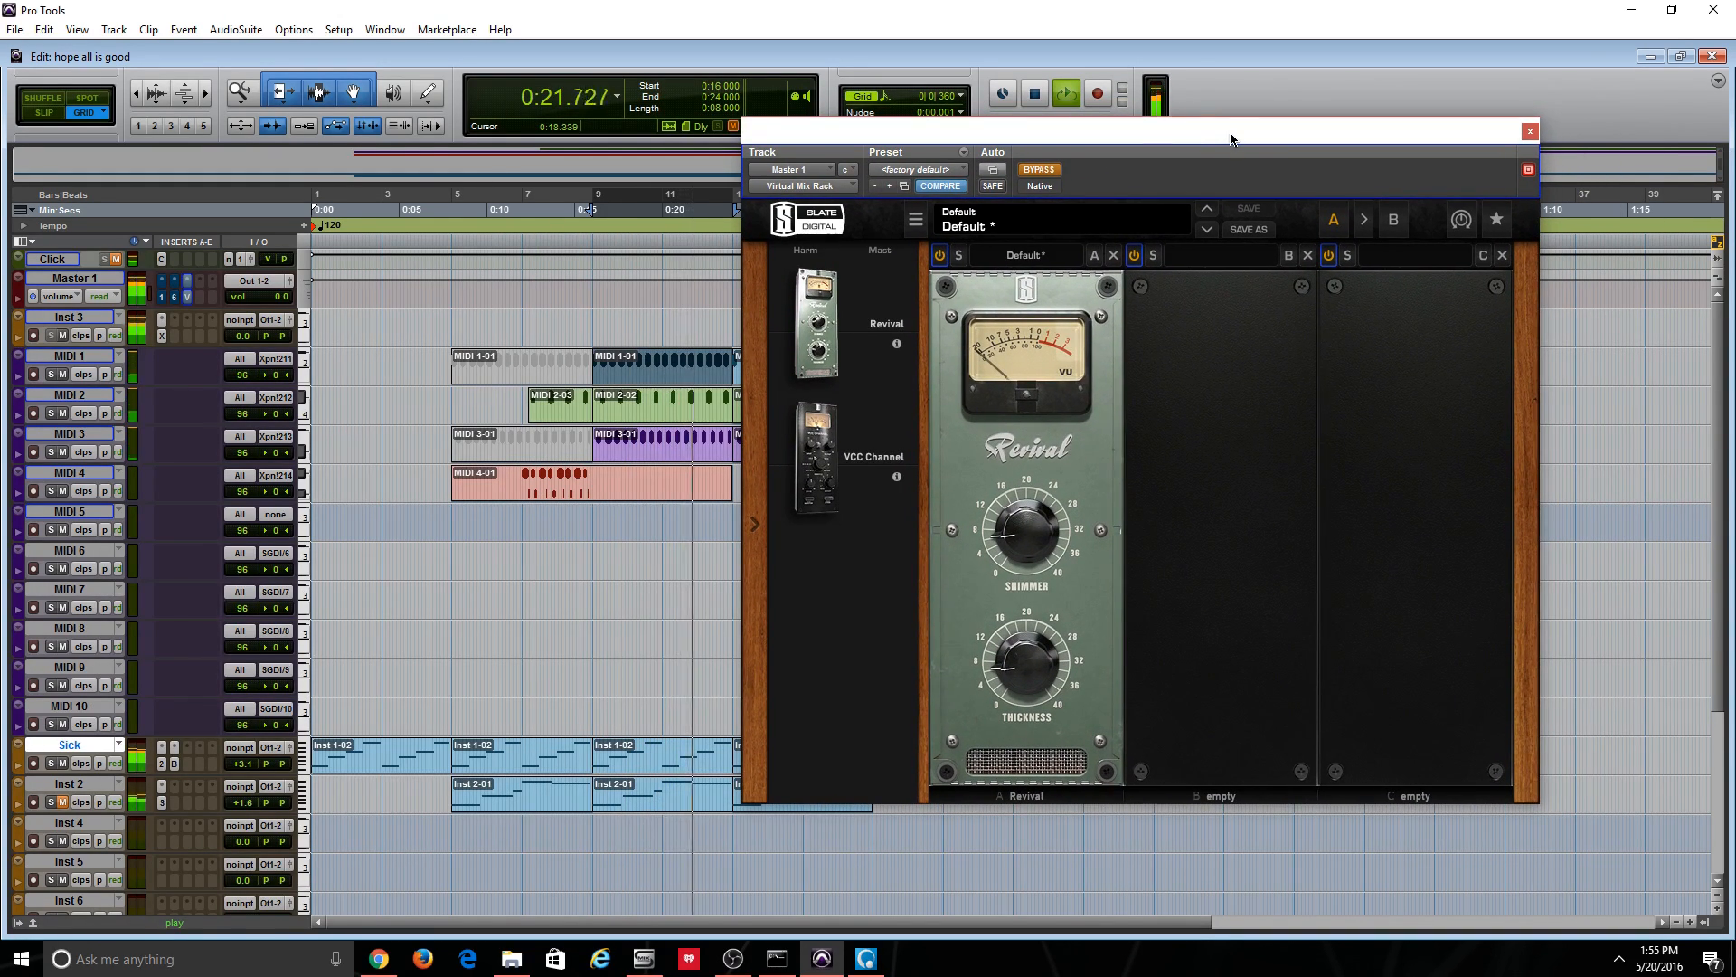
{"action": "key", "text": "space"}
{"action": "left_click", "coordinate": [1040, 176]}
{"action": "key", "text": "space"}
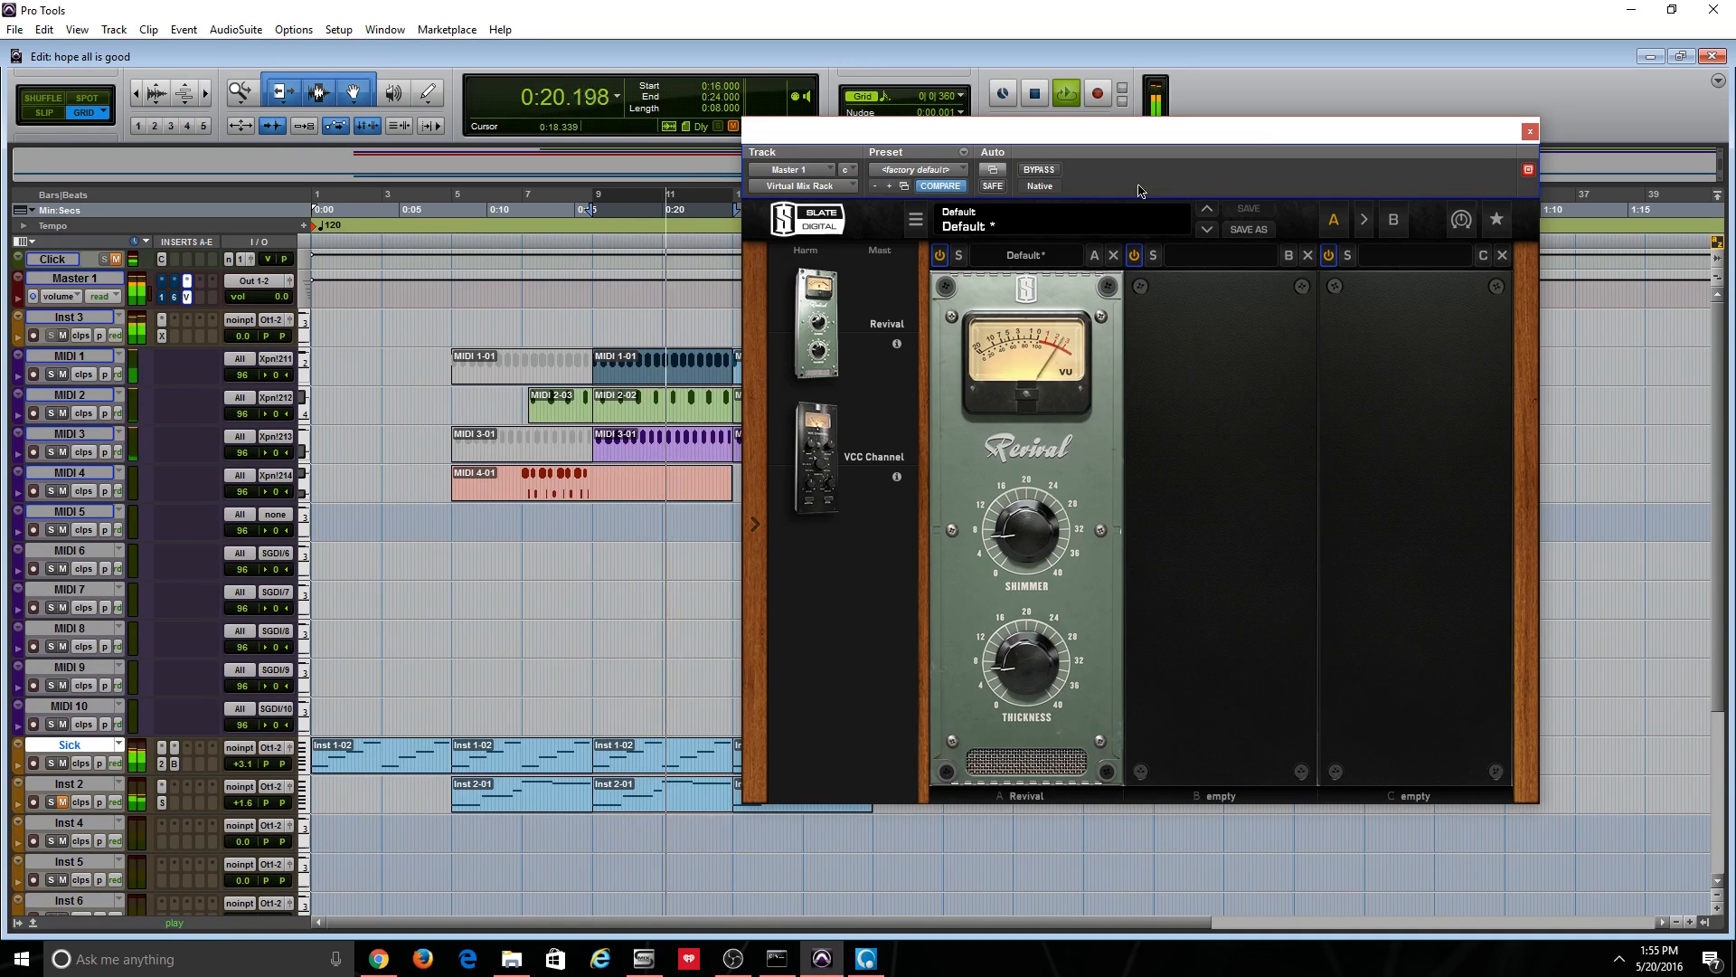
{"action": "left_click", "coordinate": [1043, 171]}
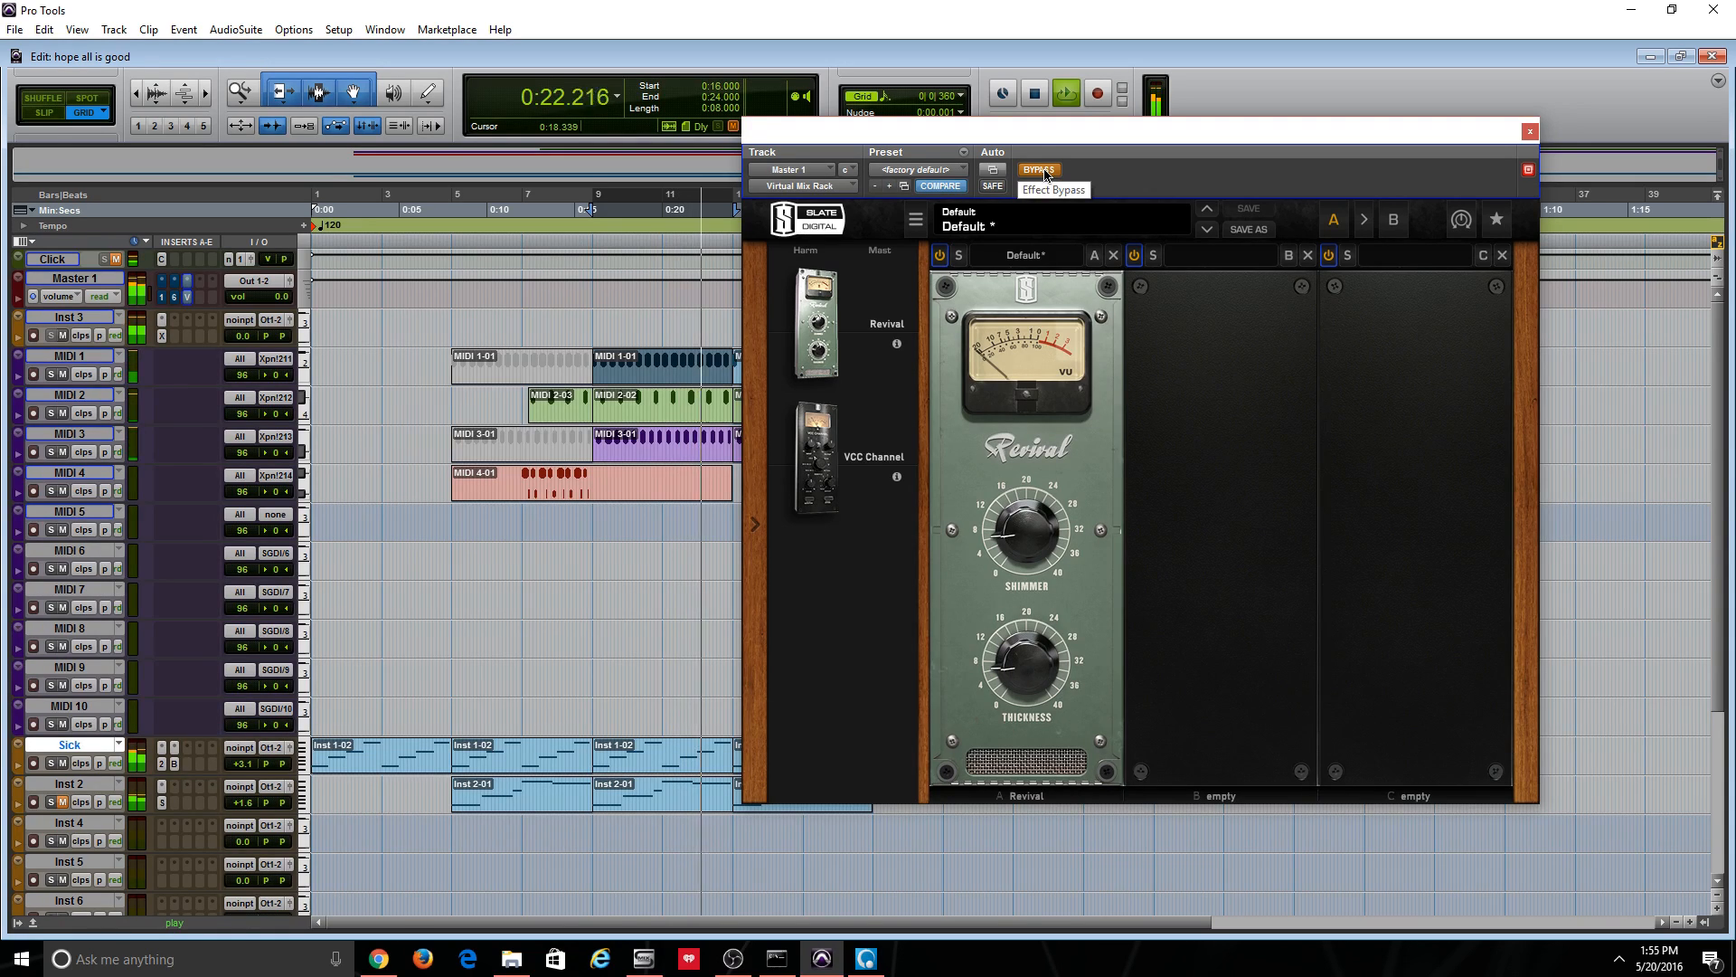
{"action": "left_click", "coordinate": [1045, 173]}
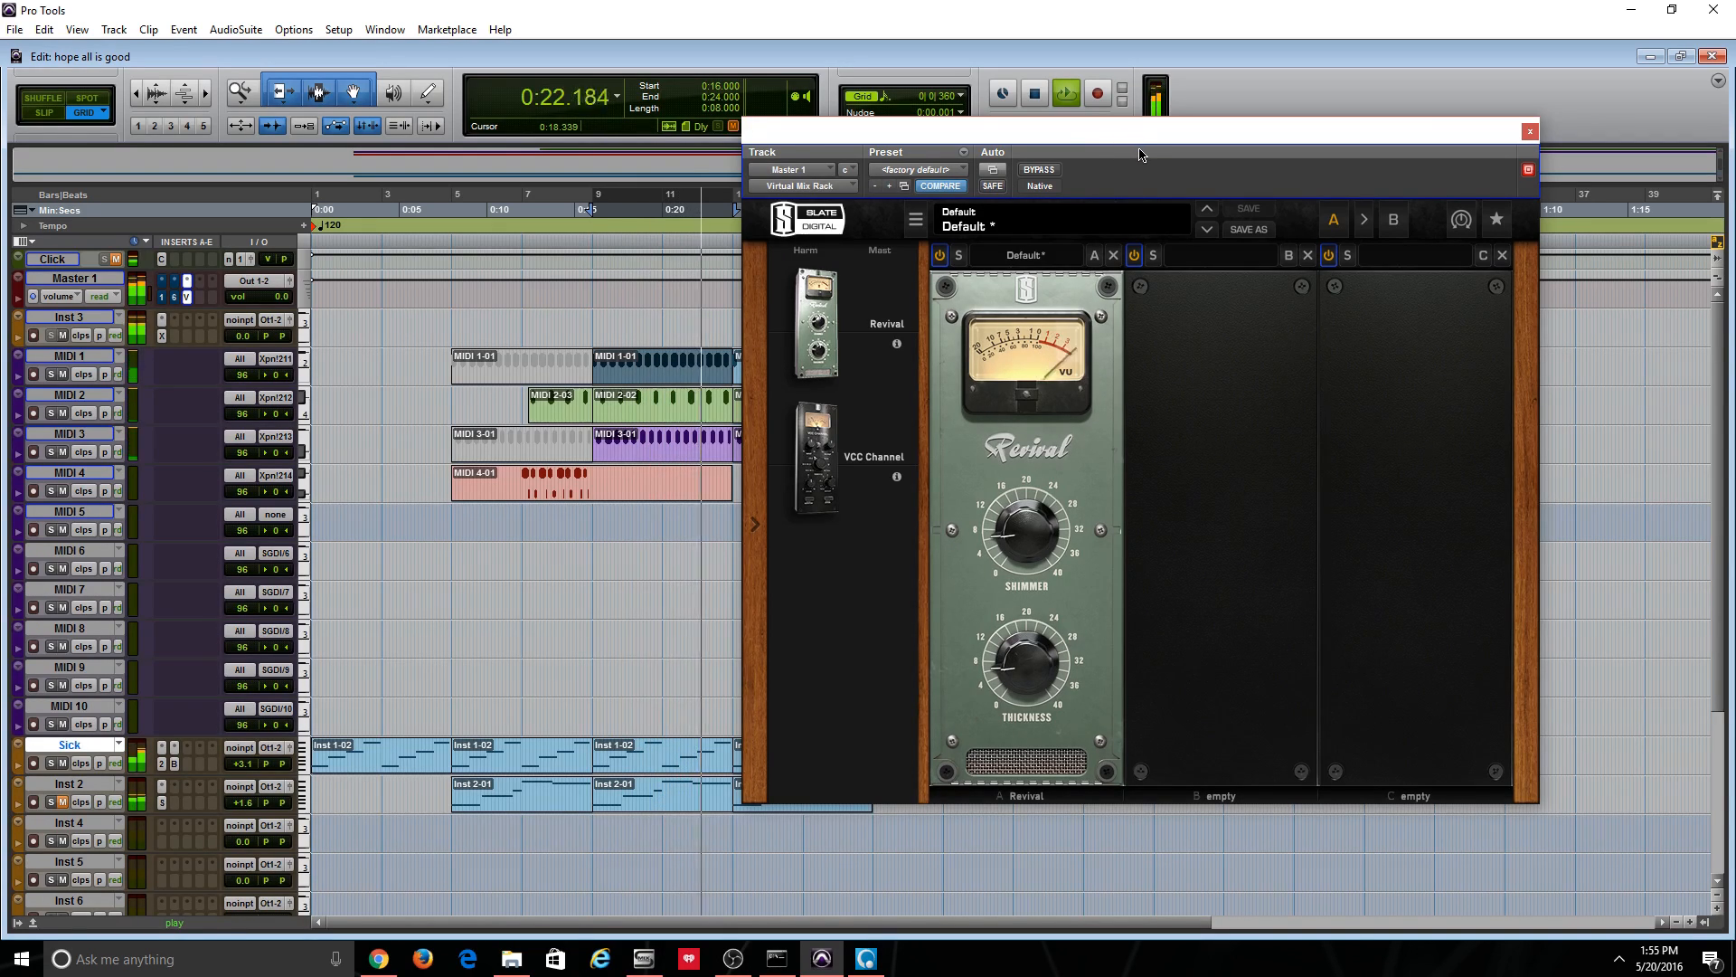
{"action": "key", "text": "space"}
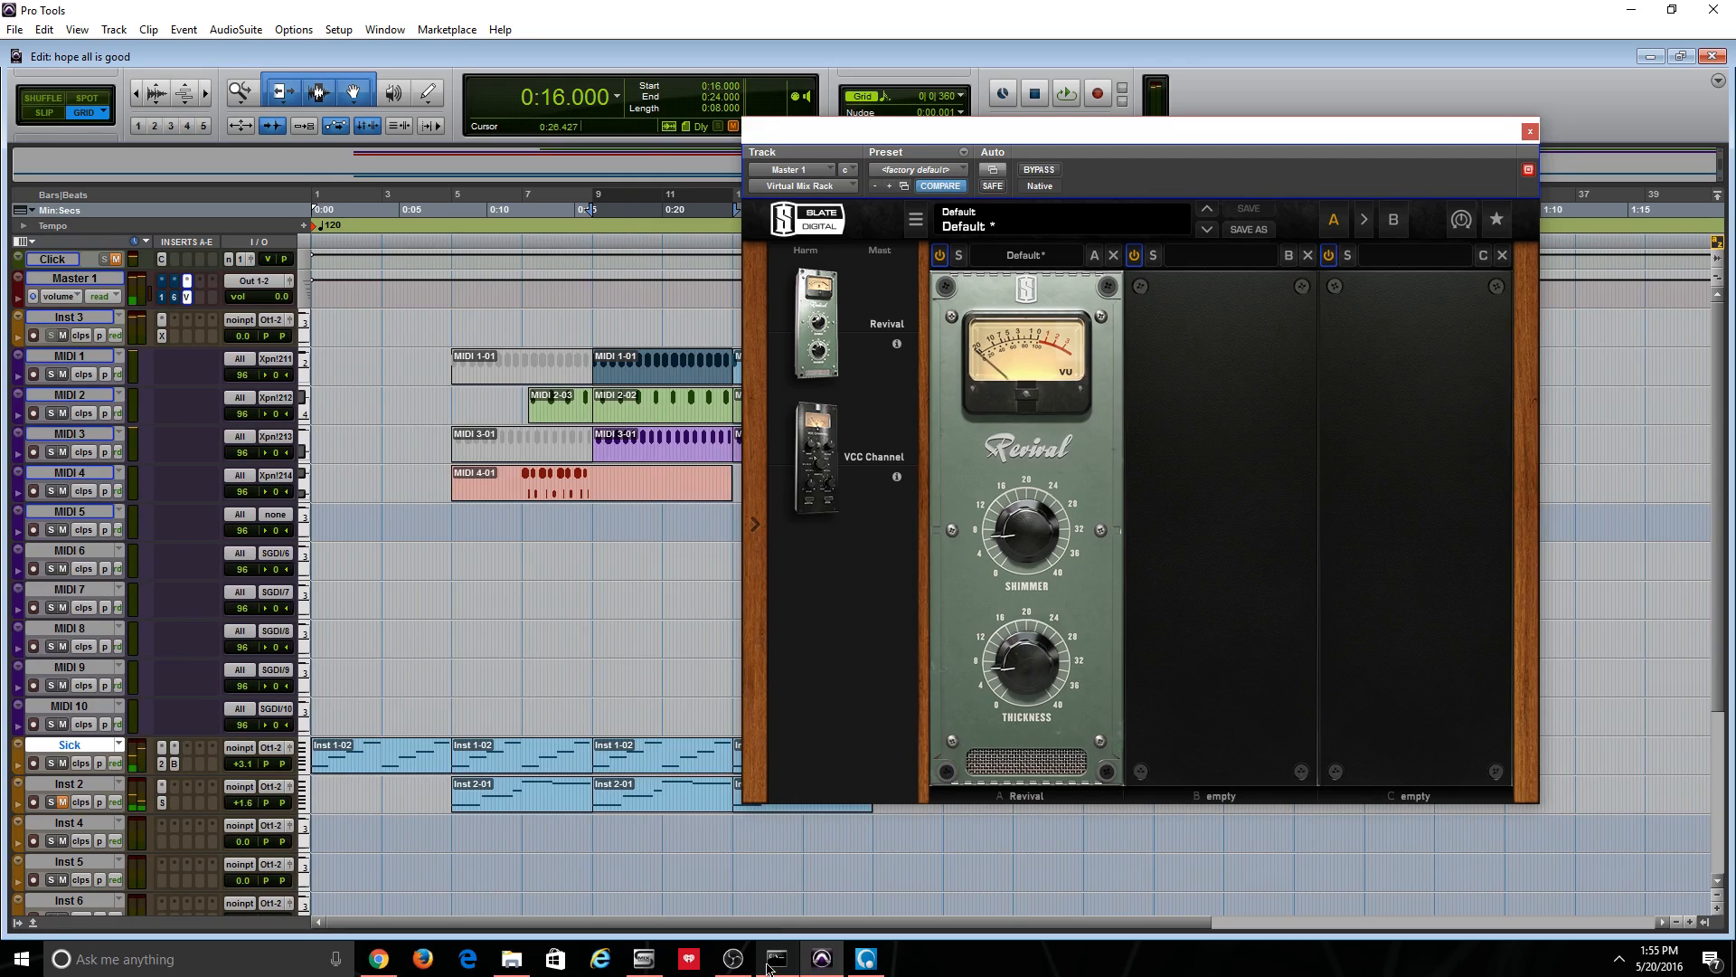